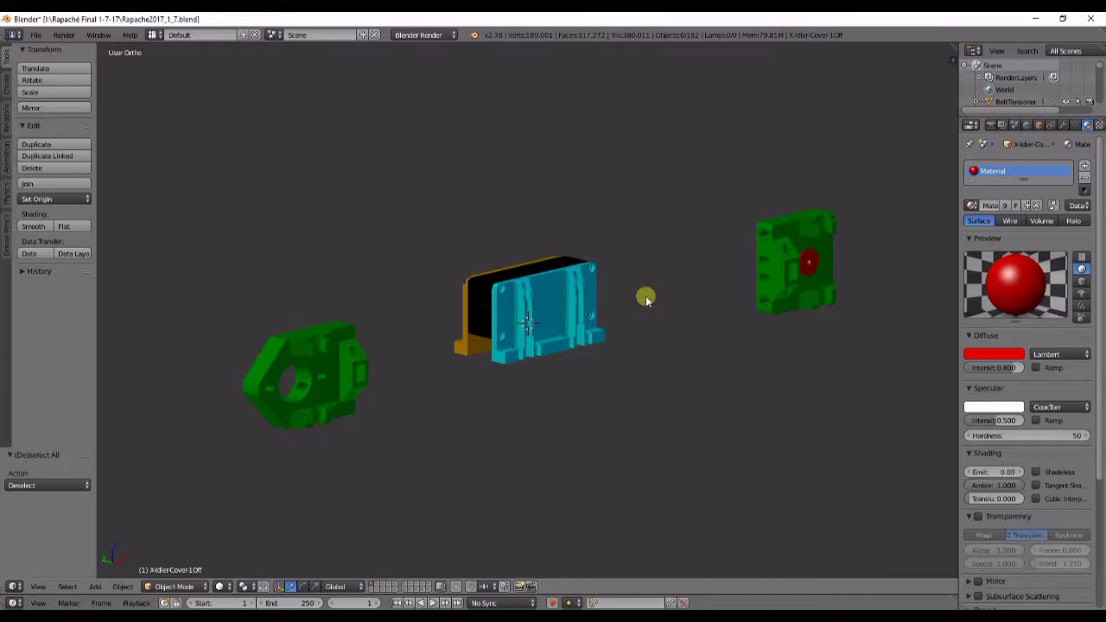
Select the motor end, idler end and central carriage parts in turn to identify them.
{"action": "right_click", "coordinate": [317, 398]}
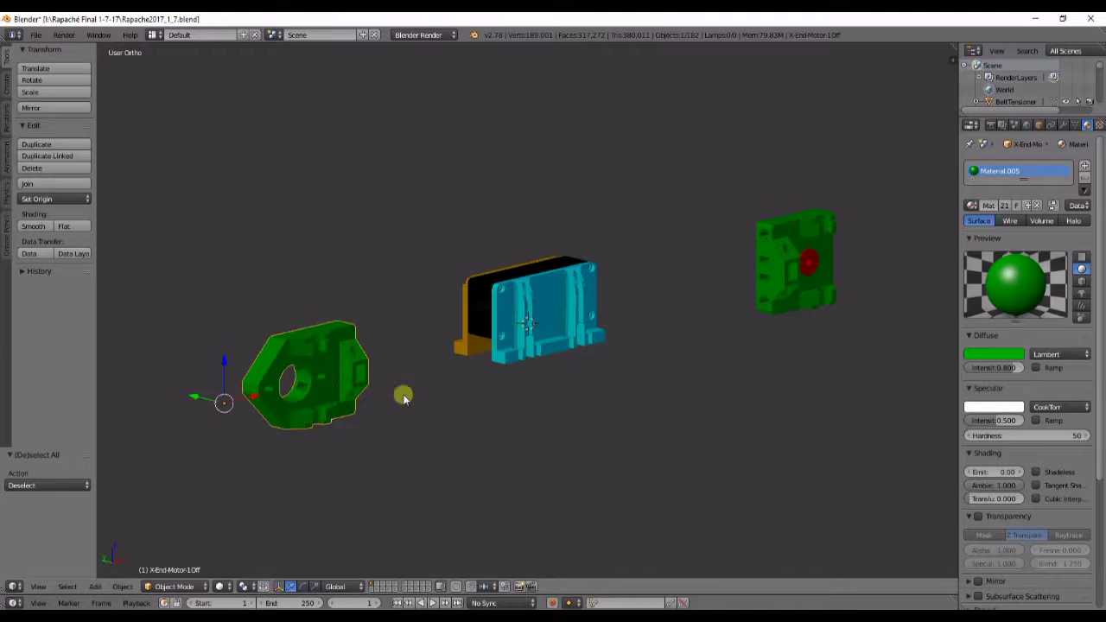
{"action": "right_click", "coordinate": [766, 297]}
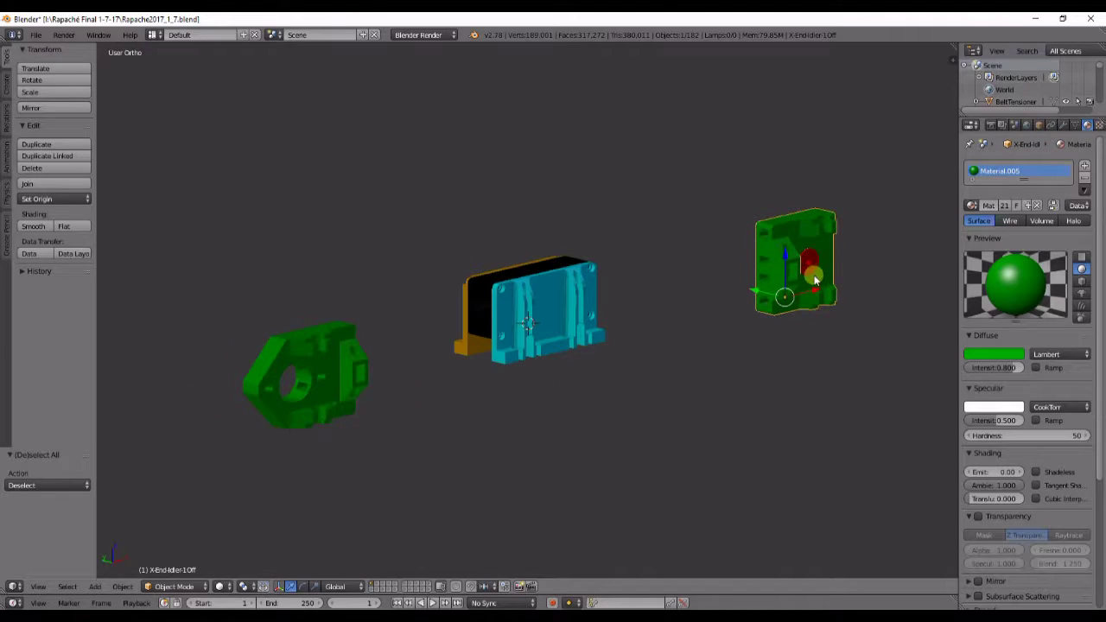
{"action": "right_click", "coordinate": [548, 330]}
{"action": "right_click", "coordinate": [489, 310]}
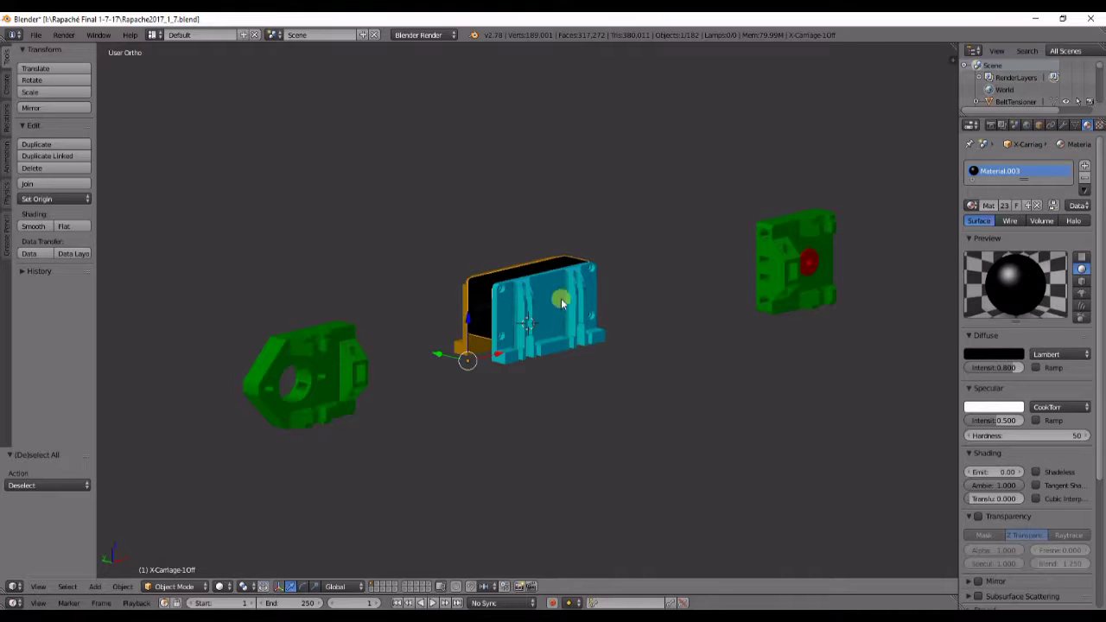
Move the orange and cyan nozzle mounts down 44.28 along Z to inspect them and the carriage, and undo the move.
{"action": "right_click", "coordinate": [529, 311]}
{"action": "right_click", "coordinate": [463, 344], "text": "shift"}
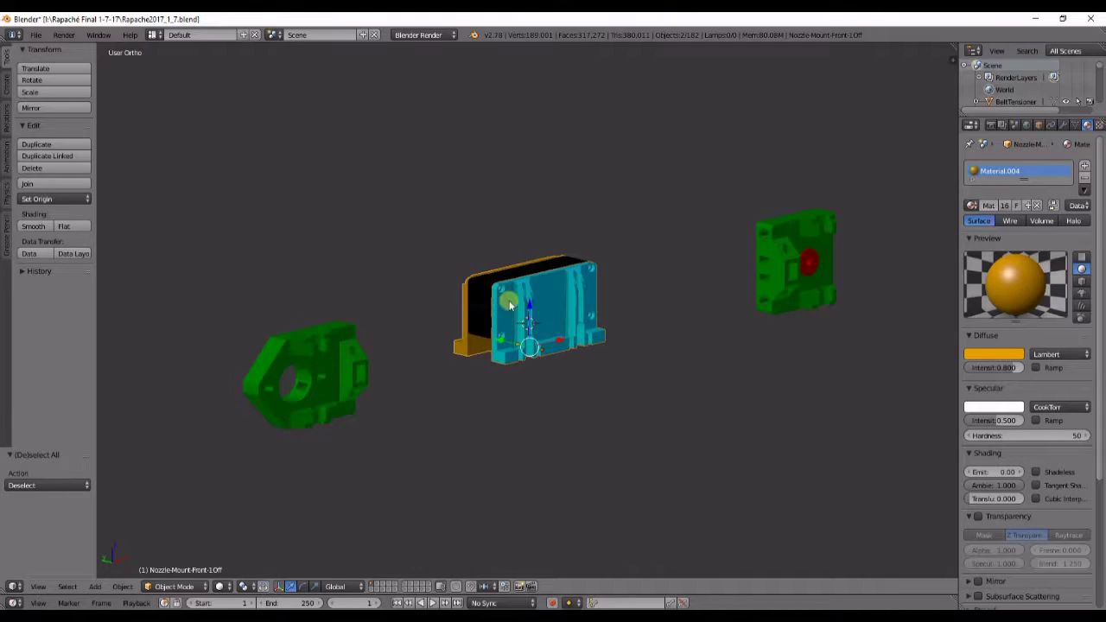
{"action": "key", "text": "g"}
{"action": "key", "text": "z"}
{"action": "left_click", "coordinate": [548, 346]}
{"action": "mouse_move", "coordinate": [548, 345]}
{"action": "middle_mouse_down"}
{"action": "mouse_move", "coordinate": [548, 328]}
{"action": "mouse_move", "coordinate": [530, 344]}
{"action": "middle_mouse_up"}
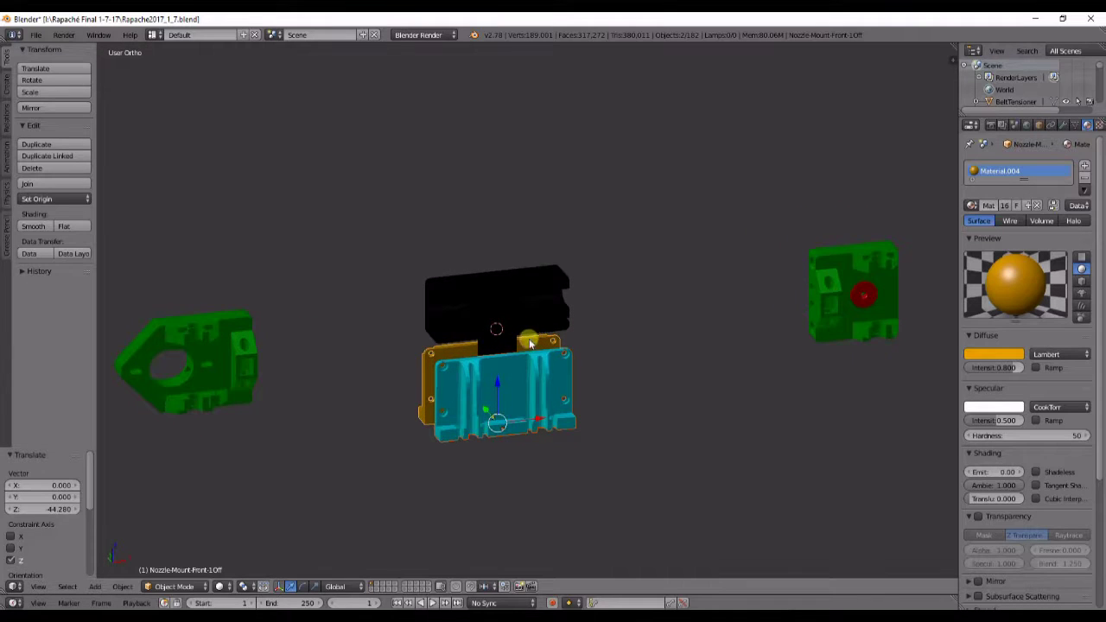
{"action": "middle_click_drag", "start_coordinate": [405, 388], "coordinate": [616, 386]}
{"action": "middle_click_drag", "start_coordinate": [688, 367], "coordinate": [704, 380]}
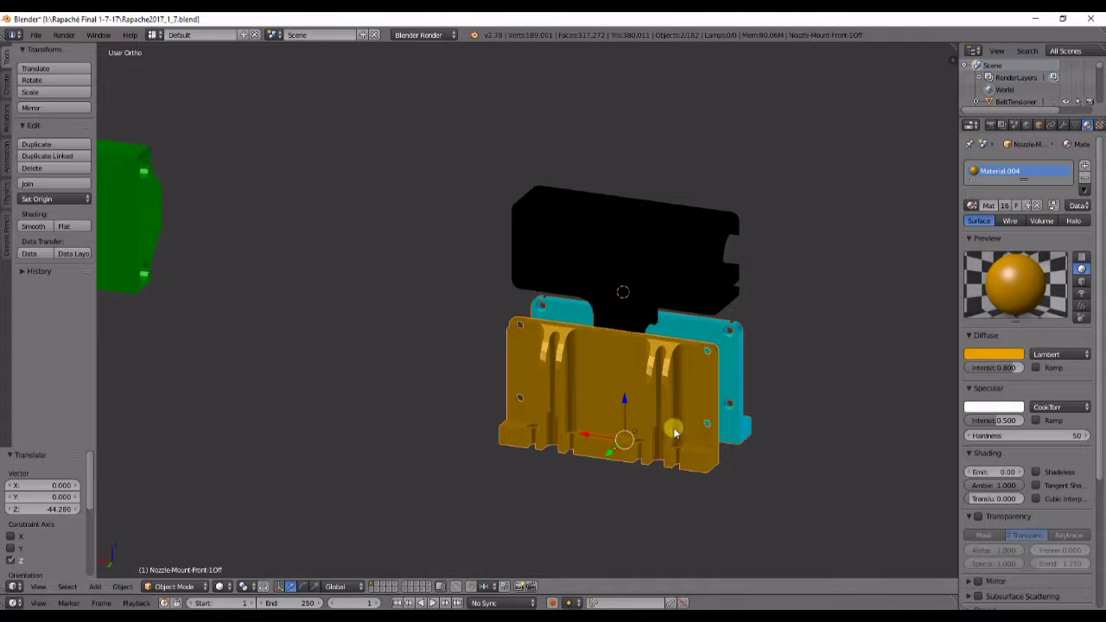
{"action": "middle_click_drag", "start_coordinate": [748, 421], "coordinate": [513, 438]}
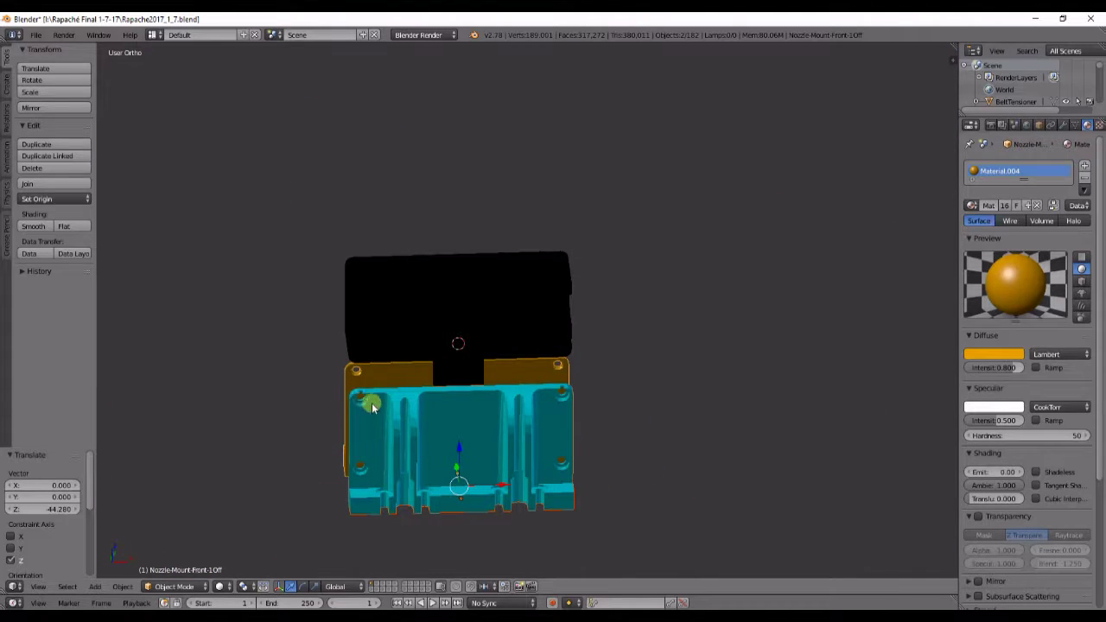
{"action": "mouse_move", "coordinate": [407, 395]}
{"action": "middle_mouse_down"}
{"action": "mouse_move", "coordinate": [355, 398]}
{"action": "mouse_move", "coordinate": [416, 395]}
{"action": "mouse_move", "coordinate": [385, 365]}
{"action": "mouse_move", "coordinate": [418, 380]}
{"action": "middle_mouse_up"}
{"action": "key", "text": "ctrl+z"}
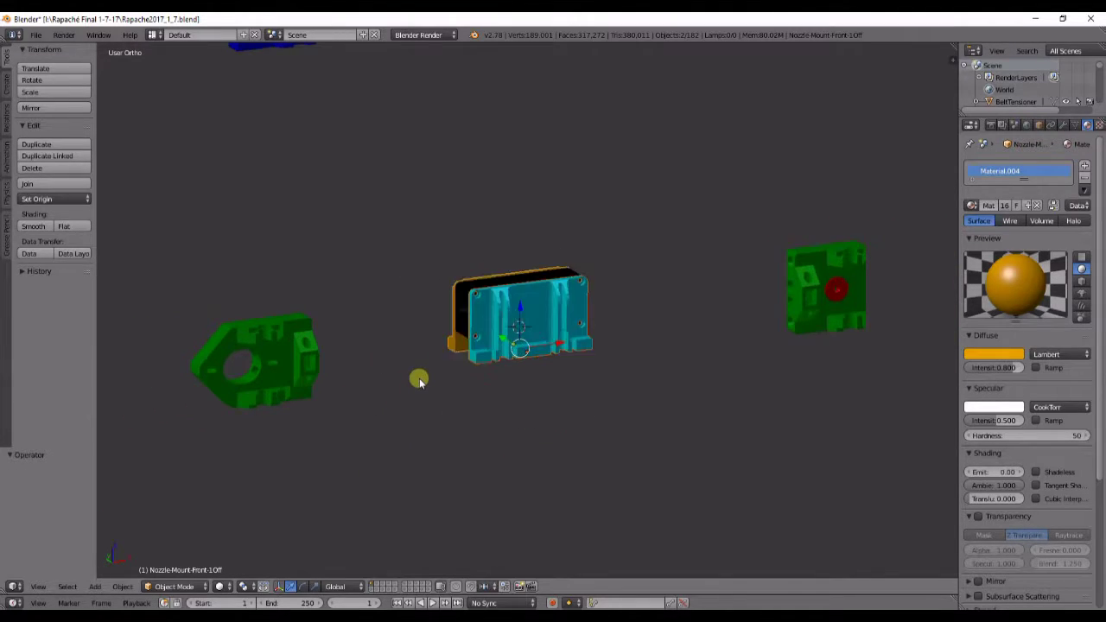
Examine the pointed green motor end and its large round opening from the front and at an angle.
{"action": "middle_click_drag", "start_coordinate": [496, 370], "coordinate": [420, 363]}
{"action": "key", "text": "KP_1"}
{"action": "middle_click_drag", "start_coordinate": [539, 388], "coordinate": [518, 403]}
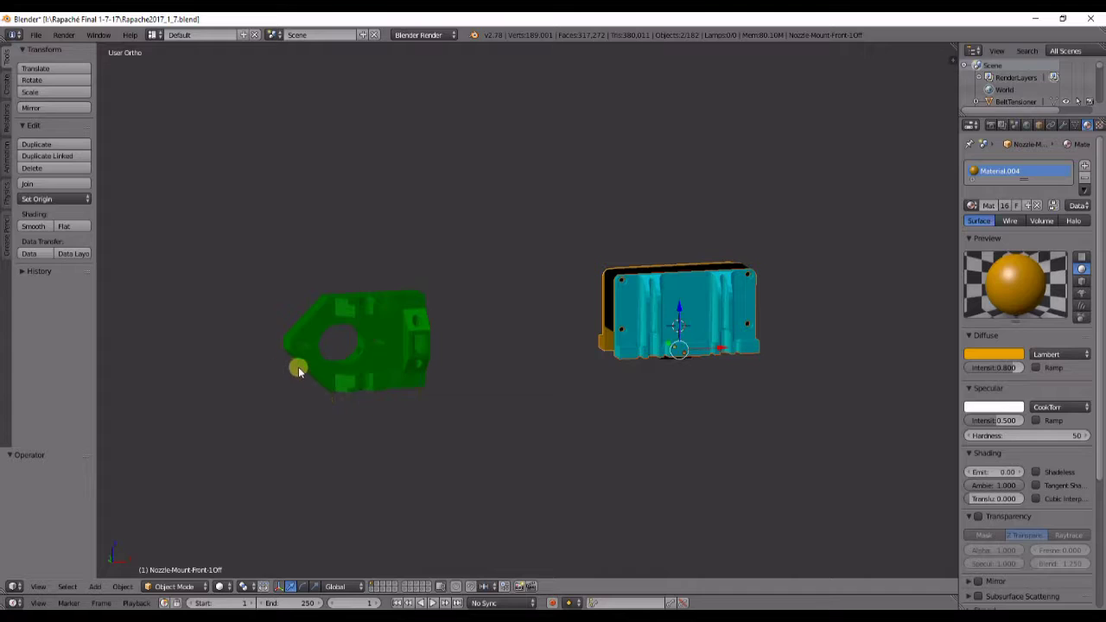
{"action": "middle_click_drag", "start_coordinate": [338, 353], "coordinate": [395, 349]}
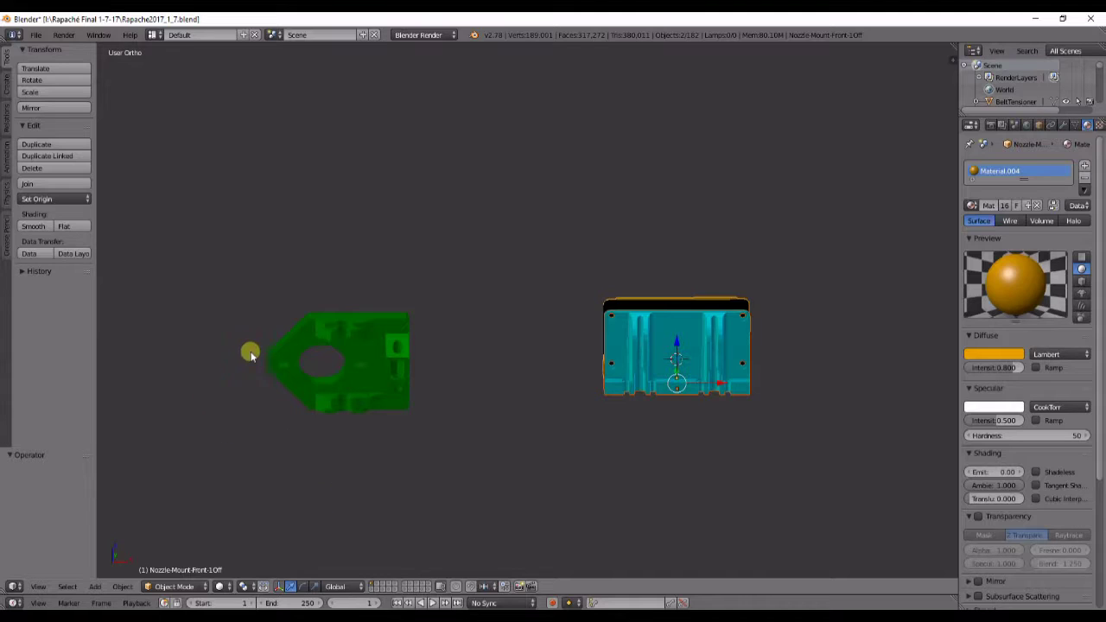
{"action": "left_click_drag", "start_coordinate": [261, 378], "coordinate": [259, 465]}
{"action": "left_click_drag", "start_coordinate": [259, 465], "coordinate": [259, 465]}
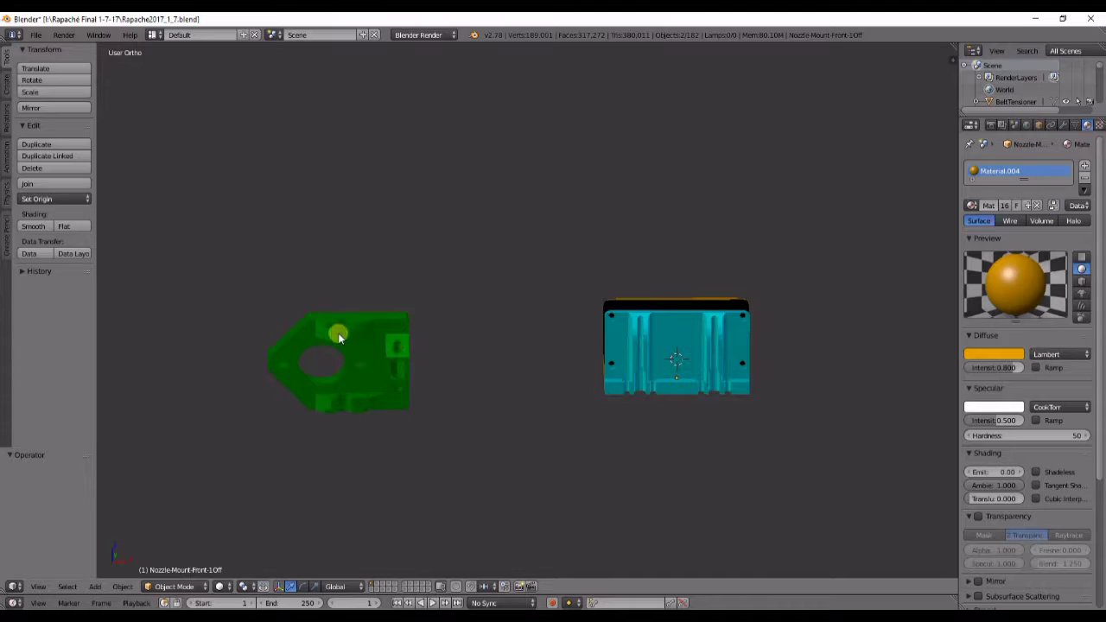
{"action": "right_click", "coordinate": [351, 357]}
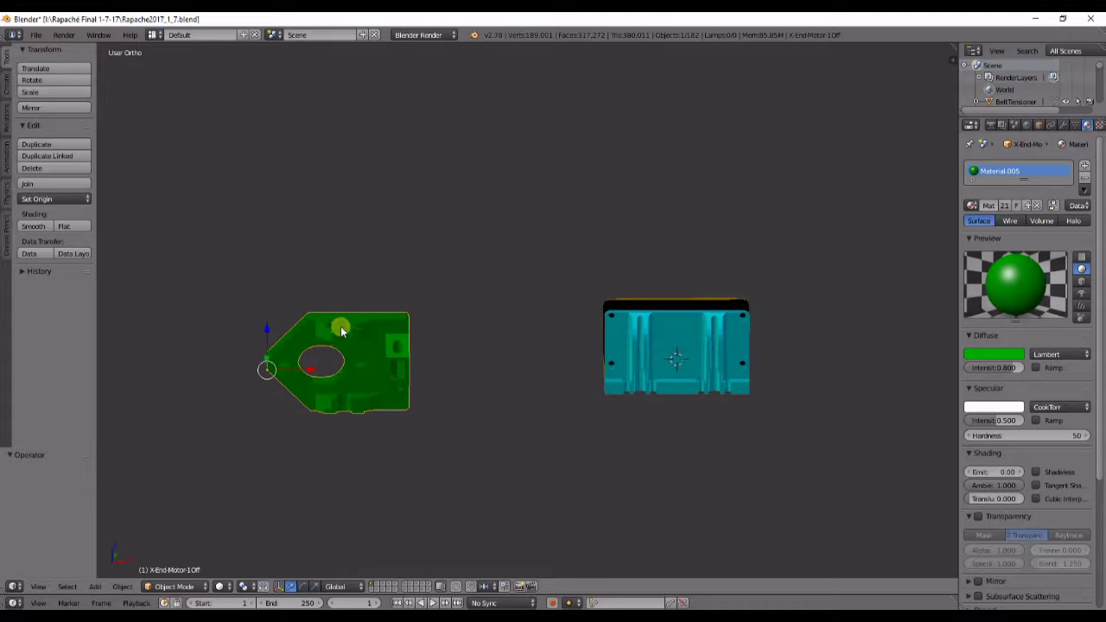
{"action": "middle_click_drag", "start_coordinate": [336, 324], "coordinate": [390, 334]}
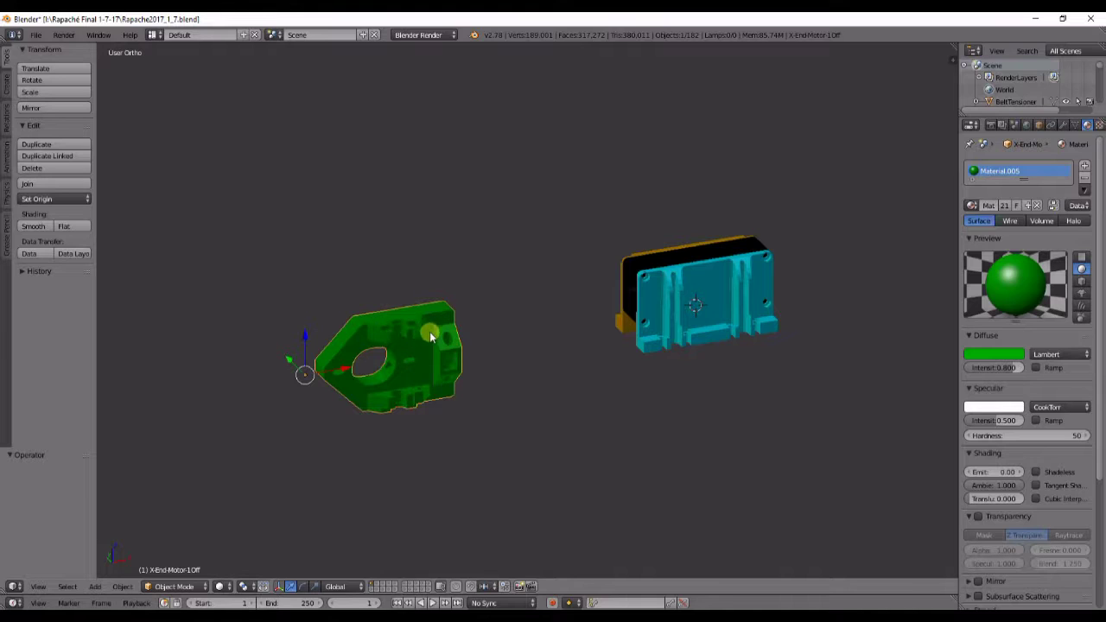
{"action": "middle_click_drag", "start_coordinate": [459, 385], "coordinate": [296, 359]}
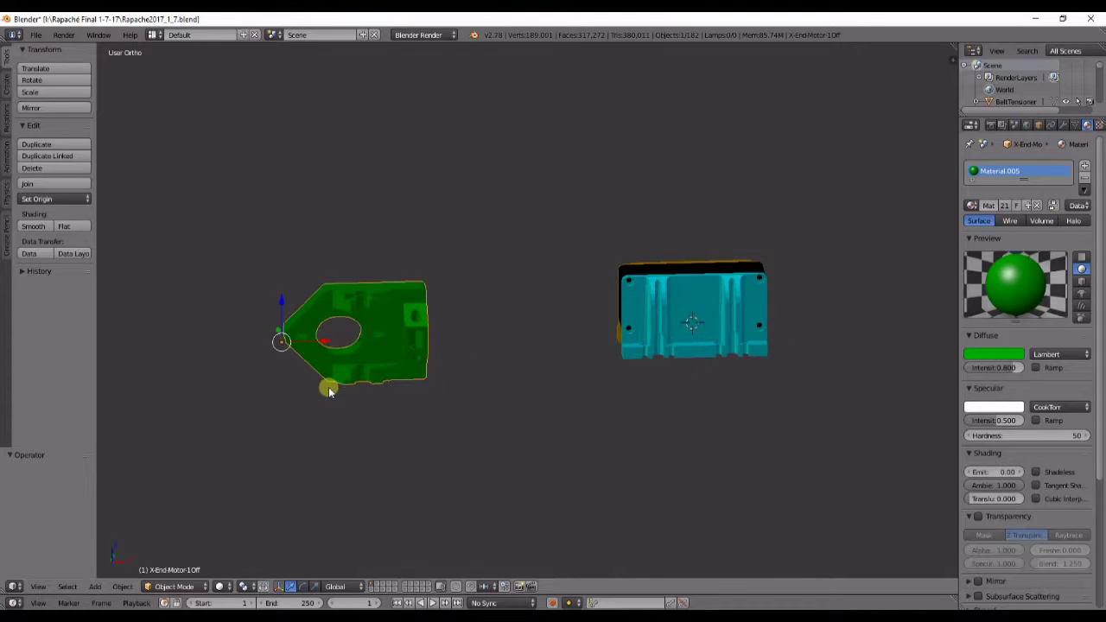
{"action": "middle_click_drag", "start_coordinate": [454, 403], "coordinate": [239, 314]}
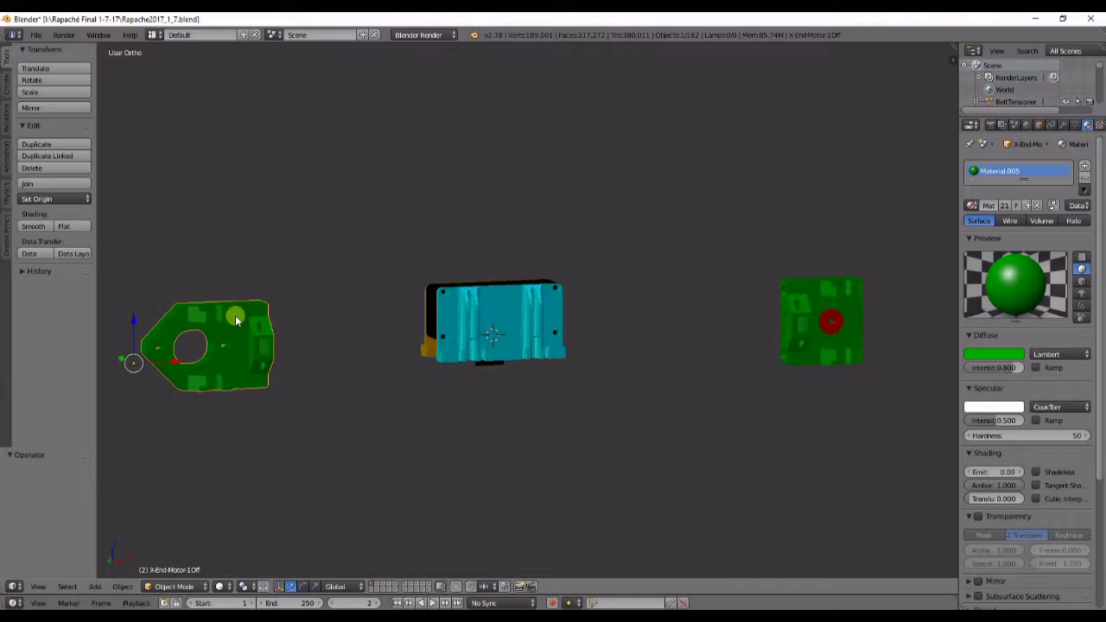
Delete the round red cover from the green idler end.
{"action": "right_click", "coordinate": [823, 330]}
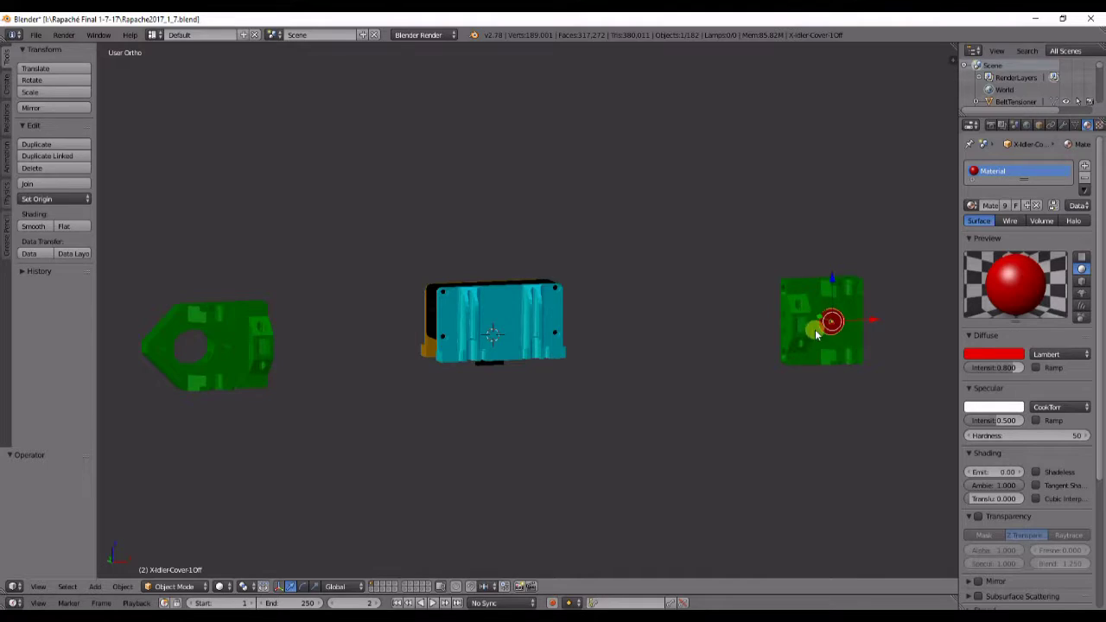
{"action": "middle_click_drag", "start_coordinate": [816, 336], "coordinate": [795, 338]}
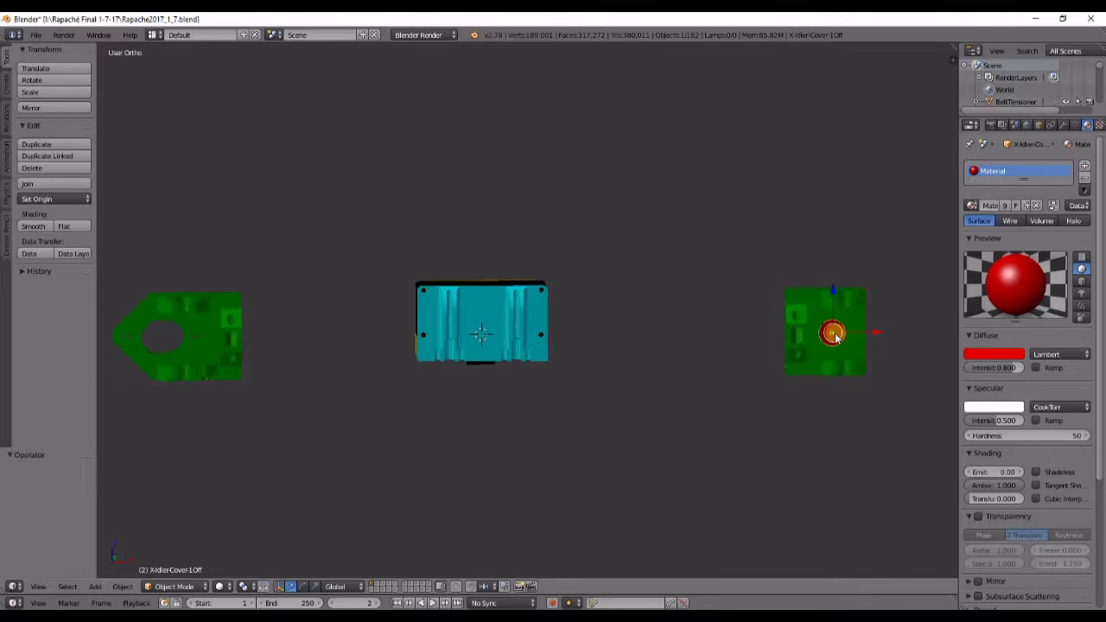
{"action": "key", "text": "x"}
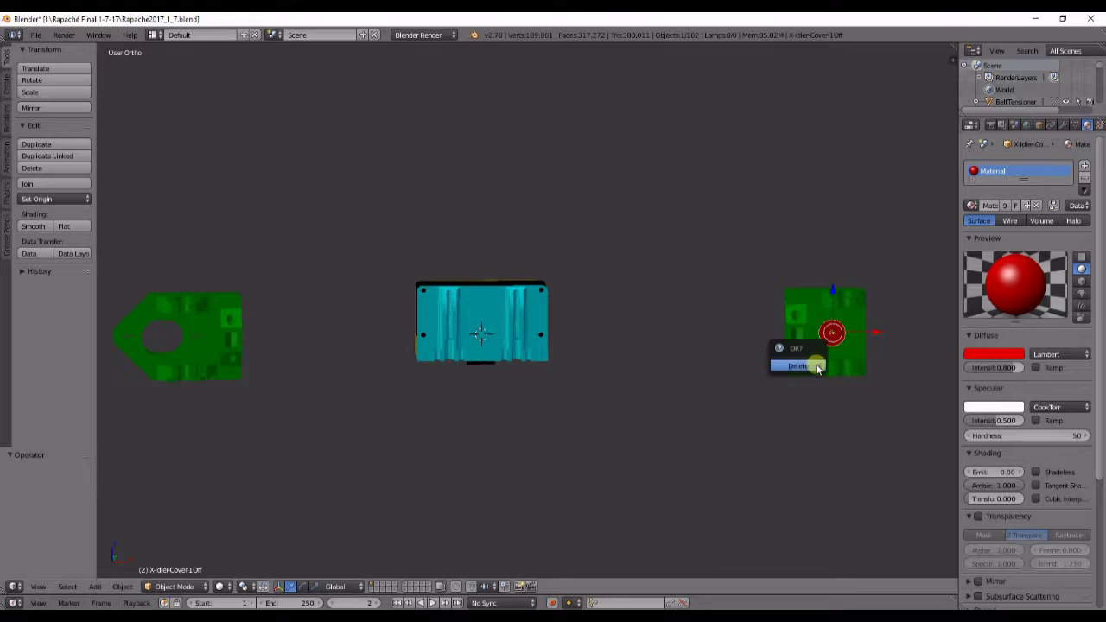
{"action": "left_click", "coordinate": [812, 363]}
Examine the uncovered idler end, the motor end and the central carriage assembly from the front and at an angle.
{"action": "scroll", "coordinate": [805, 367], "scroll_direction": "down", "scroll_amount": 2}
{"action": "middle_click_drag", "start_coordinate": [805, 367], "coordinate": [765, 388]}
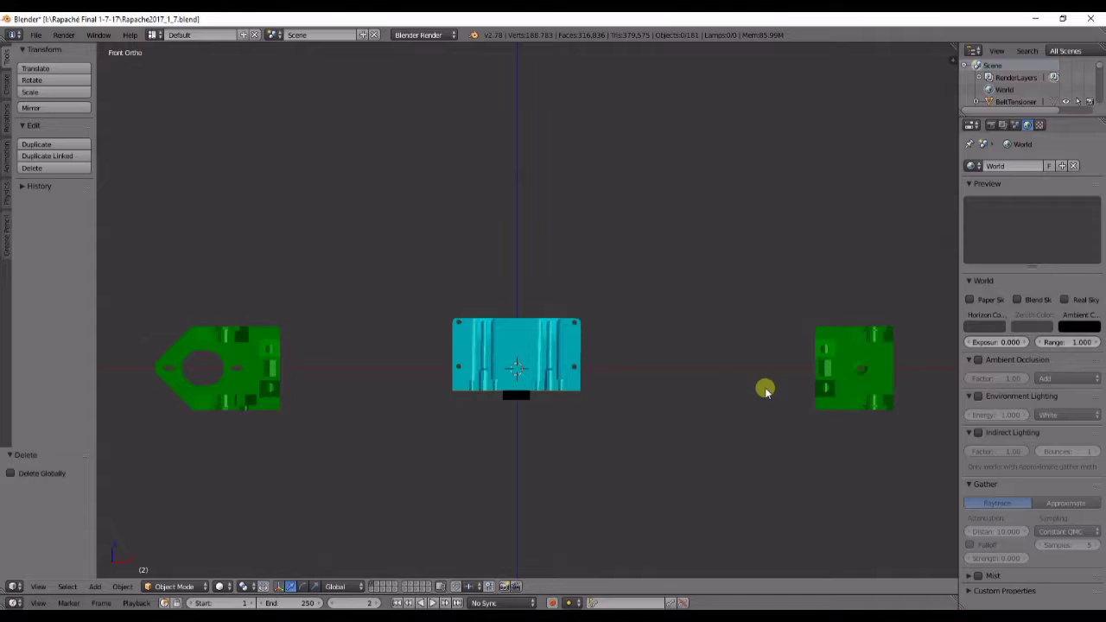
{"action": "right_click", "coordinate": [837, 378]}
{"action": "middle_click_drag", "start_coordinate": [256, 373], "coordinate": [308, 388]}
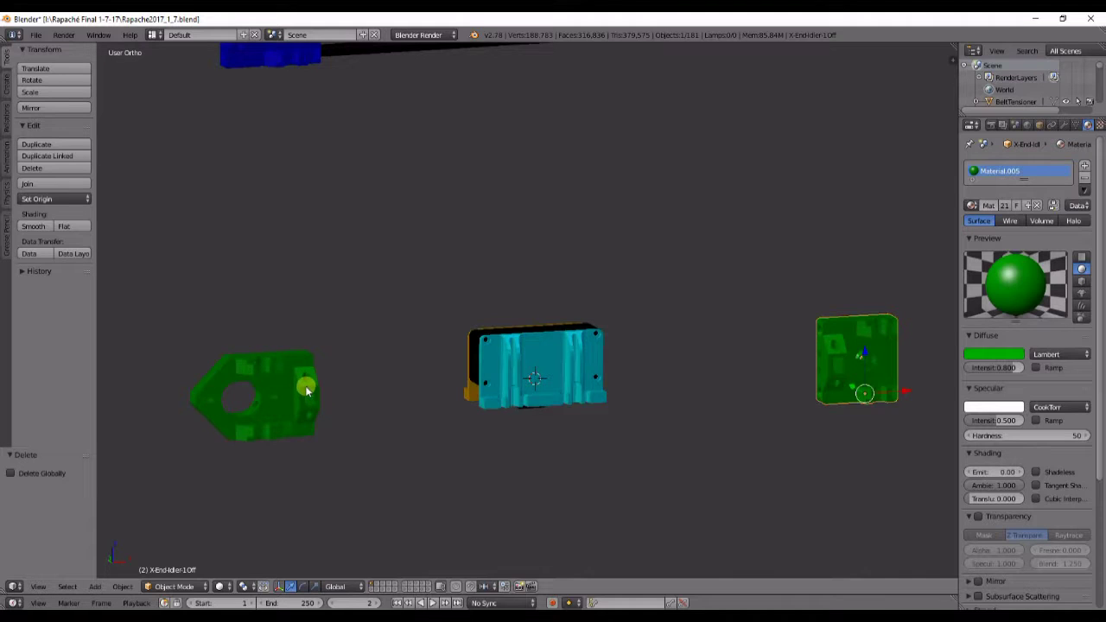
{"action": "middle_click_drag", "start_coordinate": [307, 391], "coordinate": [360, 396]}
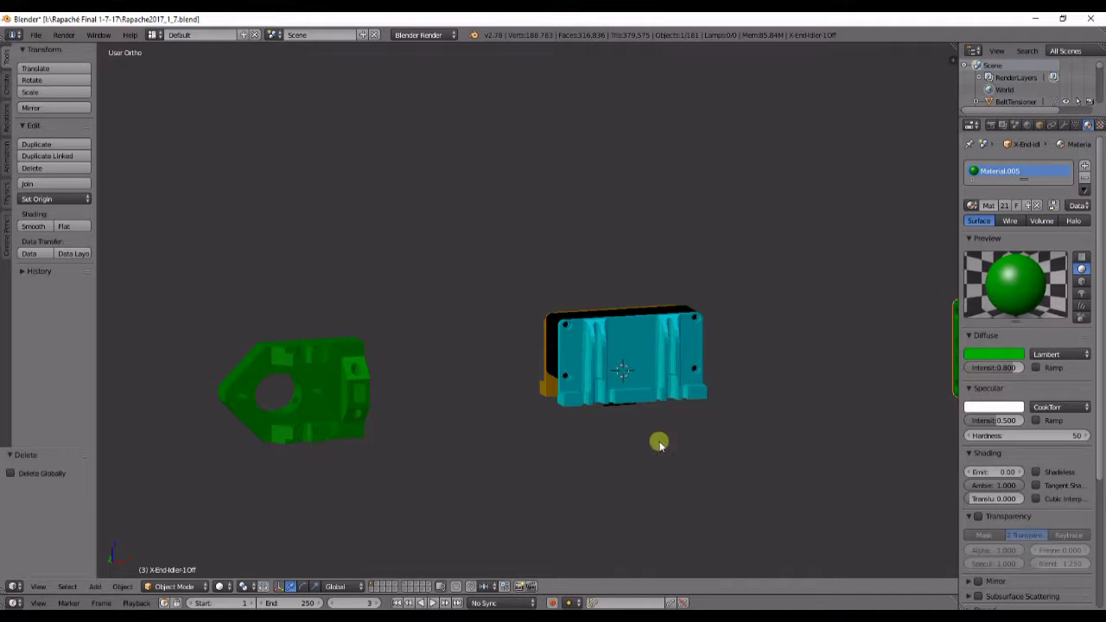
{"action": "key", "text": "KP_1"}
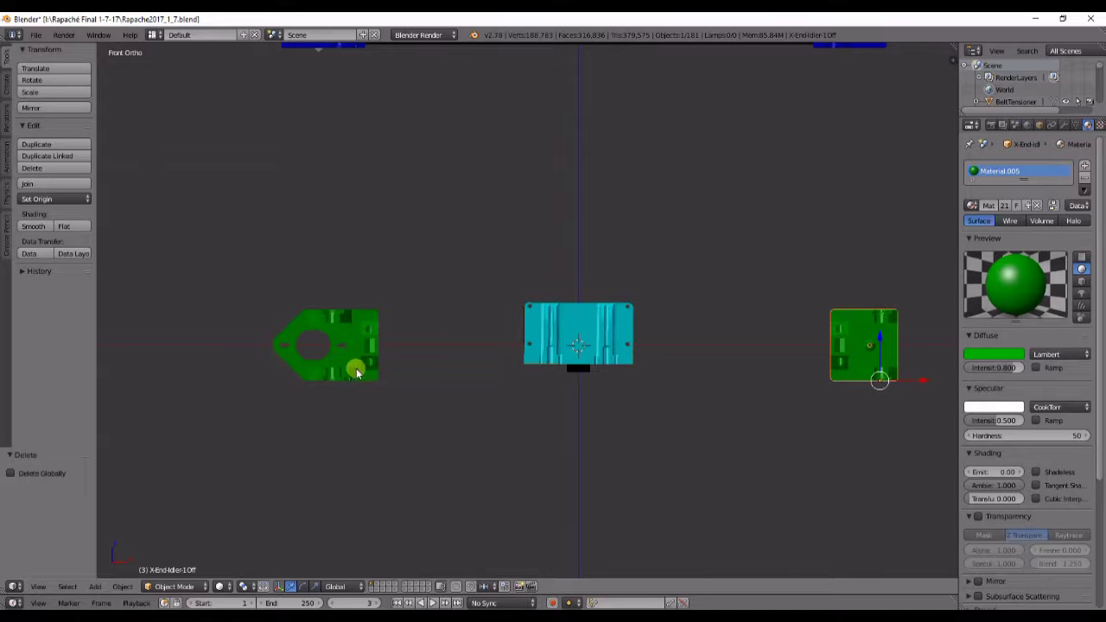
{"action": "middle_click_drag", "start_coordinate": [554, 351], "coordinate": [593, 381]}
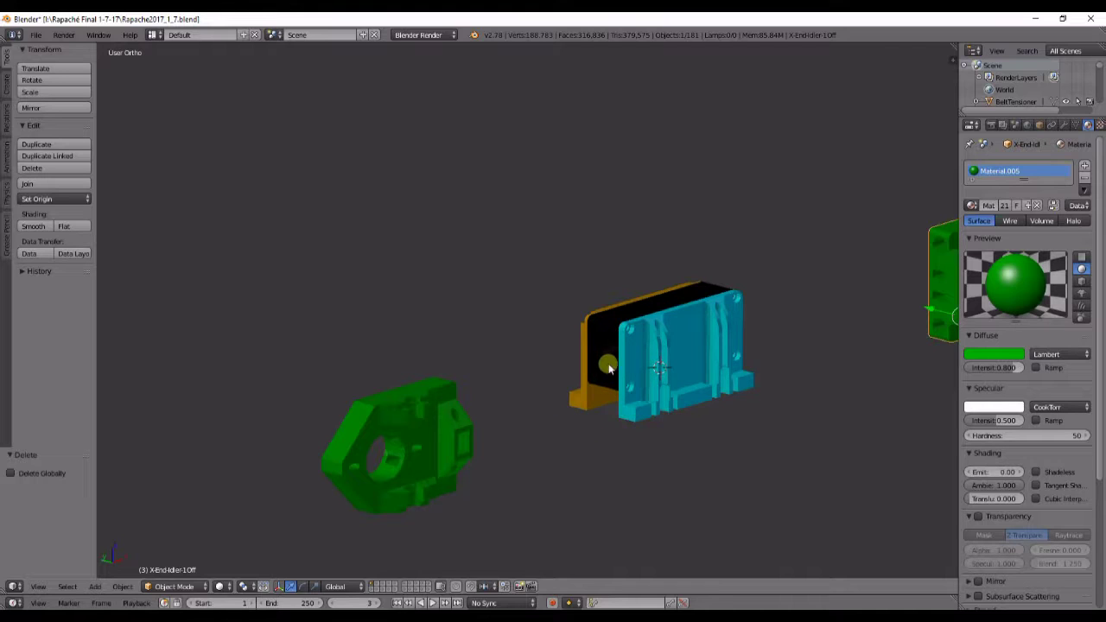
{"action": "middle_click_drag", "start_coordinate": [644, 360], "coordinate": [516, 376], "text": "shift"}
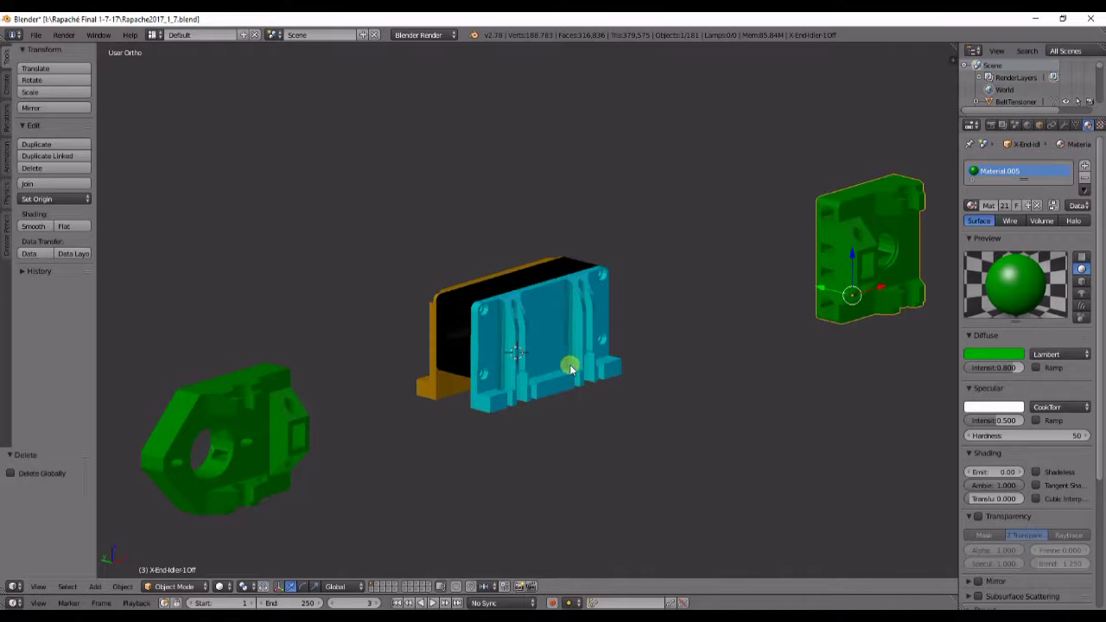
{"action": "middle_click_drag", "start_coordinate": [600, 382], "coordinate": [570, 395]}
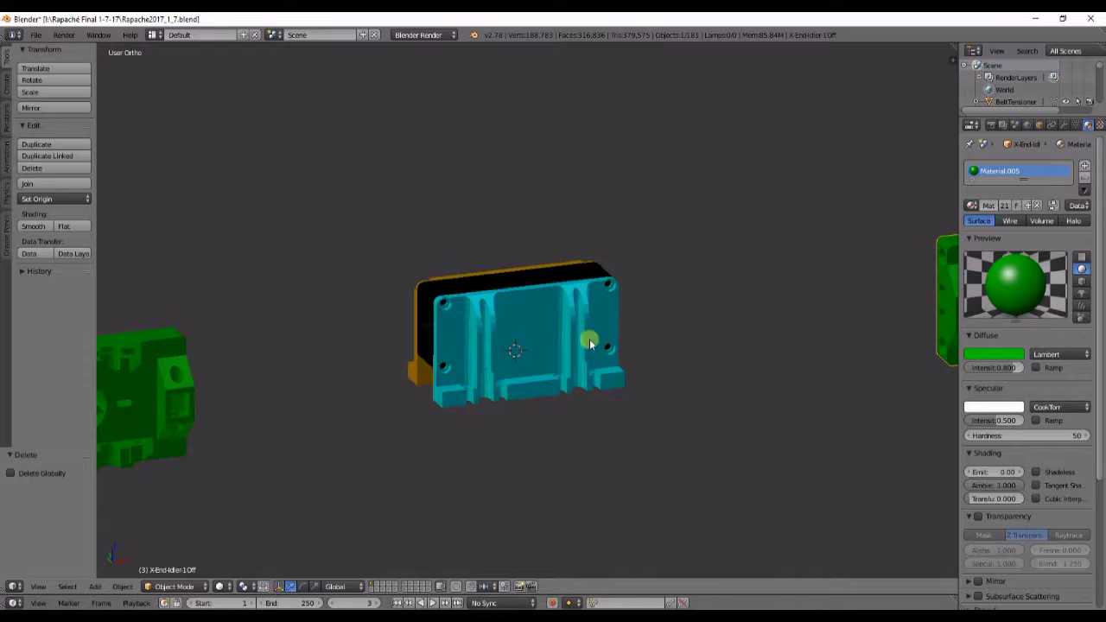
{"action": "mouse_move", "coordinate": [489, 356]}
{"action": "middle_mouse_down"}
{"action": "mouse_move", "coordinate": [462, 317]}
{"action": "mouse_move", "coordinate": [573, 314]}
{"action": "mouse_move", "coordinate": [533, 338]}
{"action": "mouse_move", "coordinate": [548, 348]}
{"action": "mouse_move", "coordinate": [502, 342]}
{"action": "middle_mouse_up"}
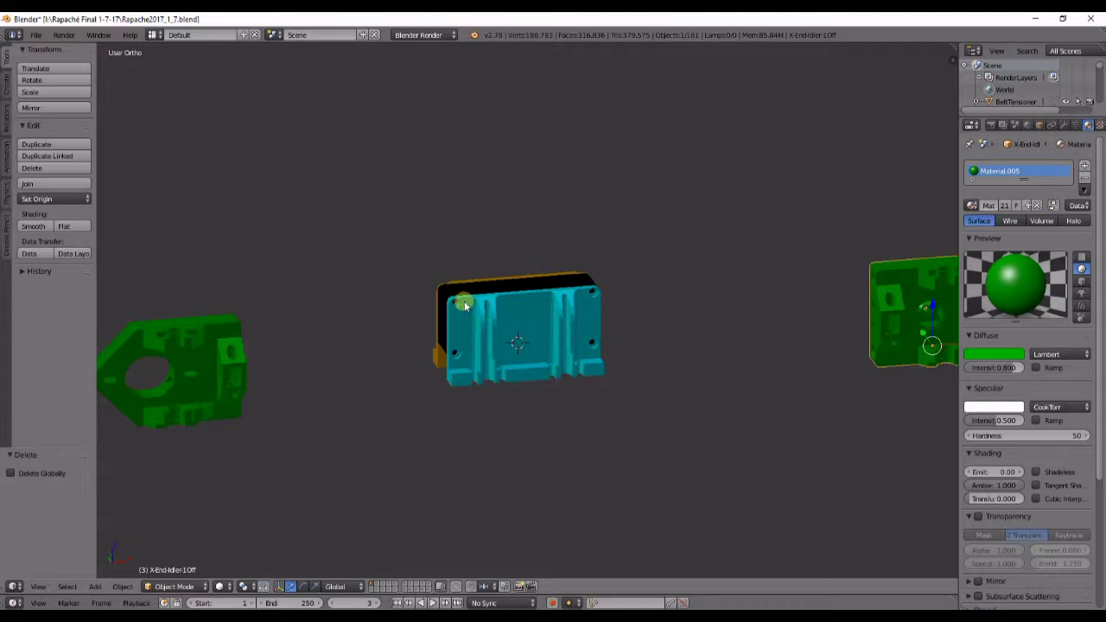
{"action": "middle_click_drag", "start_coordinate": [482, 363], "coordinate": [535, 409]}
Examine the blue X-axis assembly with its black rods, including both sides of the quad carriage.
{"action": "key", "text": "KP_1"}
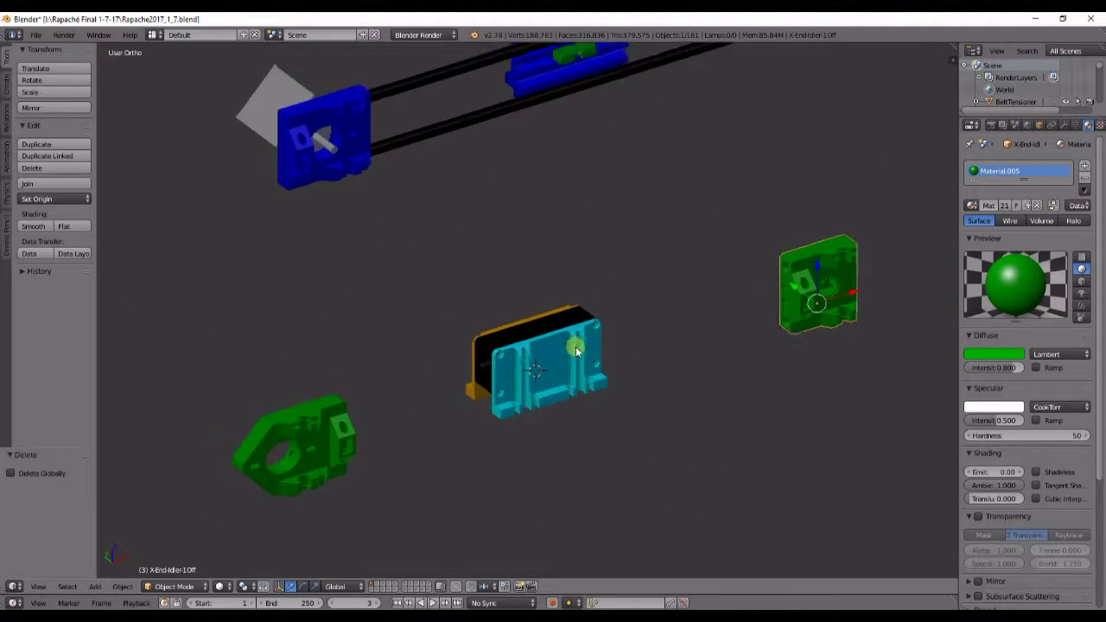
{"action": "middle_click_drag", "start_coordinate": [527, 266], "coordinate": [580, 518], "text": "shift"}
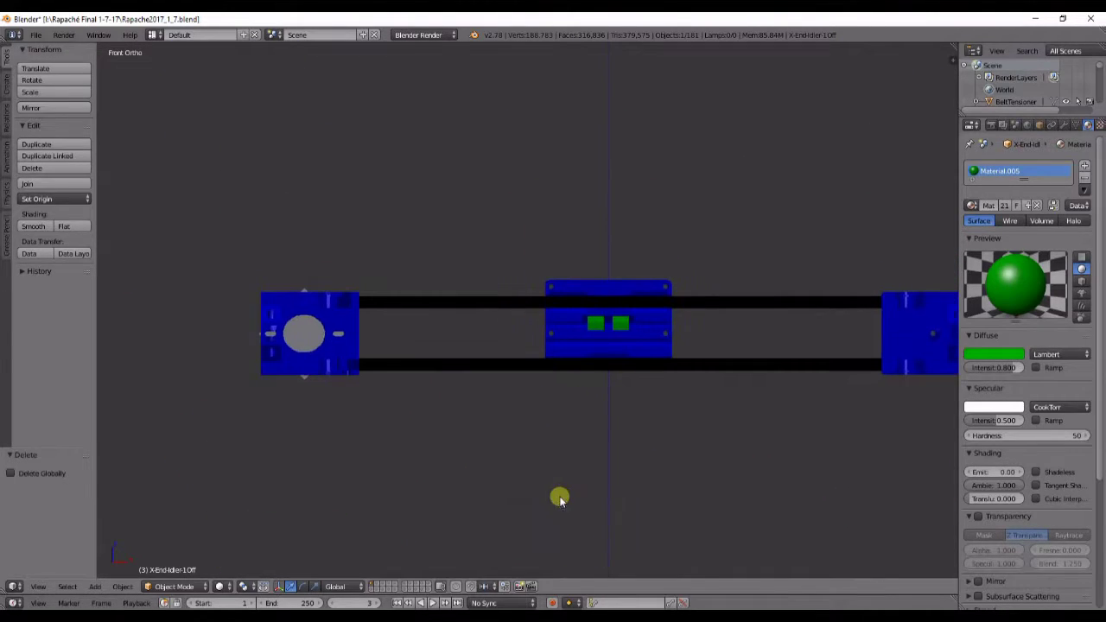
{"action": "middle_click_drag", "start_coordinate": [551, 484], "coordinate": [383, 403], "text": "shift"}
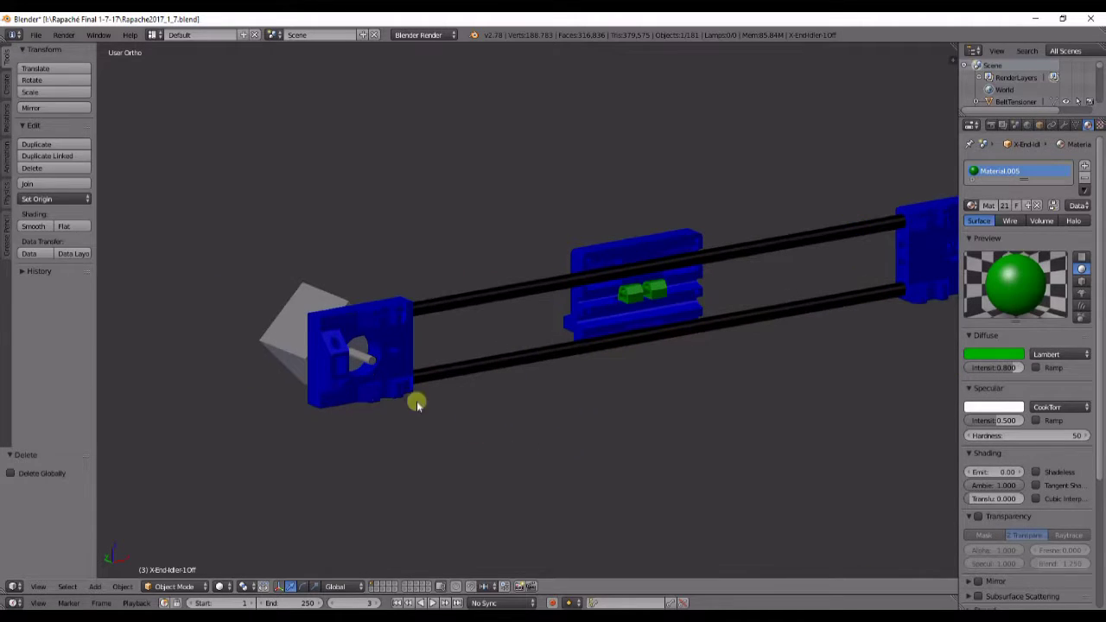
{"action": "middle_click_drag", "start_coordinate": [617, 418], "coordinate": [545, 472]}
{"action": "right_click", "coordinate": [498, 346]}
{"action": "scroll", "coordinate": [612, 465], "scroll_direction": "up", "scroll_amount": 2}
{"action": "middle_click_drag", "start_coordinate": [611, 464], "coordinate": [357, 361]}
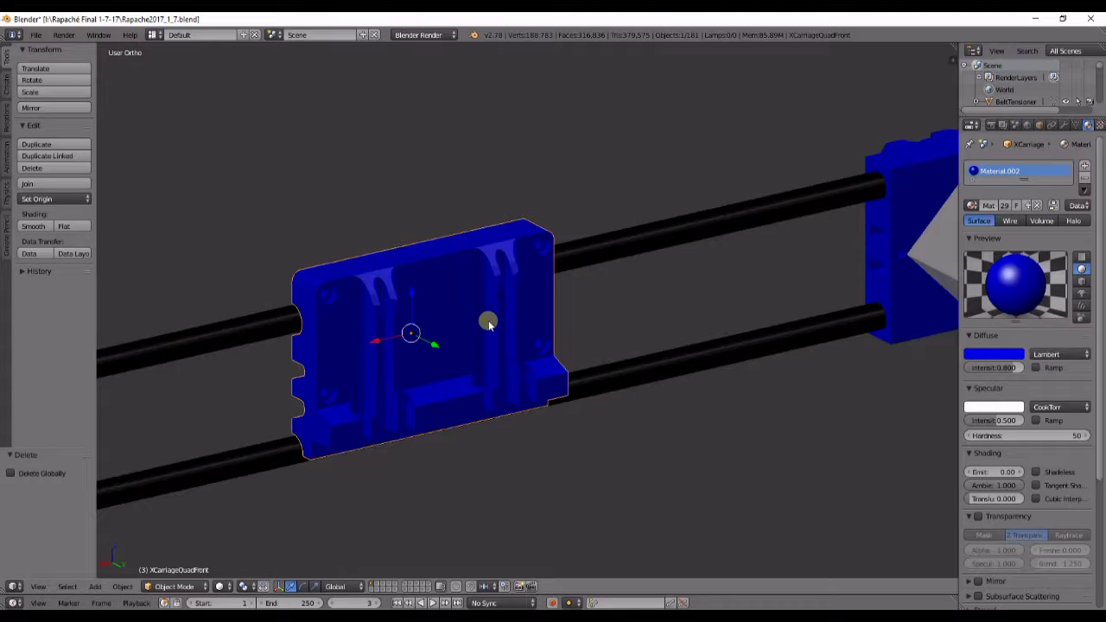
Move the black carriage straight up along Z, clear of the orange and cyan nozzle mounts.
{"action": "middle_click_drag", "start_coordinate": [545, 377], "coordinate": [741, 311]}
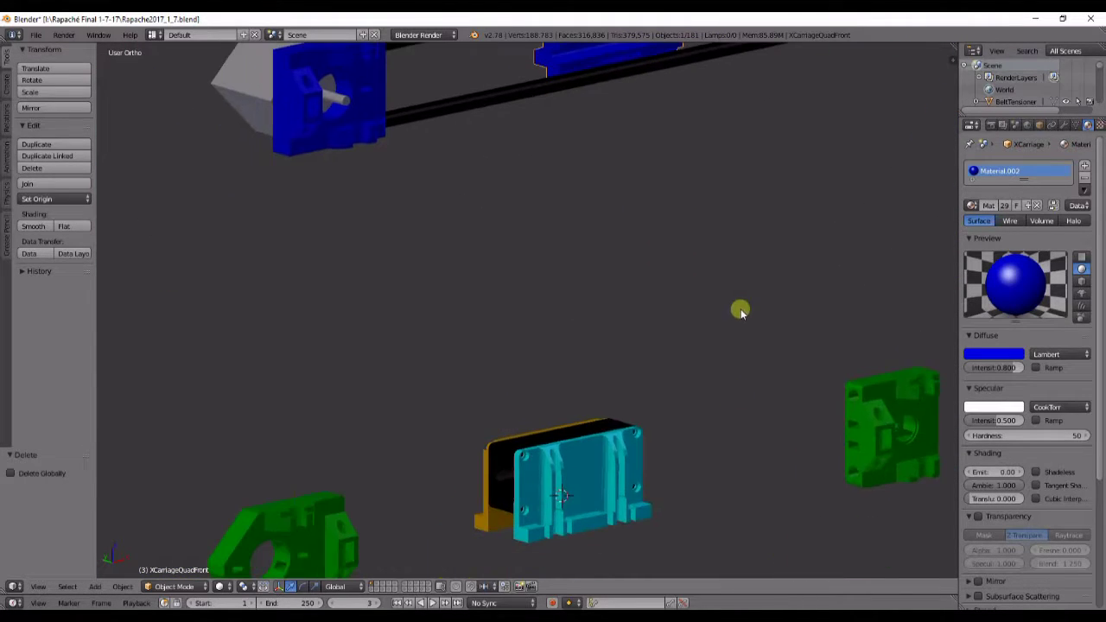
{"action": "right_click", "coordinate": [570, 443]}
{"action": "left_click_drag", "start_coordinate": [495, 516], "coordinate": [509, 348]}
Enter Edit Mode on the black carriage and examine its slotted profile in the left orthographic view.
{"action": "key", "text": "Tab"}
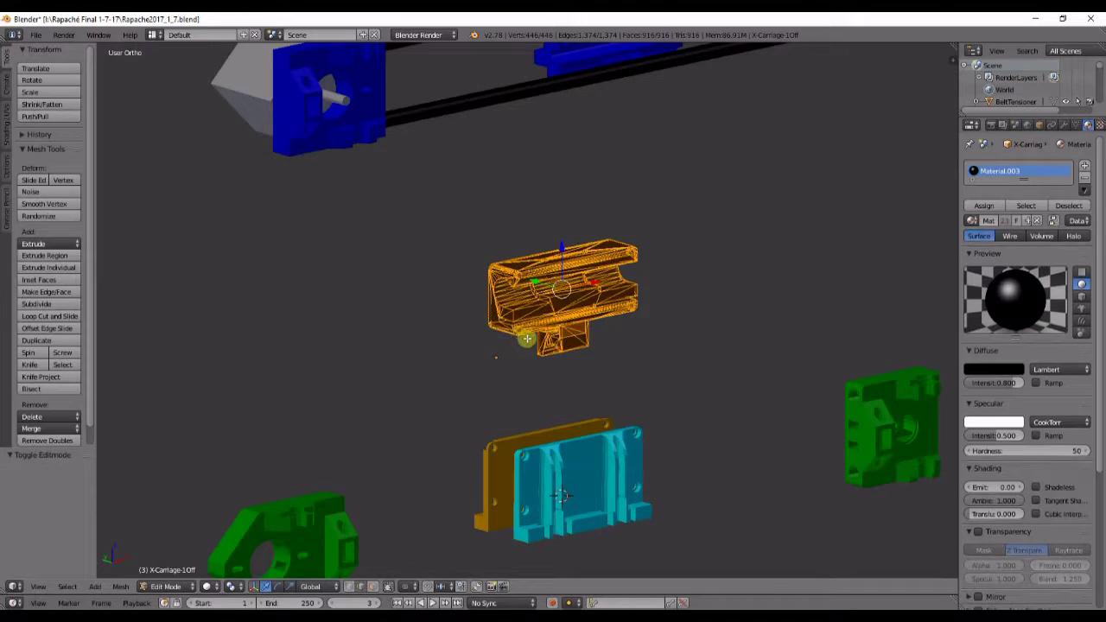
{"action": "scroll", "coordinate": [605, 389], "scroll_direction": "up", "scroll_amount": 6}
{"action": "key", "text": "ctrl+KP_3"}
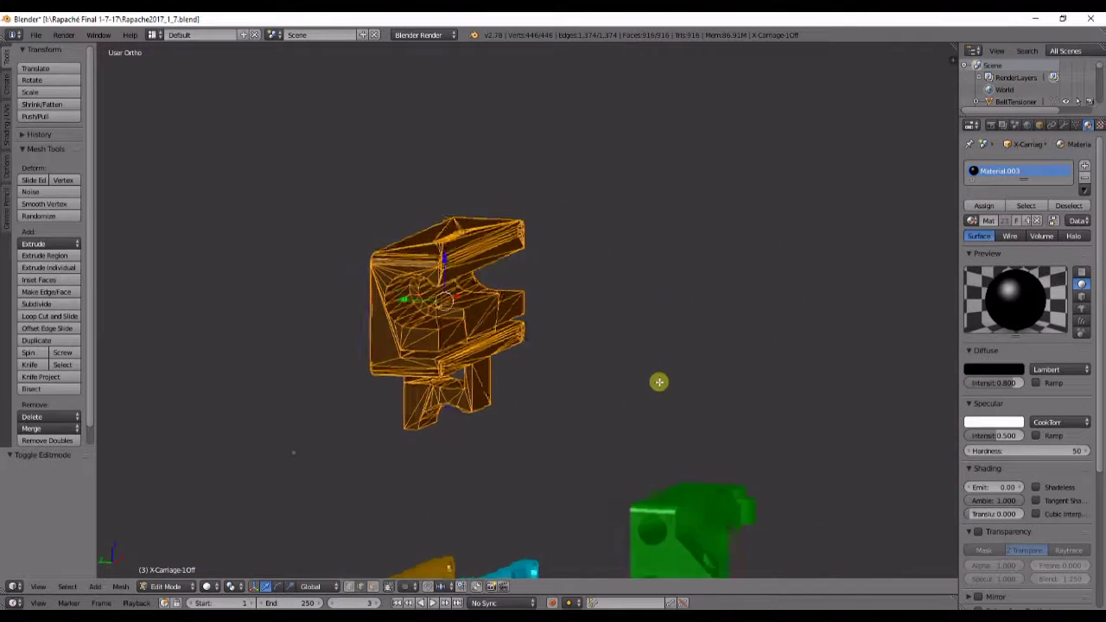
{"action": "scroll", "coordinate": [605, 414], "scroll_direction": "up", "scroll_amount": 2}
{"action": "scroll", "coordinate": [571, 454], "scroll_direction": "up", "scroll_amount": 3}
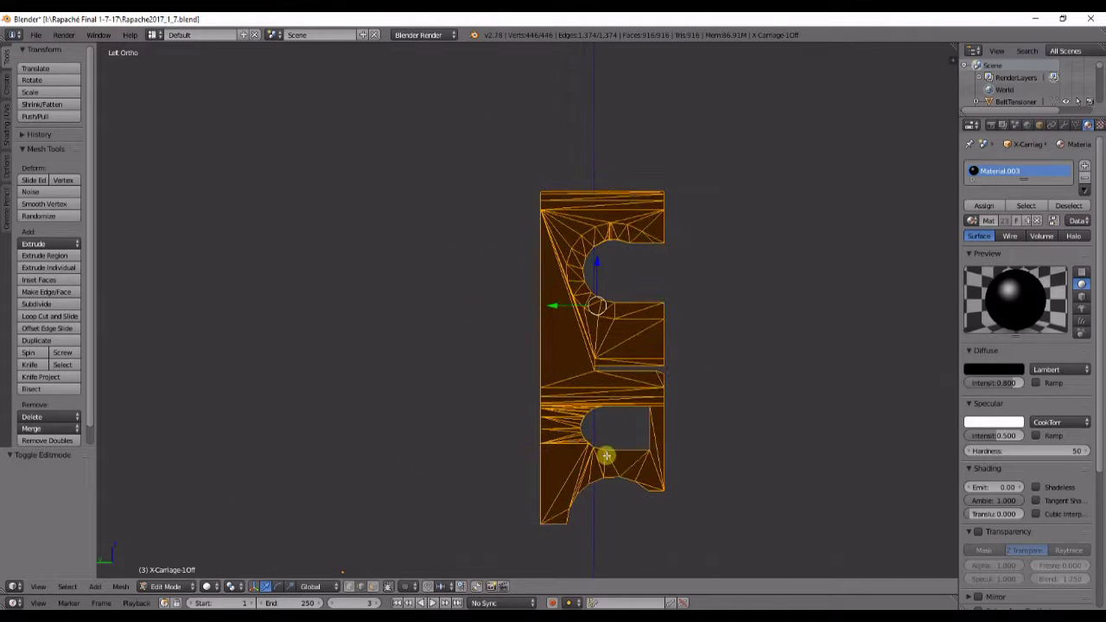
{"action": "middle_click_drag", "start_coordinate": [605, 457], "coordinate": [526, 472], "text": "shift"}
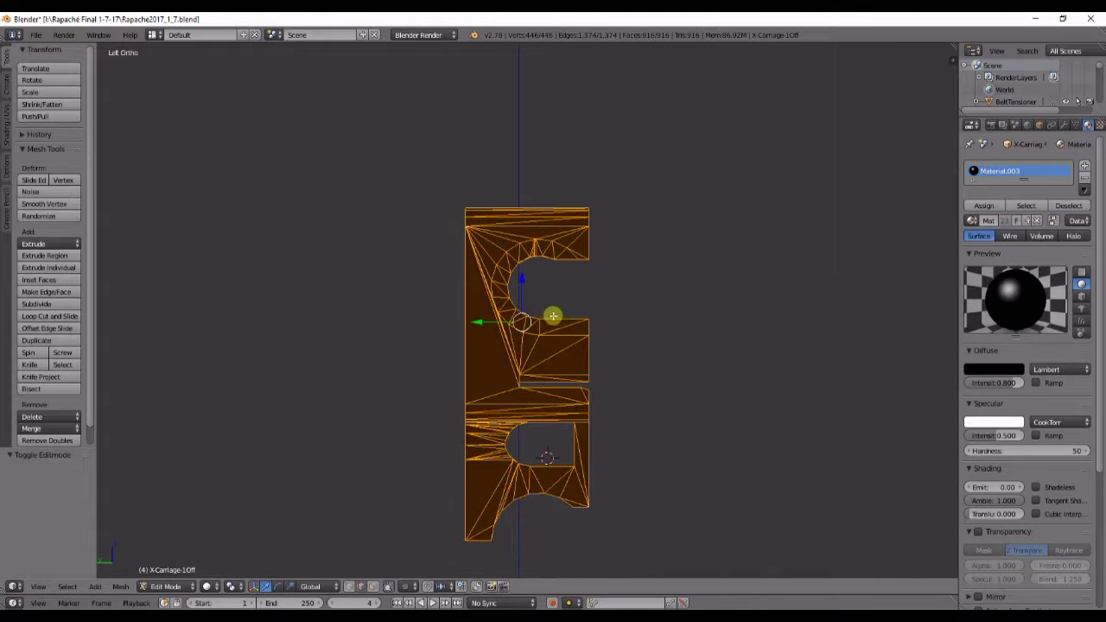
Examine the black carriage's slotted mesh at an angle, and return to Object Mode.
{"action": "middle_click_drag", "start_coordinate": [539, 315], "coordinate": [407, 305]}
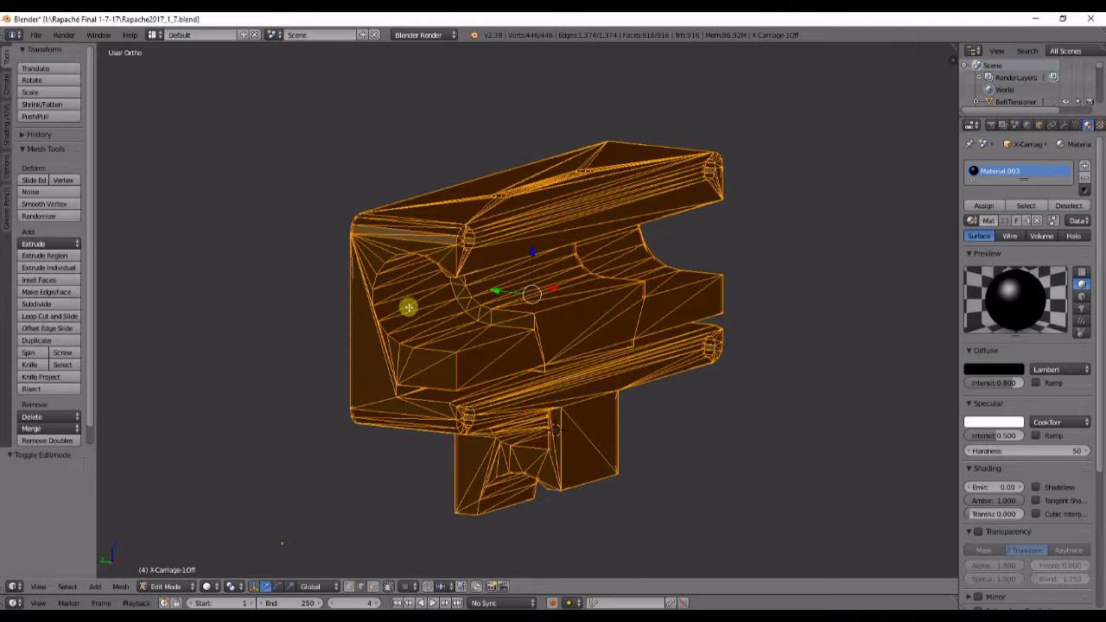
{"action": "middle_click_drag", "start_coordinate": [548, 391], "coordinate": [466, 426]}
{"action": "middle_click_drag", "start_coordinate": [537, 301], "coordinate": [413, 291]}
{"action": "scroll", "coordinate": [446, 268], "scroll_direction": "down", "scroll_amount": 2}
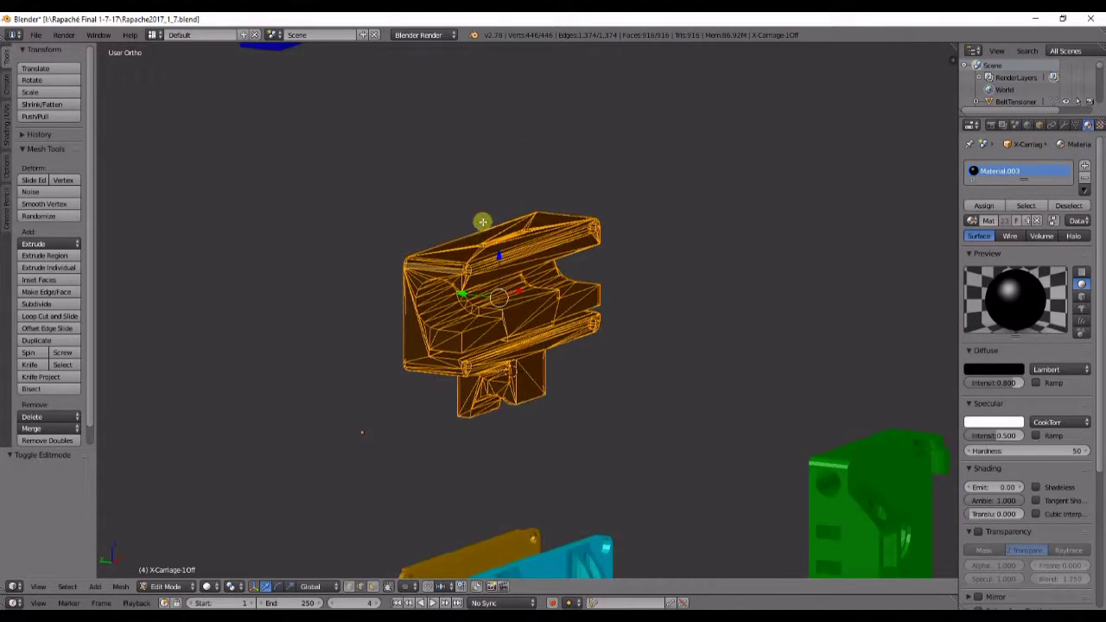
{"action": "middle_click_drag", "start_coordinate": [484, 217], "coordinate": [494, 316]}
{"action": "key", "text": "Tab"}
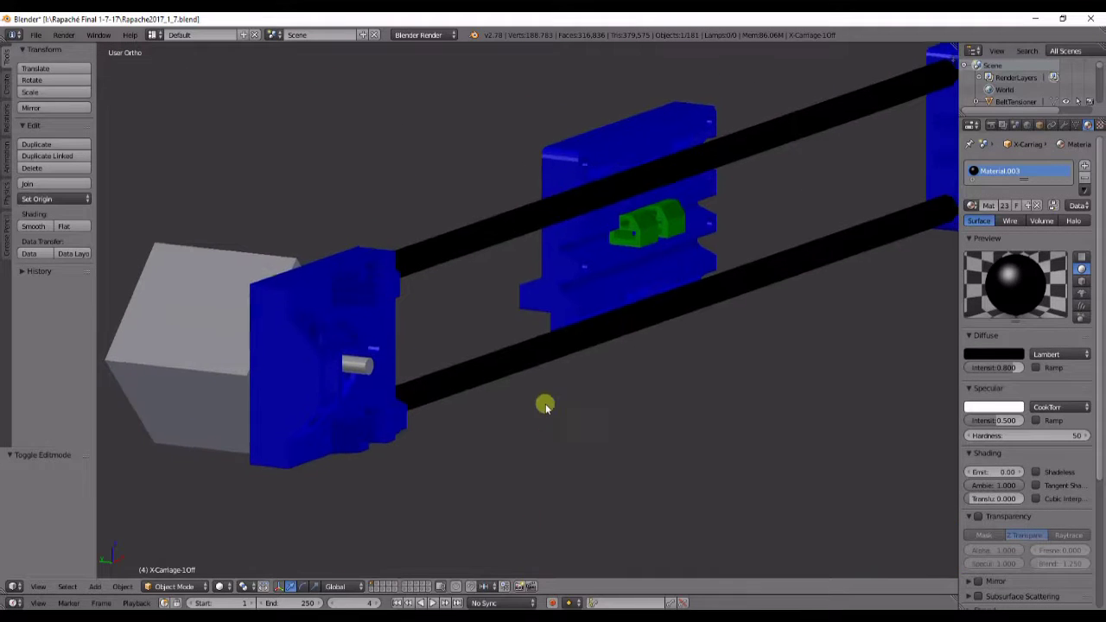
Delete the black rods and green belt tensioners in front of the blue carriage half, and select that half to expose its inner face.
{"action": "middle_click_drag", "start_coordinate": [543, 403], "coordinate": [489, 501]}
{"action": "scroll", "coordinate": [526, 337], "scroll_direction": "up", "scroll_amount": 3}
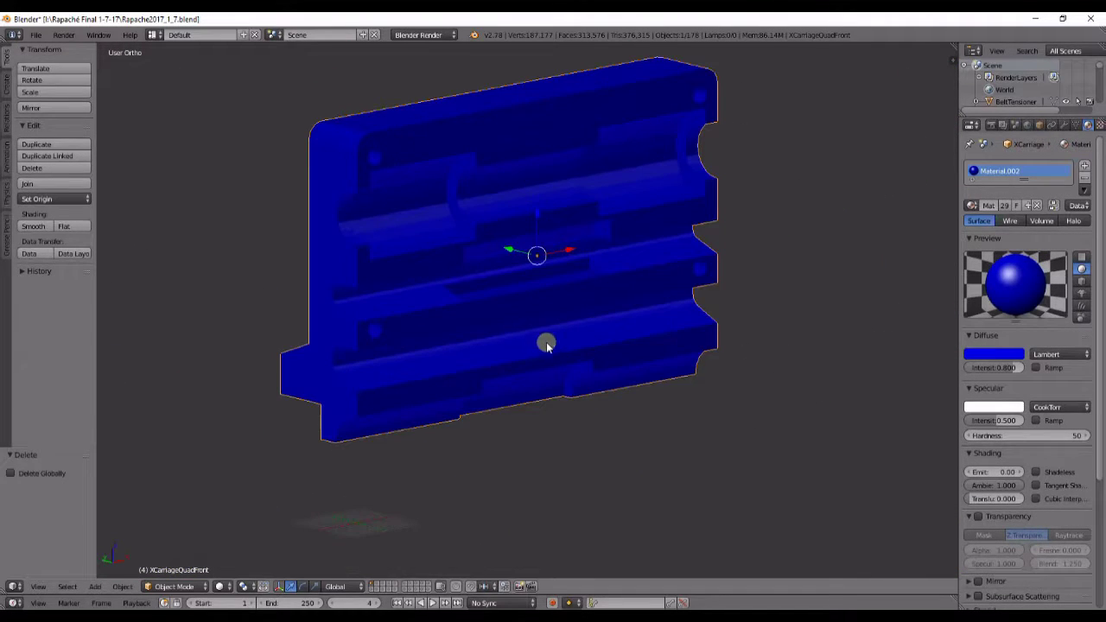
{"action": "middle_click_drag", "start_coordinate": [547, 344], "coordinate": [533, 426]}
{"action": "scroll", "coordinate": [558, 464], "scroll_direction": "up", "scroll_amount": 2}
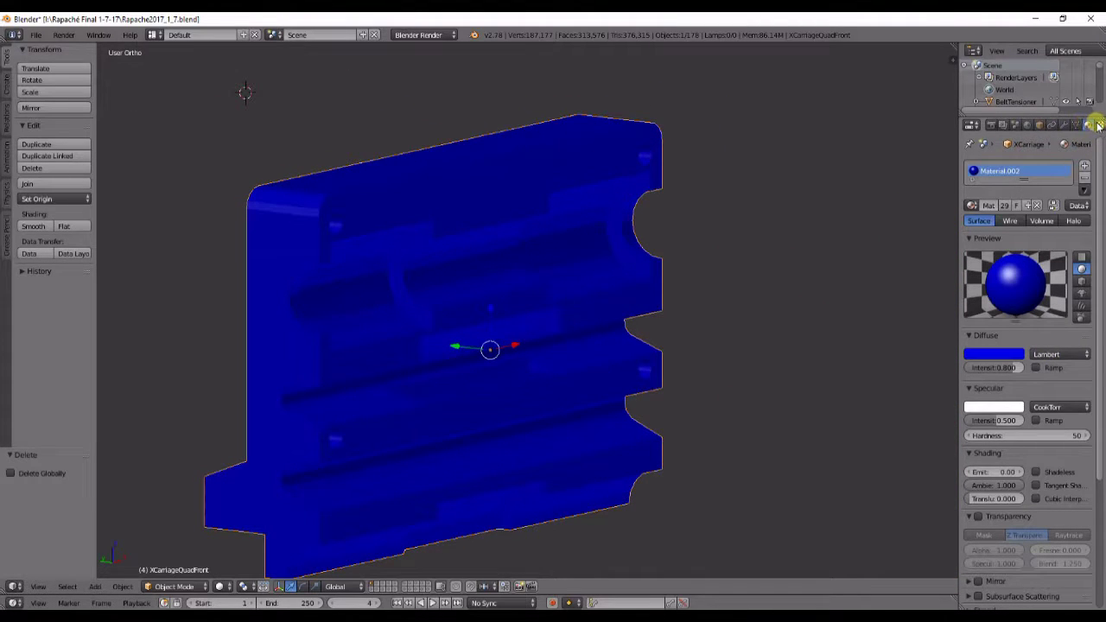
Preview the blue carriage half with its Mirror modifier also applied across Y, and switch the Y axis back off.
{"action": "left_click", "coordinate": [1065, 125]}
{"action": "left_click", "coordinate": [972, 250]}
{"action": "middle_click_drag", "start_coordinate": [674, 350], "coordinate": [580, 326]}
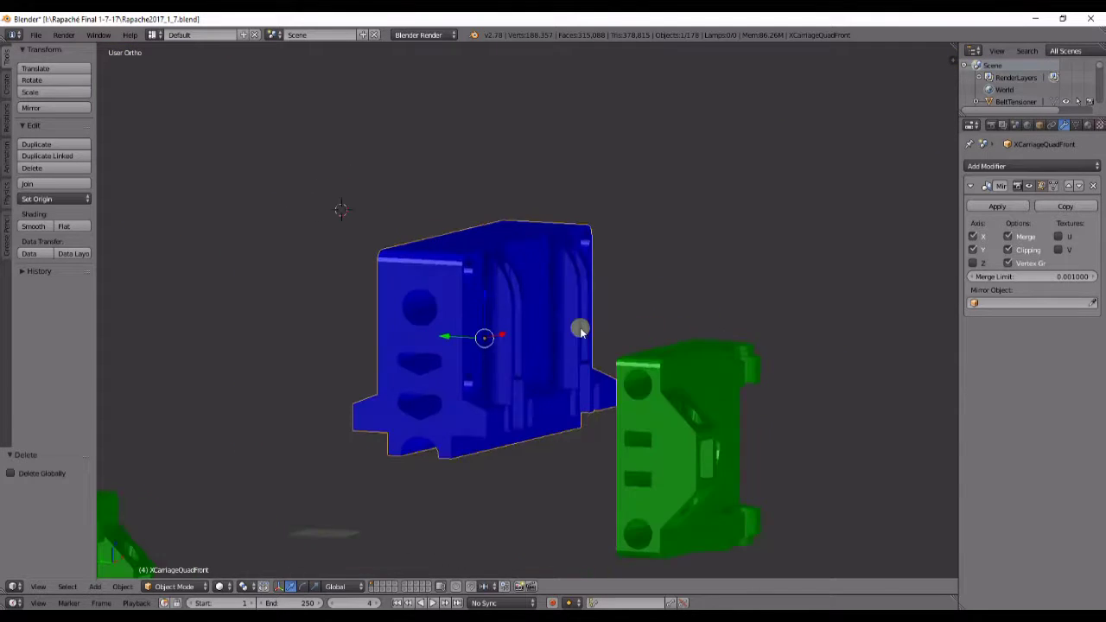
{"action": "left_click", "coordinate": [979, 255]}
Examine the blue carriage half's inner face, including its bearing seats, rod groove, belt channels and lower edge, from both ends and the front.
{"action": "middle_click_drag", "start_coordinate": [881, 291], "coordinate": [622, 363]}
{"action": "scroll", "coordinate": [637, 400], "scroll_direction": "up", "scroll_amount": 4}
{"action": "middle_click_drag", "start_coordinate": [696, 422], "coordinate": [595, 398]}
{"action": "scroll", "coordinate": [389, 354], "scroll_direction": "up", "scroll_amount": 2}
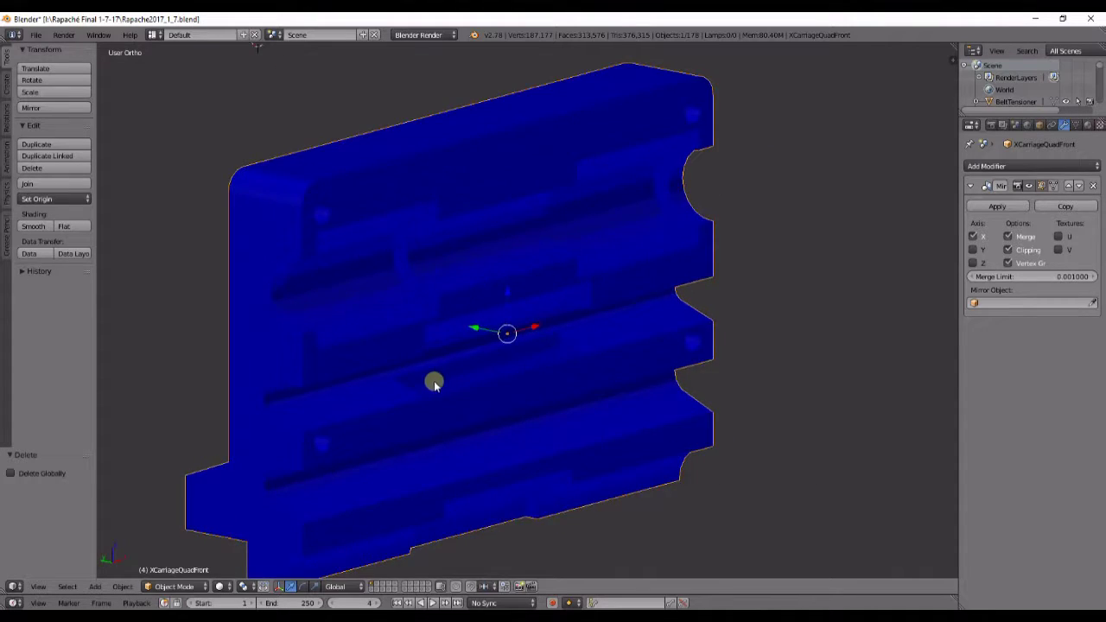
{"action": "middle_click_drag", "start_coordinate": [434, 383], "coordinate": [390, 357]}
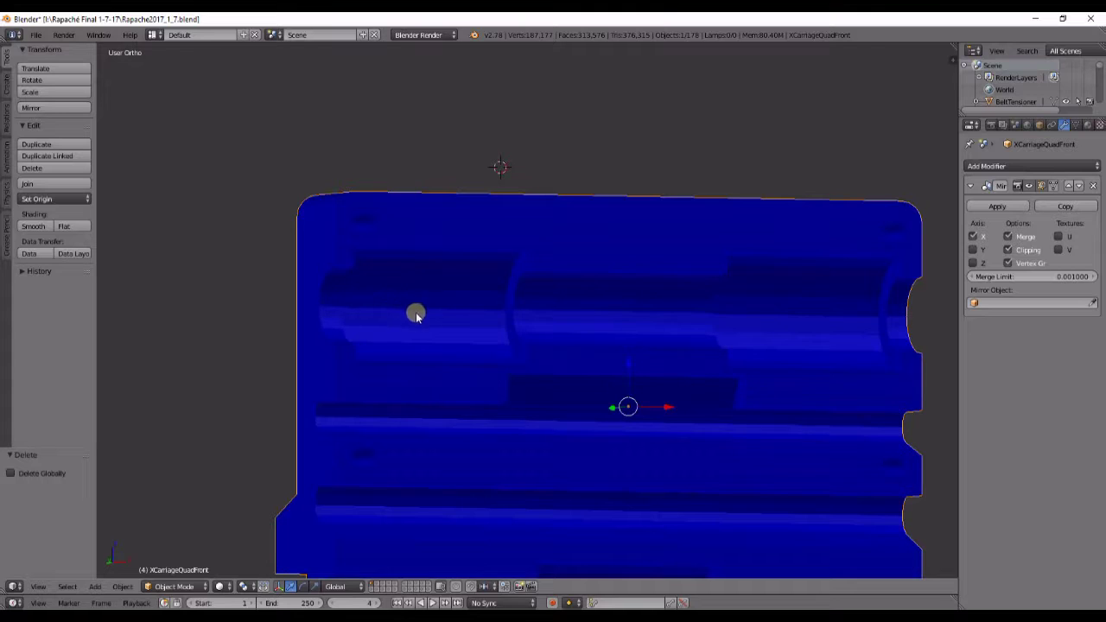
{"action": "middle_click_drag", "start_coordinate": [476, 329], "coordinate": [380, 357]}
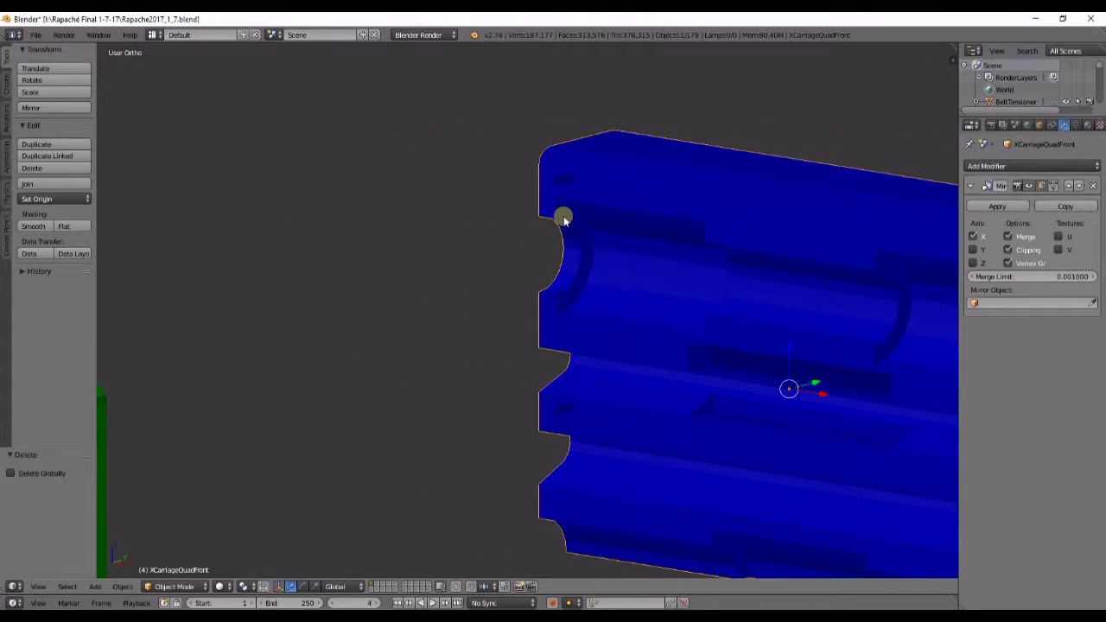
{"action": "mouse_move", "coordinate": [566, 321]}
{"action": "middle_mouse_down"}
{"action": "mouse_move", "coordinate": [539, 256]}
{"action": "mouse_move", "coordinate": [475, 299]}
{"action": "mouse_move", "coordinate": [576, 303]}
{"action": "middle_mouse_up"}
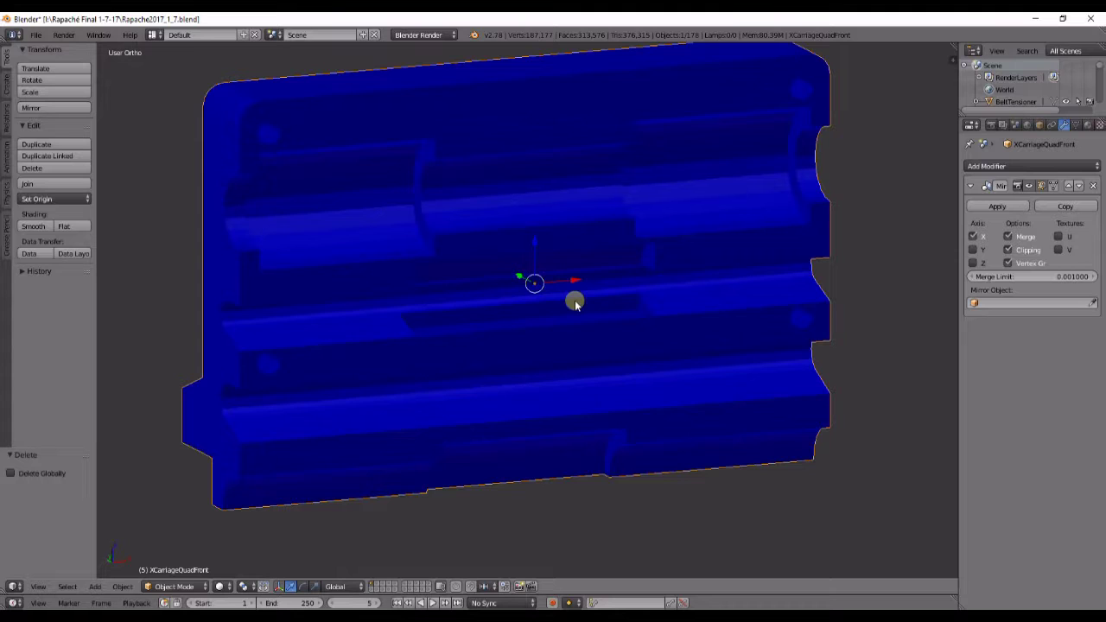
{"action": "middle_click_drag", "start_coordinate": [584, 292], "coordinate": [625, 368]}
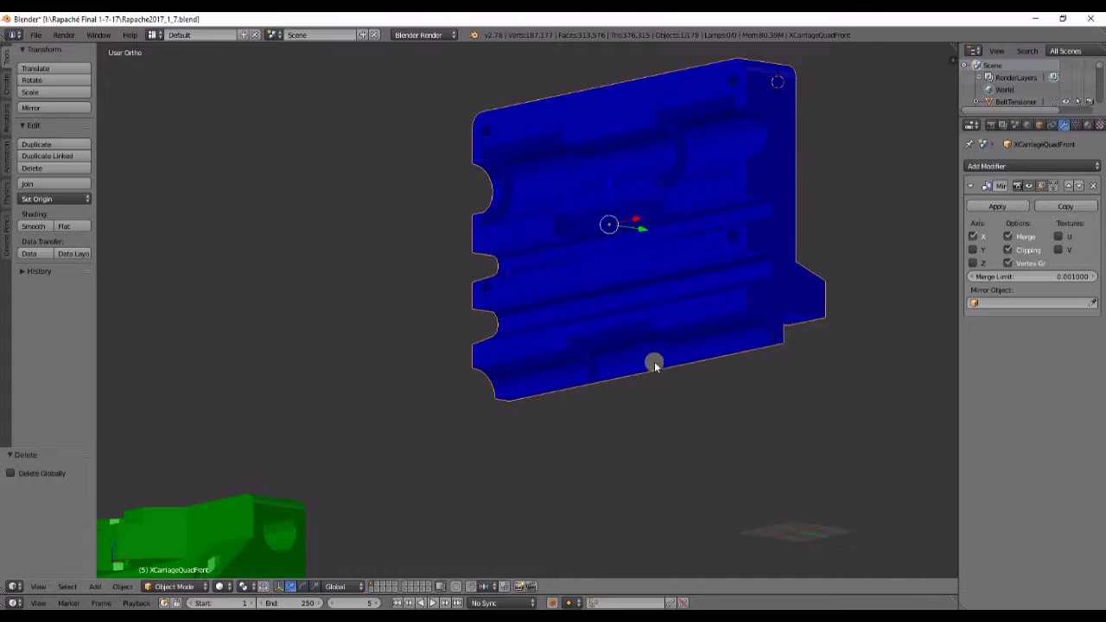
{"action": "middle_click_drag", "start_coordinate": [644, 350], "coordinate": [573, 403]}
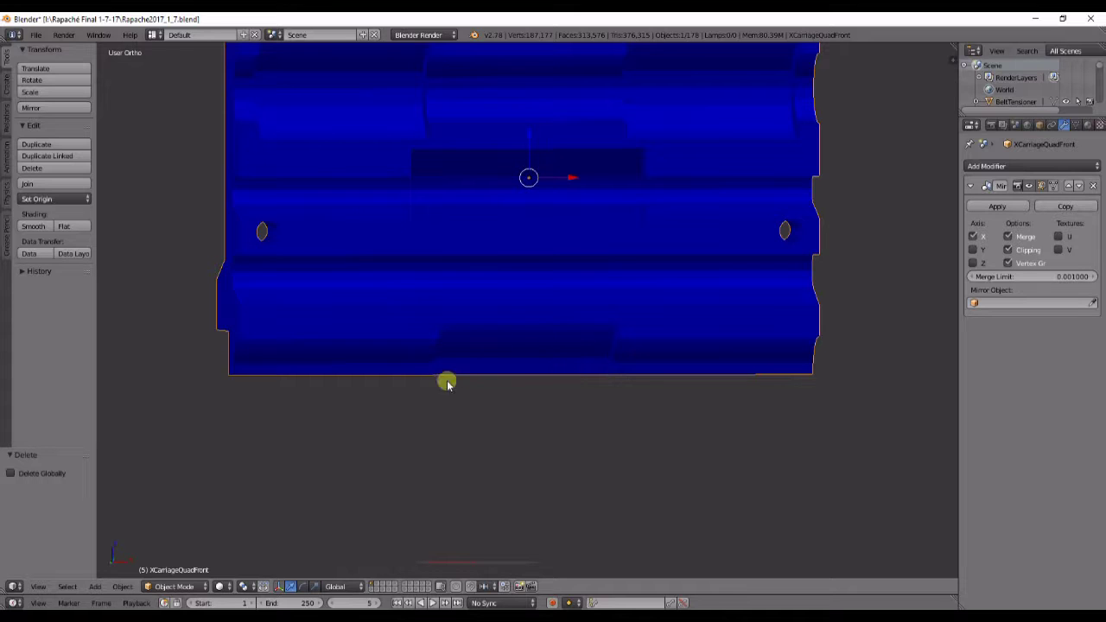
{"action": "middle_click_drag", "start_coordinate": [476, 353], "coordinate": [444, 353]}
{"action": "scroll", "coordinate": [499, 413], "scroll_direction": "up", "scroll_amount": 3}
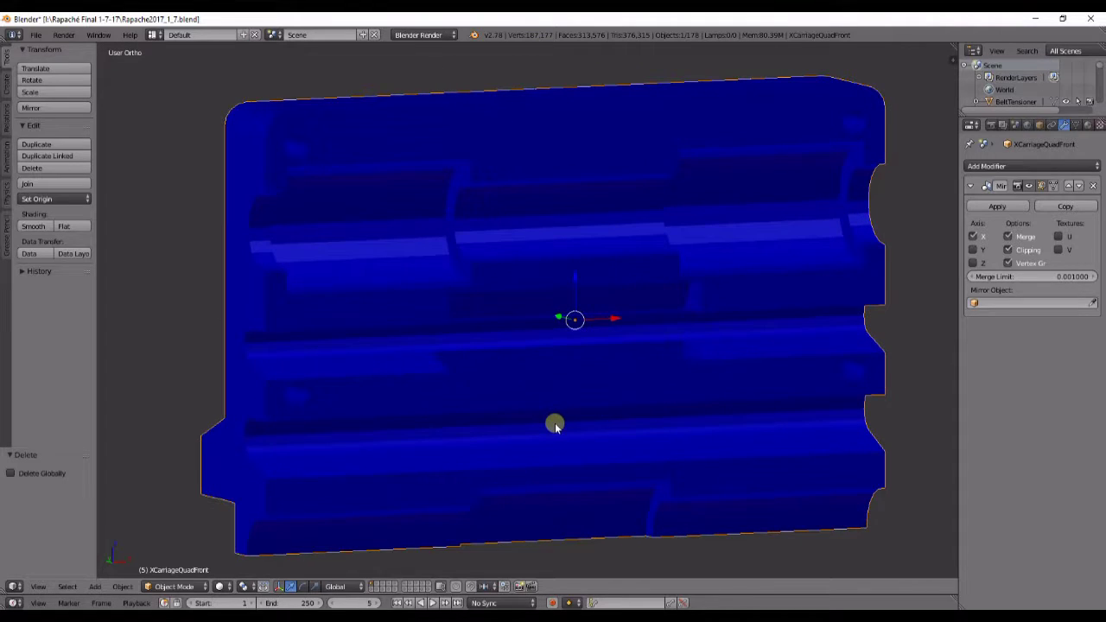
{"action": "middle_click_drag", "start_coordinate": [474, 421], "coordinate": [489, 403]}
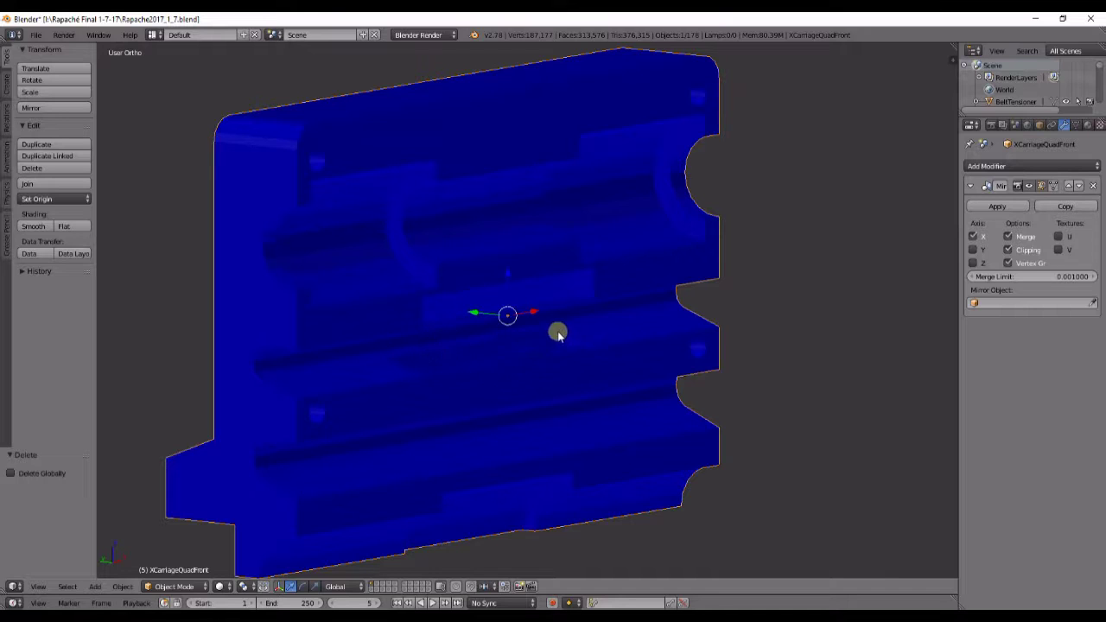
Undo the deletion of the black rods and green belt tensioners around the blue carriage half.
{"action": "key", "text": "ctrl+z"}
{"action": "scroll", "coordinate": [507, 420], "scroll_direction": "down", "scroll_amount": 5}
{"action": "scroll", "coordinate": [503, 452], "scroll_direction": "up", "scroll_amount": 5}
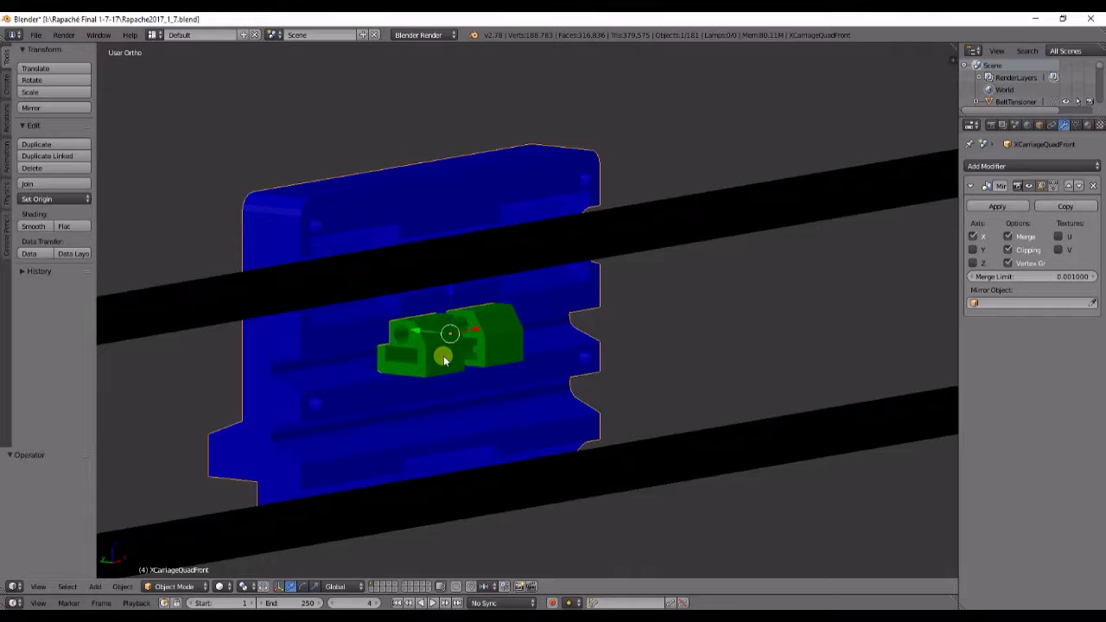
Select the right-hand green belt tensioner, examine its stepped profile in front wireframe view, and return to solid shading.
{"action": "middle_click_drag", "start_coordinate": [440, 354], "coordinate": [483, 360]}
{"action": "scroll", "coordinate": [513, 427], "scroll_direction": "up", "scroll_amount": 3}
{"action": "mouse_move", "coordinate": [482, 426]}
{"action": "middle_mouse_down"}
{"action": "mouse_move", "coordinate": [365, 418]}
{"action": "mouse_move", "coordinate": [429, 425]}
{"action": "mouse_move", "coordinate": [528, 403]}
{"action": "middle_mouse_up"}
{"action": "key", "text": "KP_1"}
{"action": "key", "text": "z"}
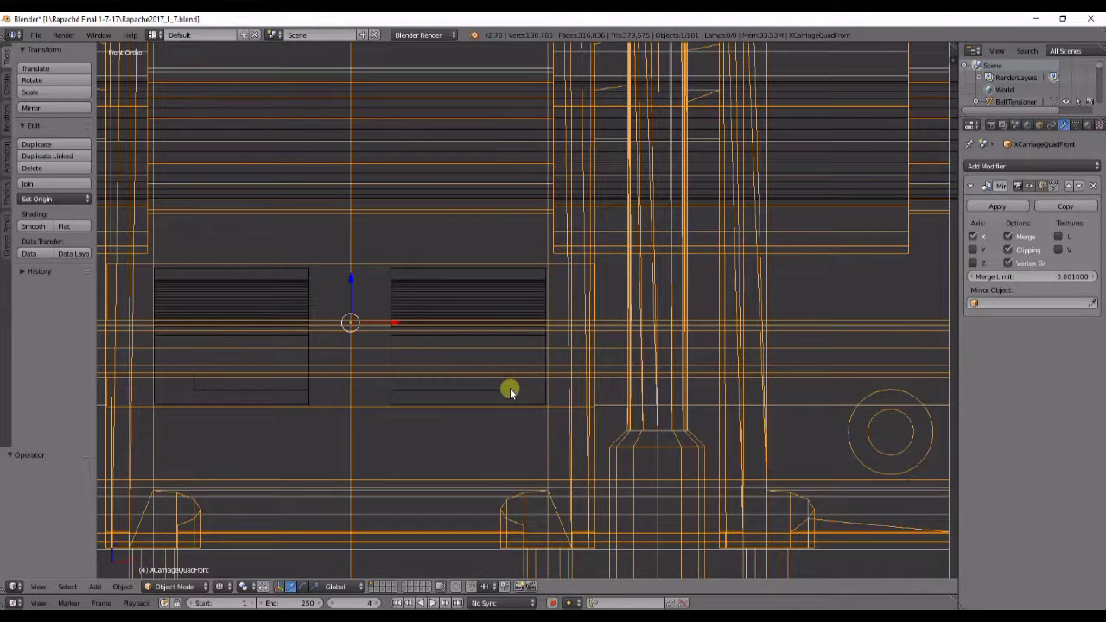
{"action": "right_click", "coordinate": [510, 391]}
{"action": "scroll", "coordinate": [526, 420], "scroll_direction": "up", "scroll_amount": 2}
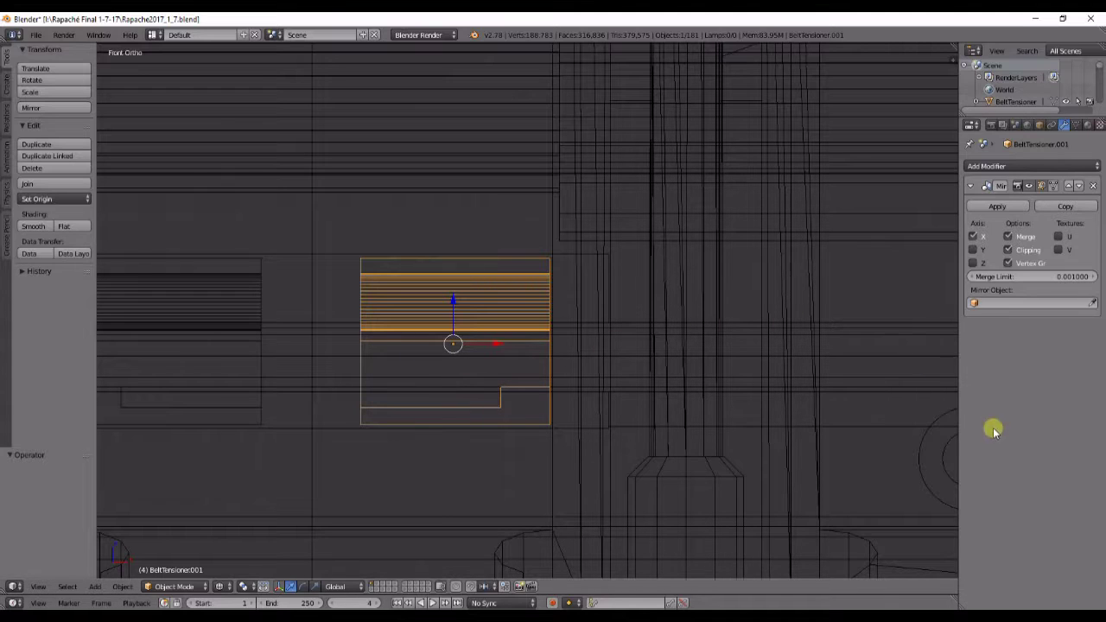
{"action": "key", "text": "z"}
Examine the belt's path from the carriage's tensioners to the idler end and the motor end.
{"action": "middle_click_drag", "start_coordinate": [683, 420], "coordinate": [538, 324]}
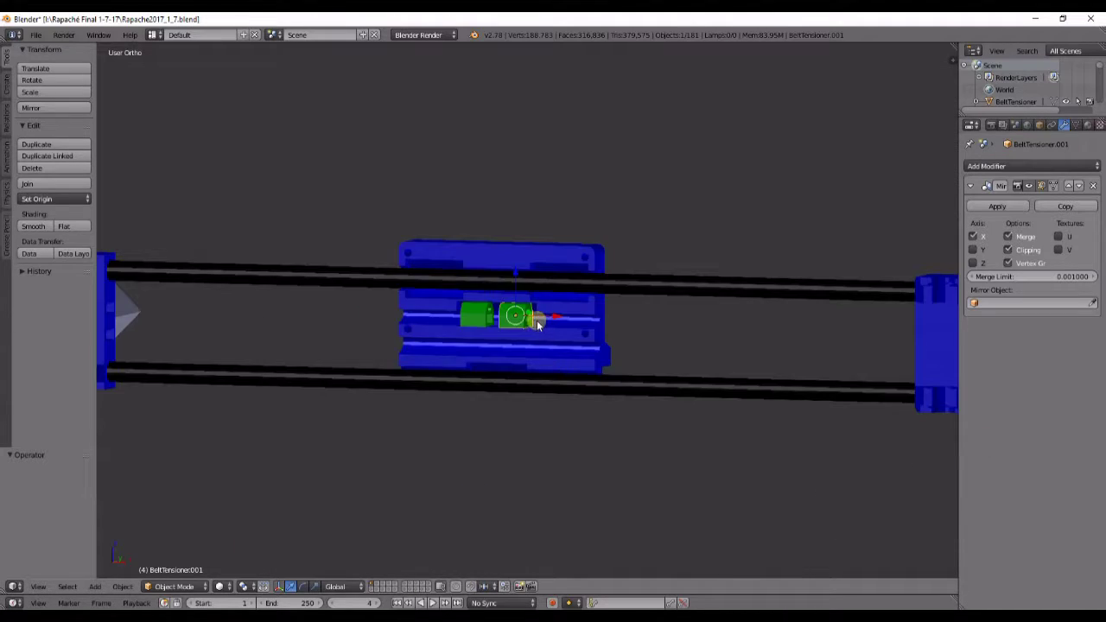
{"action": "middle_click_drag", "start_coordinate": [894, 434], "coordinate": [772, 342]}
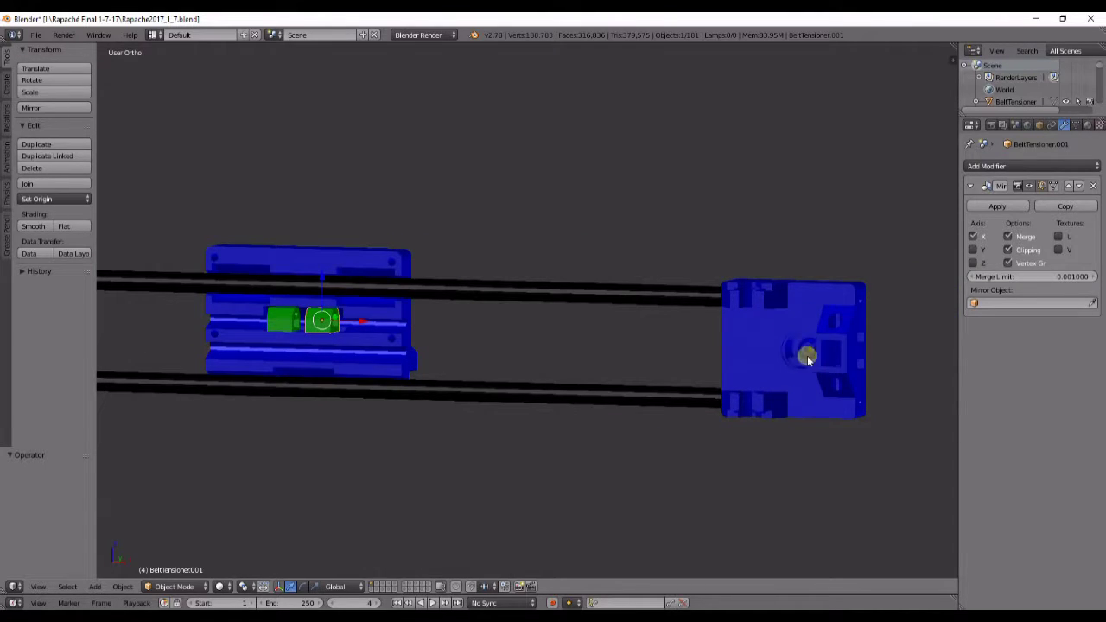
{"action": "middle_click_drag", "start_coordinate": [281, 381], "coordinate": [467, 408], "text": "shift"}
{"action": "scroll", "coordinate": [420, 400], "scroll_direction": "down", "scroll_amount": 2}
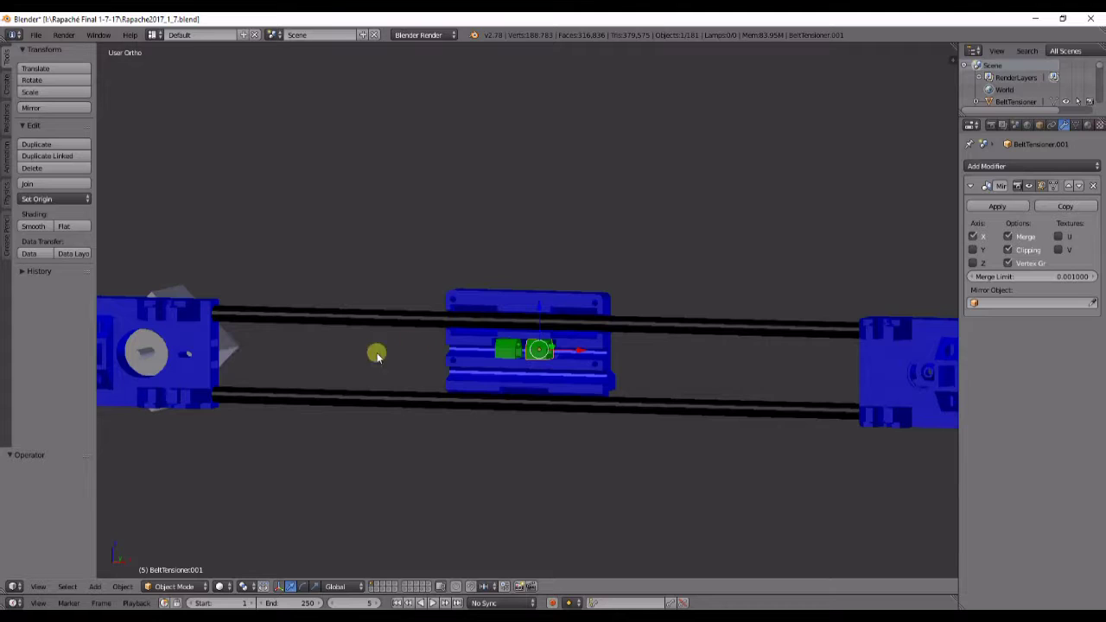
{"action": "scroll", "coordinate": [467, 383], "scroll_direction": "up", "scroll_amount": 4}
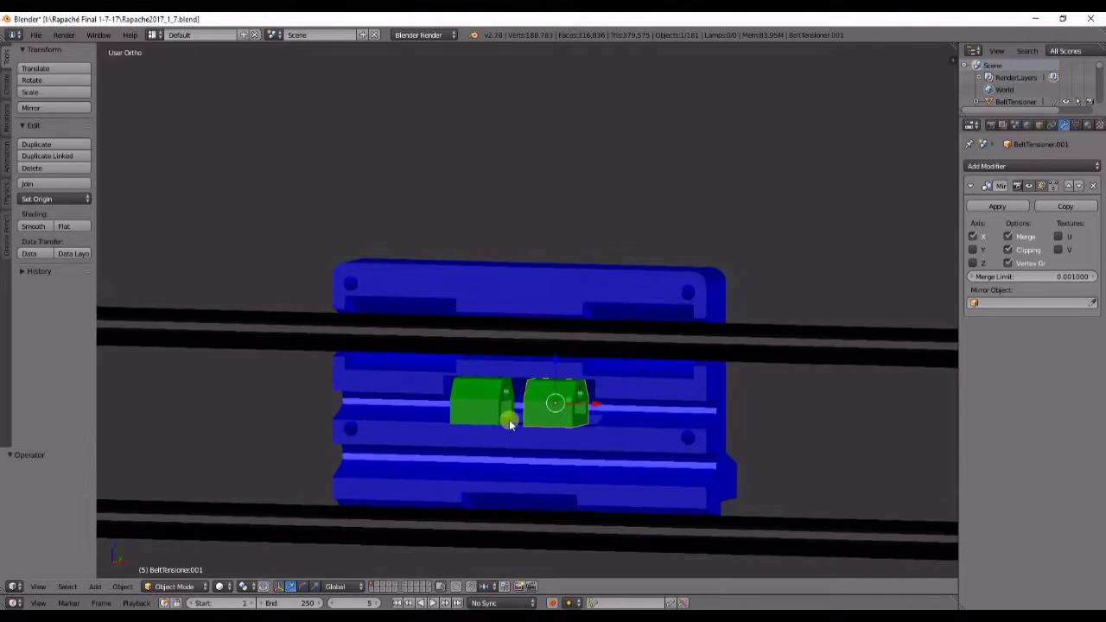
Select the left-hand green belt tensioner, examine its profile in front wireframe view, and return to solid shading.
{"action": "right_click", "coordinate": [481, 413]}
{"action": "key", "text": "KP_1"}
{"action": "scroll", "coordinate": [469, 459], "scroll_direction": "up", "scroll_amount": 2}
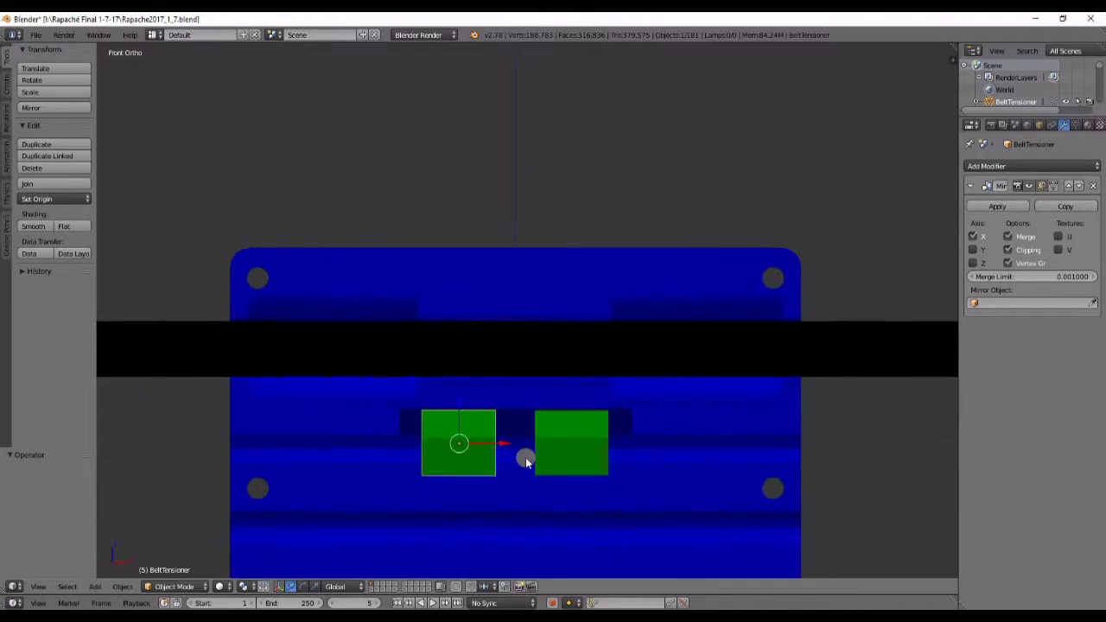
{"action": "key", "text": "z"}
{"action": "scroll", "coordinate": [498, 450], "scroll_direction": "up", "scroll_amount": 2}
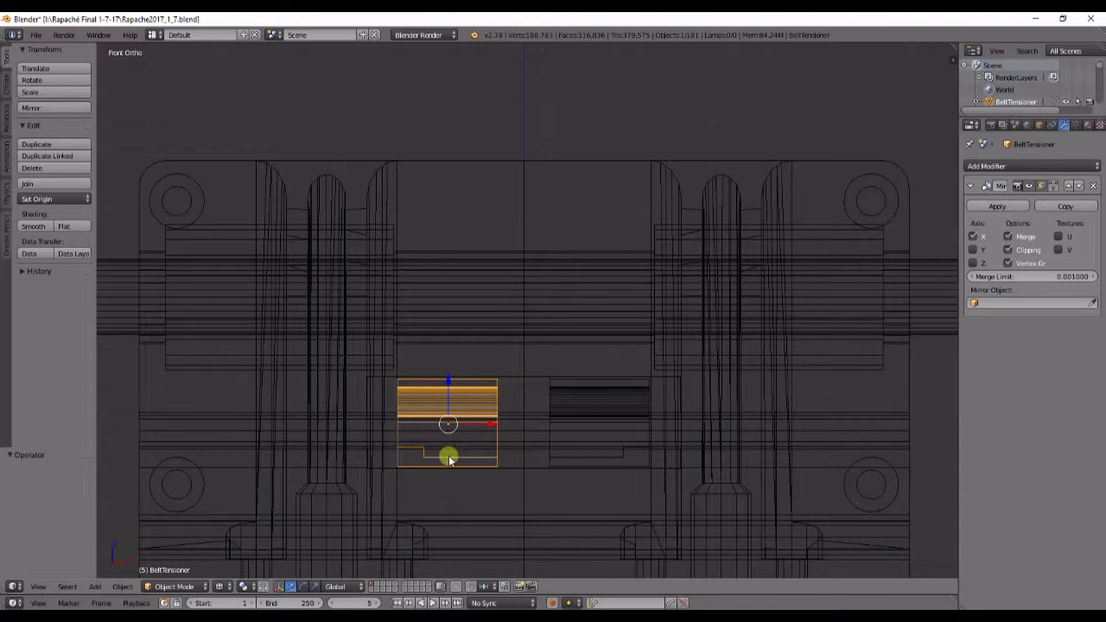
{"action": "key", "text": "z"}
Select the blue carriage half behind the green belt tensioners and enter Edit Mode on it.
{"action": "middle_click_drag", "start_coordinate": [474, 461], "coordinate": [452, 471]}
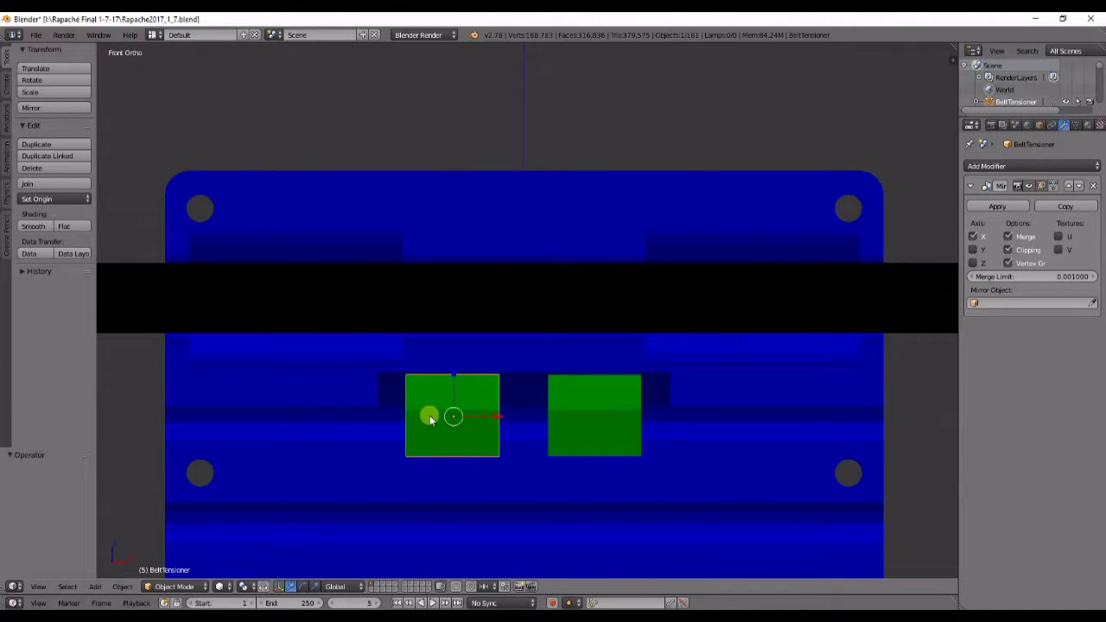
{"action": "middle_click_drag", "start_coordinate": [409, 419], "coordinate": [383, 389]}
{"action": "right_click", "coordinate": [594, 371]}
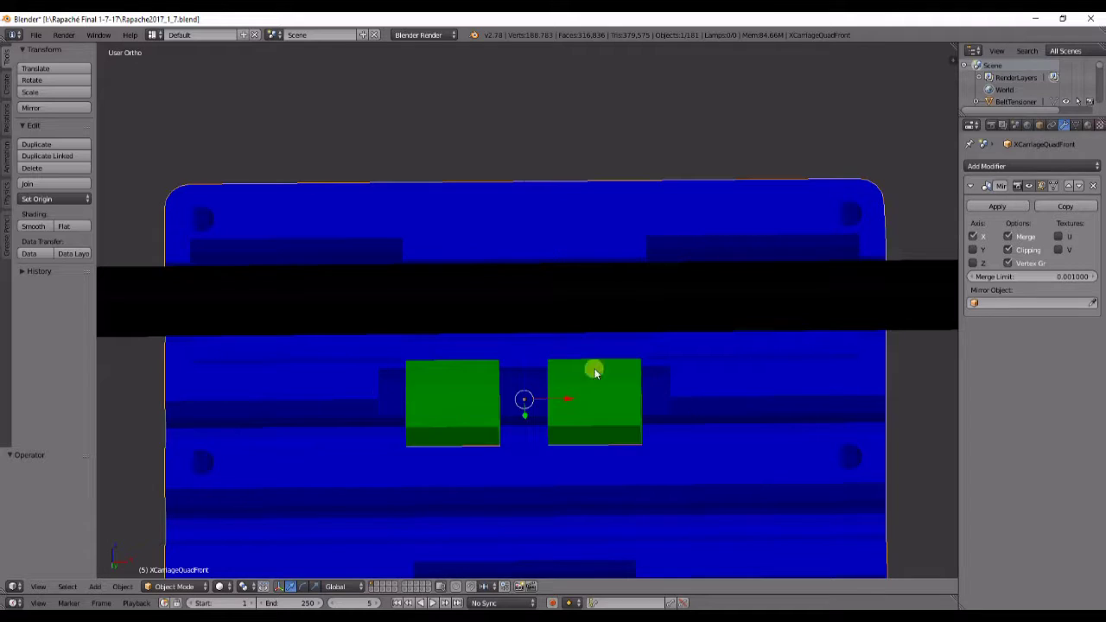
{"action": "key", "text": "Tab"}
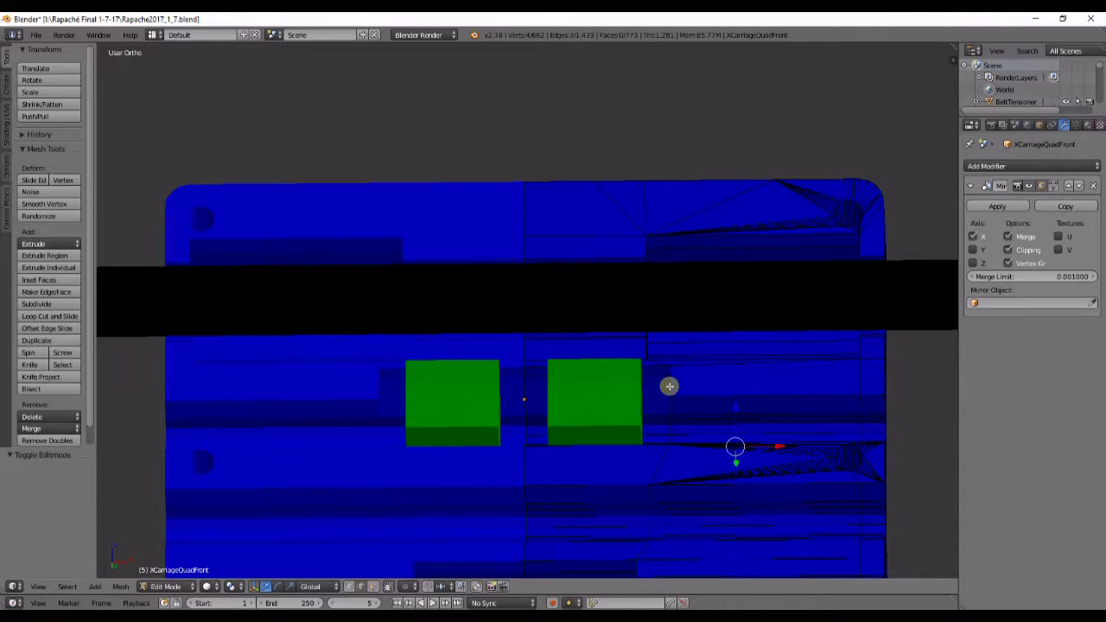
Examine how the two green belt tensioners sit in the carriage's central pocket, including the gap between them and their end openings.
{"action": "middle_click_drag", "start_coordinate": [680, 400], "coordinate": [669, 395]}
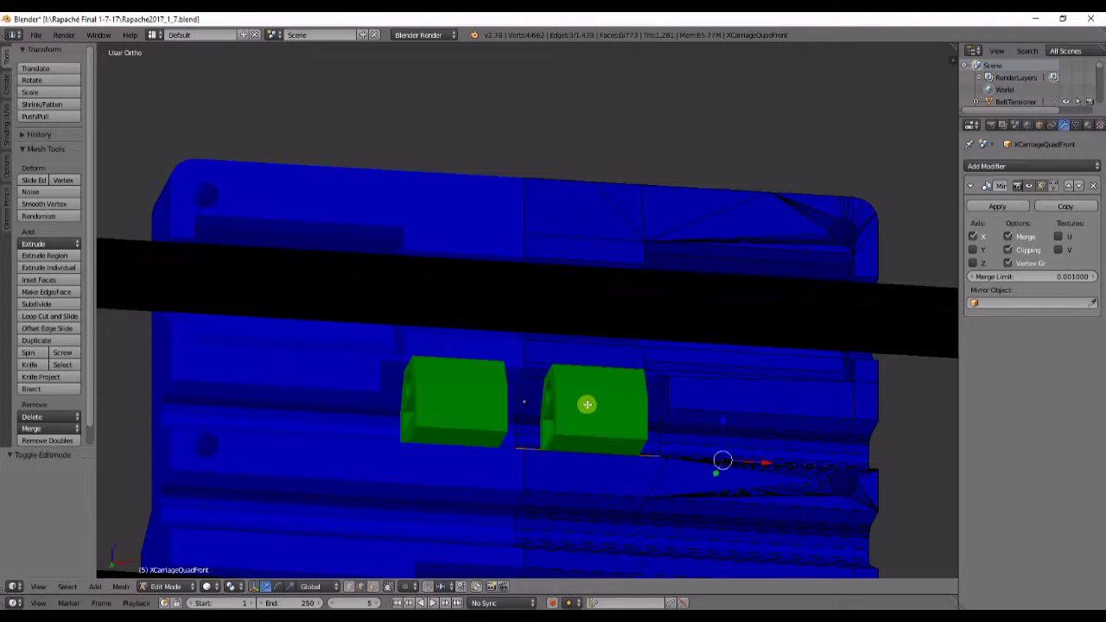
{"action": "middle_click_drag", "start_coordinate": [587, 405], "coordinate": [553, 378]}
{"action": "scroll", "coordinate": [553, 378], "scroll_direction": "up", "scroll_amount": 2}
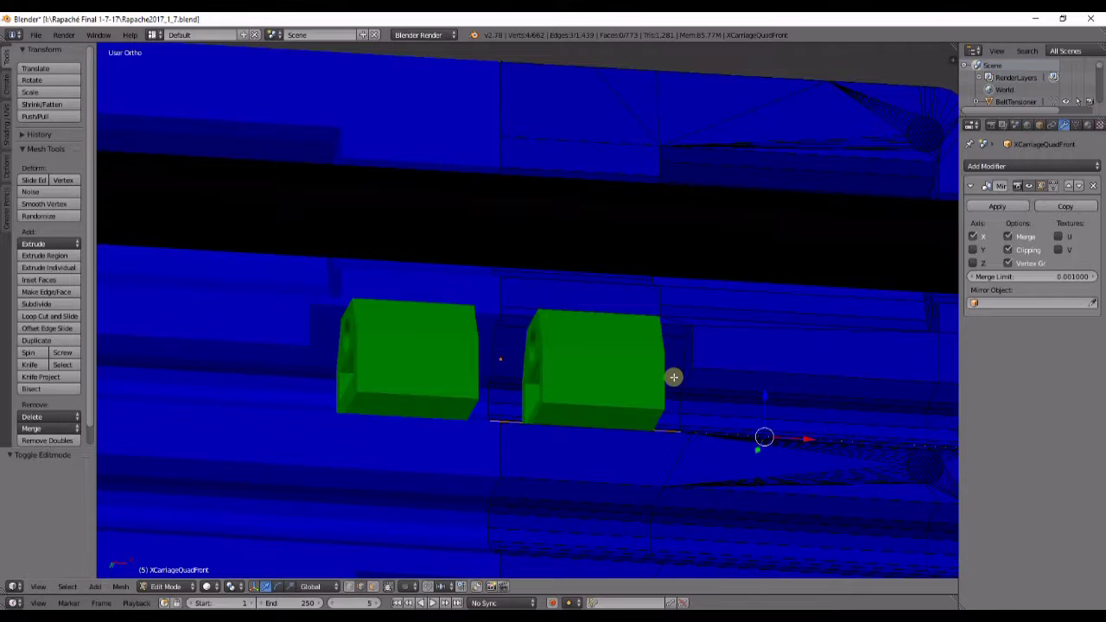
{"action": "middle_click_drag", "start_coordinate": [674, 377], "coordinate": [665, 383]}
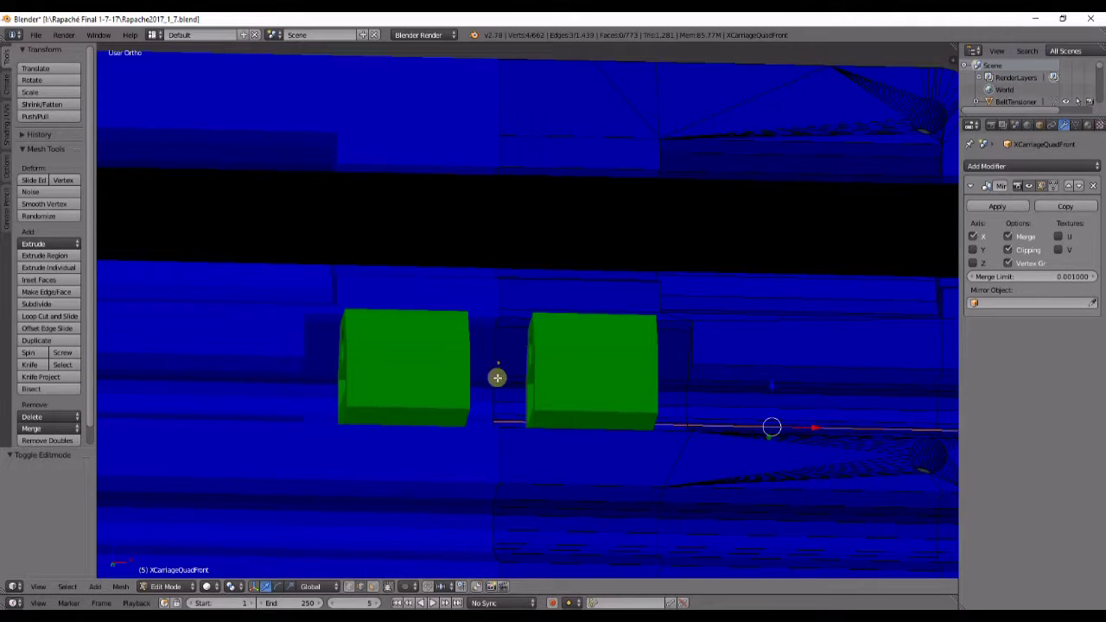
{"action": "scroll", "coordinate": [518, 395], "scroll_direction": "down", "scroll_amount": 1}
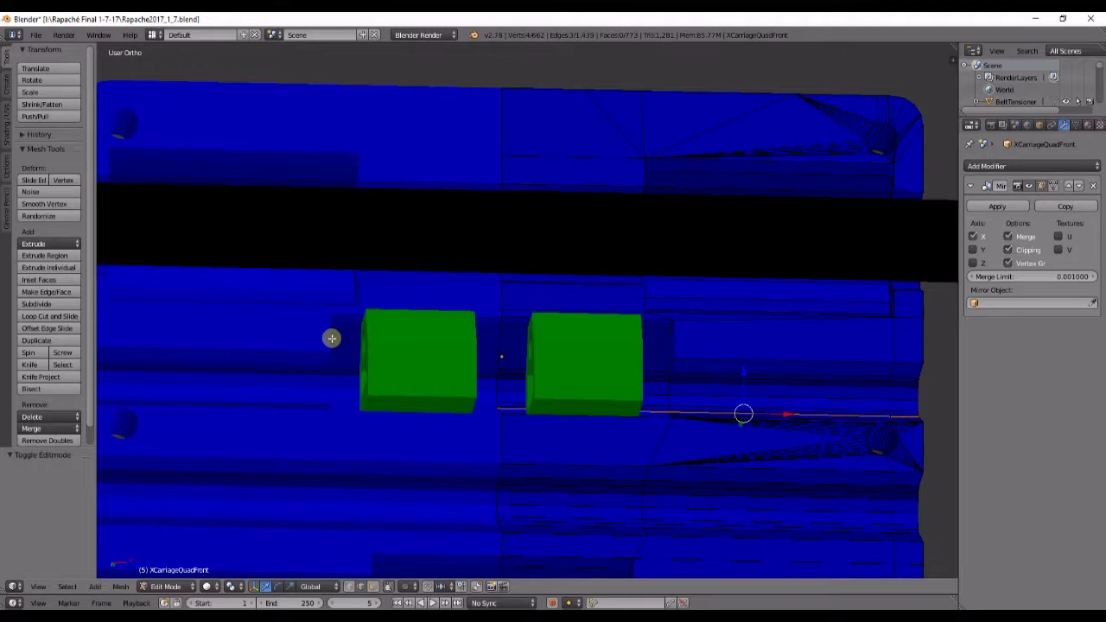
{"action": "middle_click_drag", "start_coordinate": [332, 338], "coordinate": [526, 365]}
{"action": "middle_click_drag", "start_coordinate": [334, 368], "coordinate": [402, 380]}
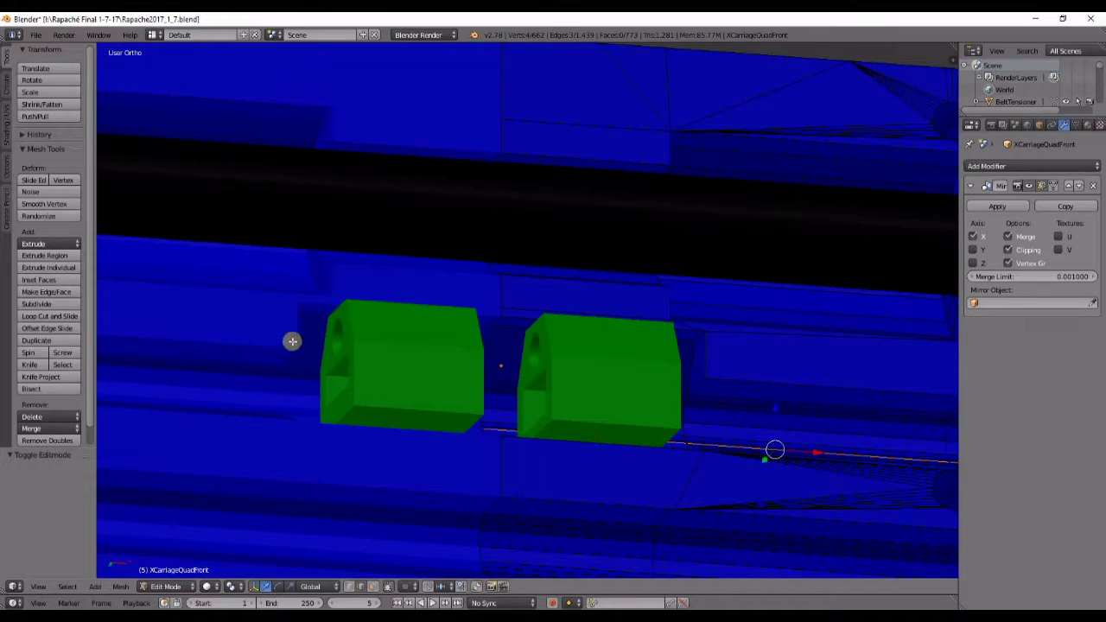
{"action": "scroll", "coordinate": [524, 388], "scroll_direction": "down", "scroll_amount": 1}
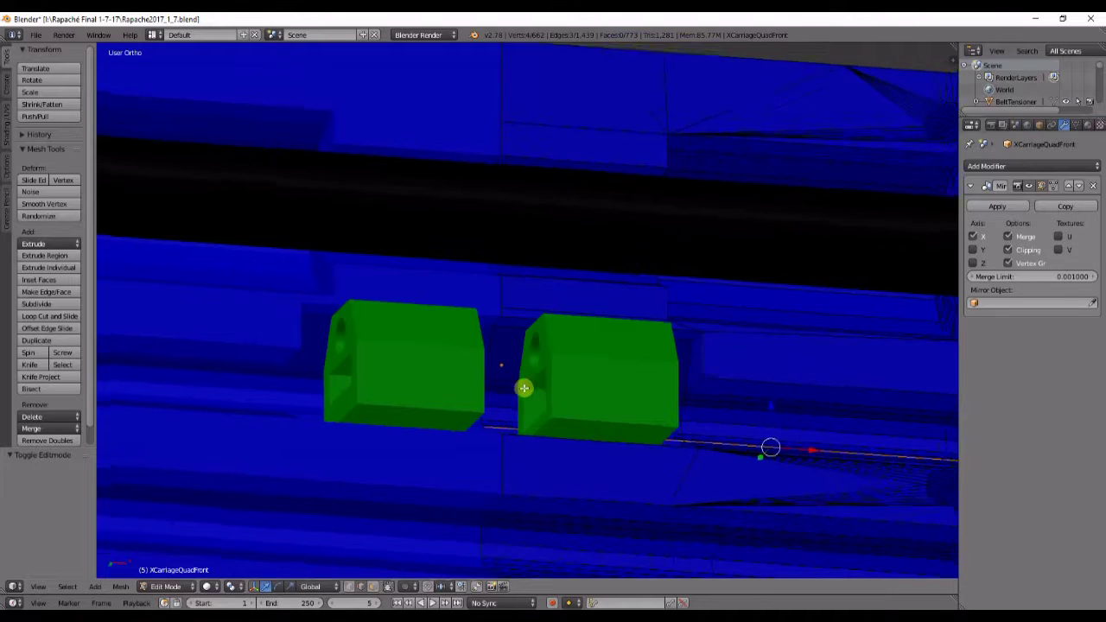
{"action": "scroll", "coordinate": [459, 385], "scroll_direction": "down", "scroll_amount": 2}
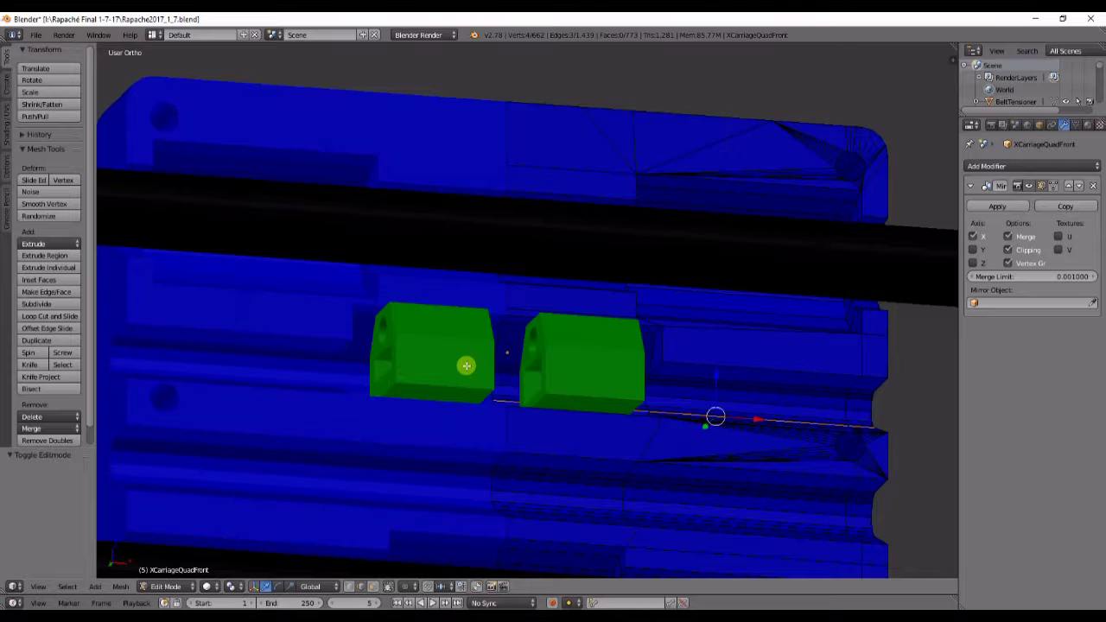
{"action": "scroll", "coordinate": [467, 384], "scroll_direction": "down", "scroll_amount": 2}
{"action": "middle_click_drag", "start_coordinate": [464, 388], "coordinate": [556, 357]}
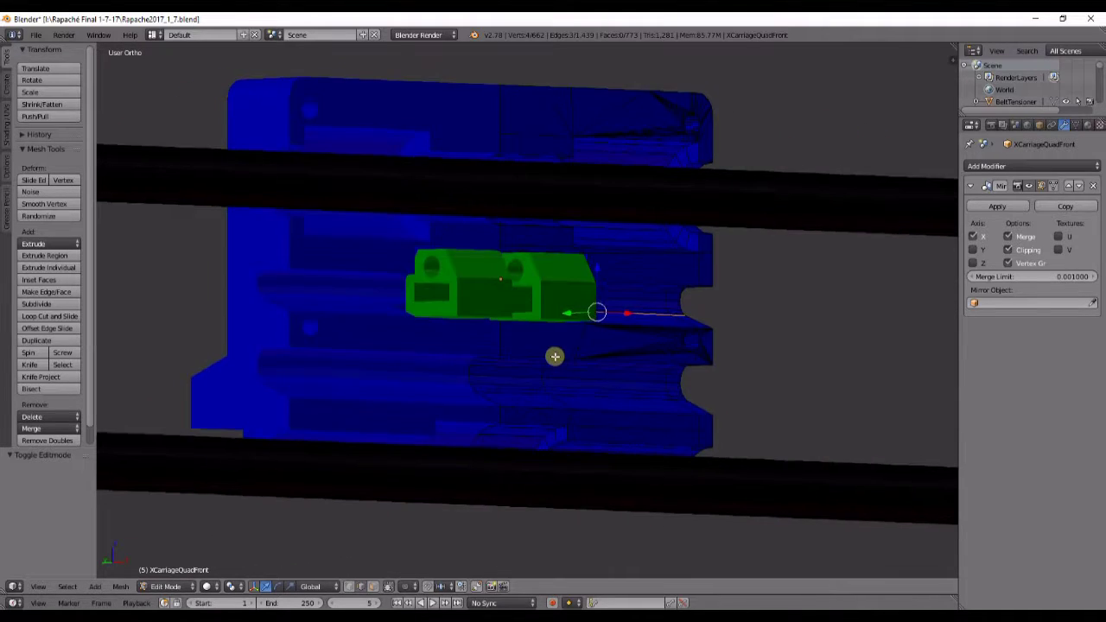
{"action": "scroll", "coordinate": [660, 335], "scroll_direction": "up", "scroll_amount": 2}
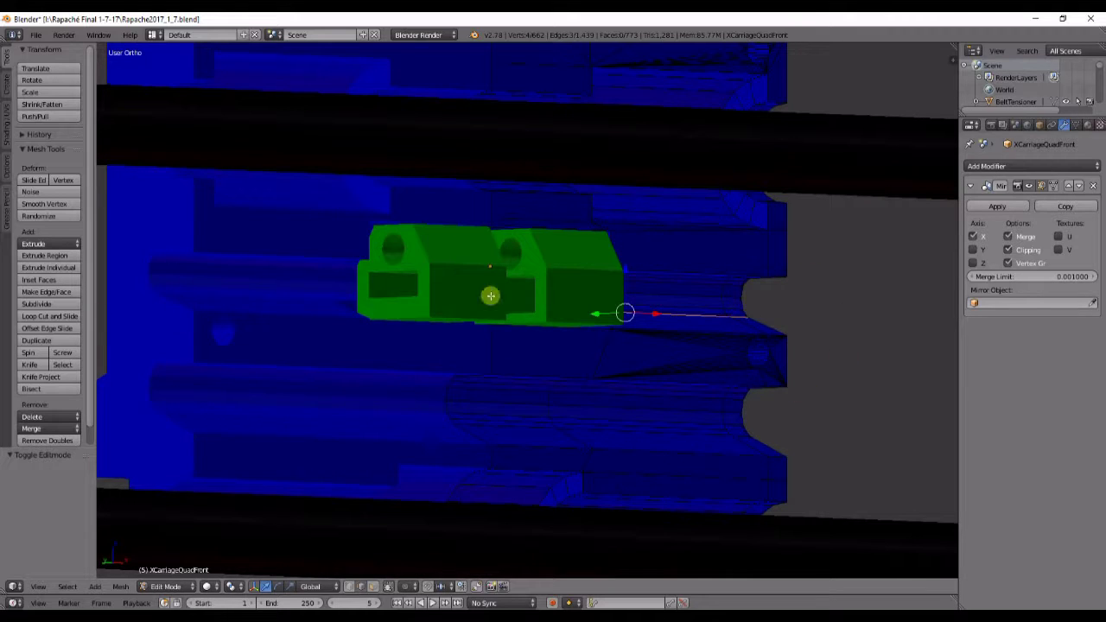
Leave Edit Mode on the blue carriage half and show it within the whole X-axis assembly.
{"action": "scroll", "coordinate": [604, 333], "scroll_direction": "down", "scroll_amount": 4}
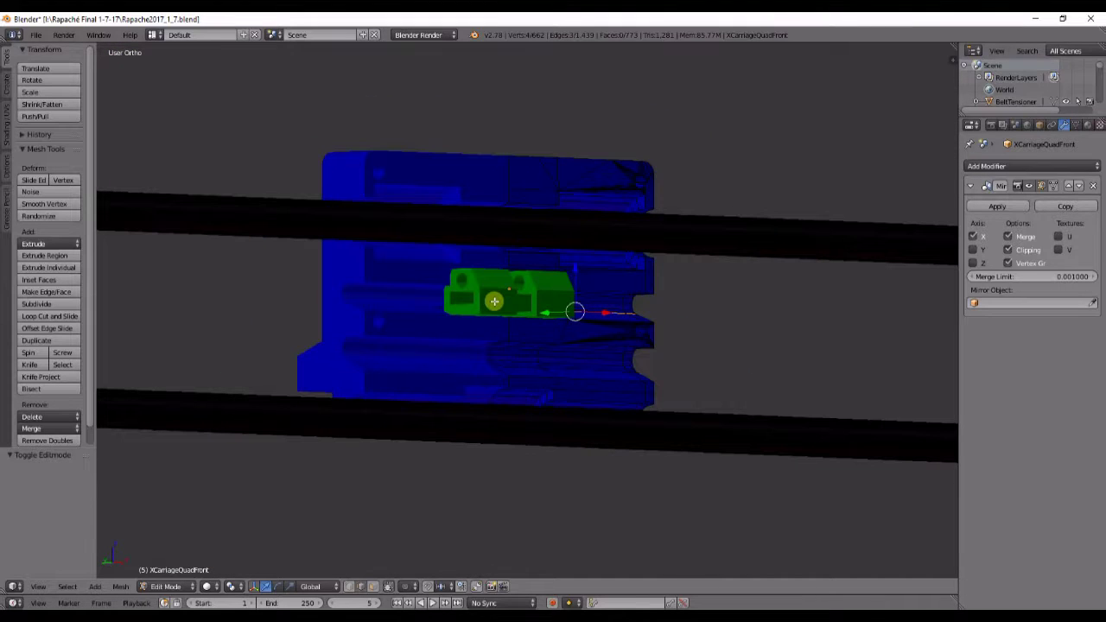
{"action": "scroll", "coordinate": [493, 307], "scroll_direction": "down", "scroll_amount": 2}
{"action": "middle_click_drag", "start_coordinate": [492, 311], "coordinate": [433, 368]}
{"action": "scroll", "coordinate": [432, 368], "scroll_direction": "down", "scroll_amount": 4}
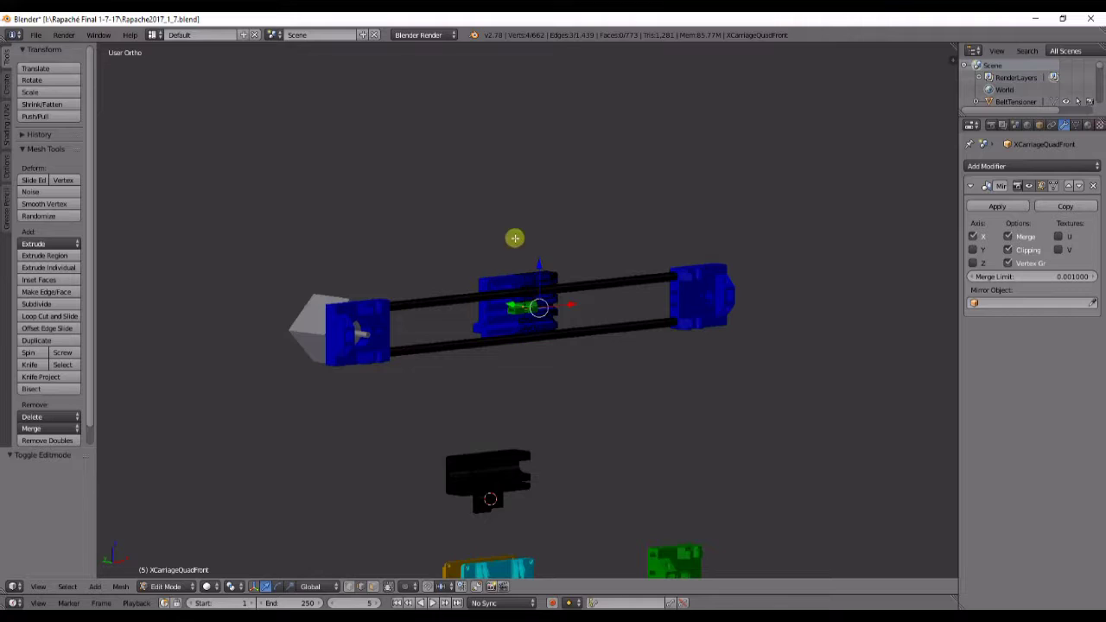
{"action": "scroll", "coordinate": [528, 407], "scroll_direction": "up", "scroll_amount": 3}
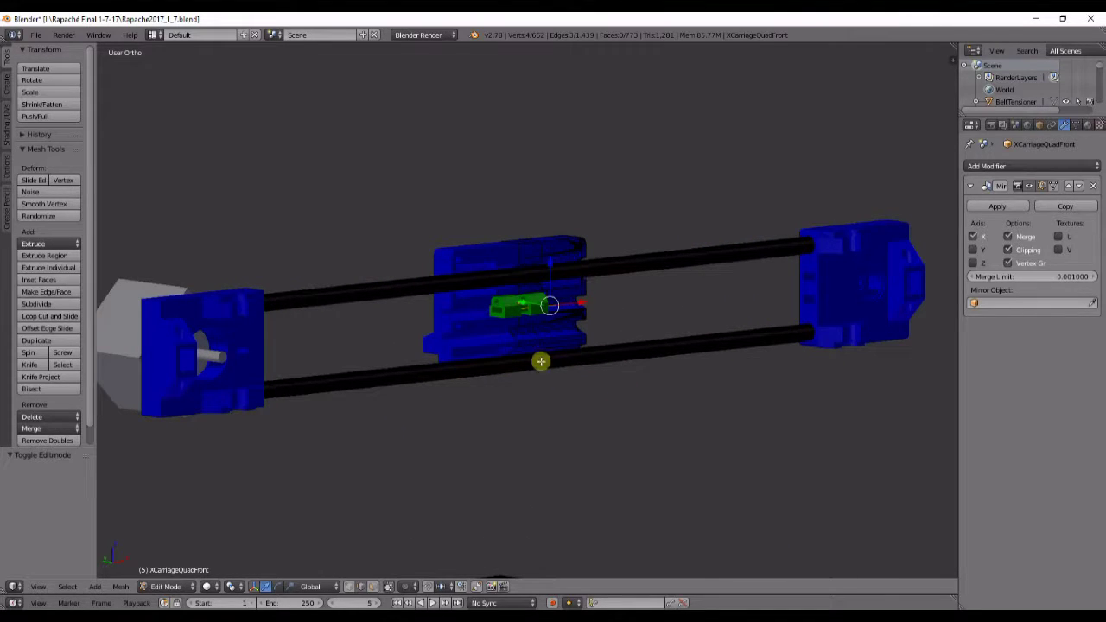
{"action": "key", "text": "Tab"}
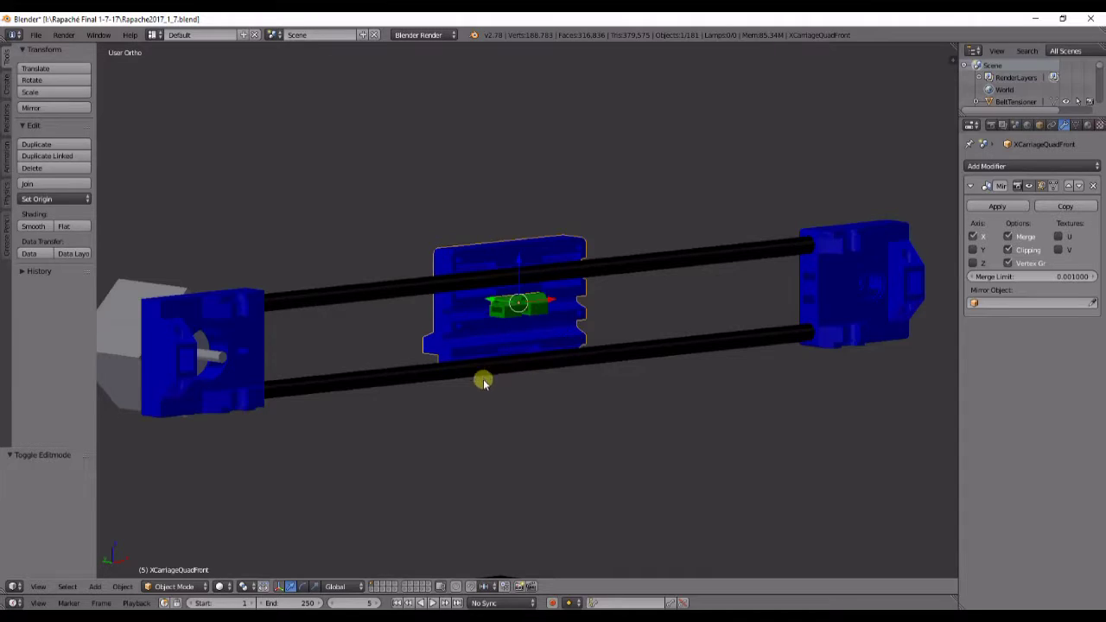
Examine the blue carriage half on both its tensioner side and its grooved outer face, including how it sits on the two rods.
{"action": "scroll", "coordinate": [481, 378], "scroll_direction": "up", "scroll_amount": 2}
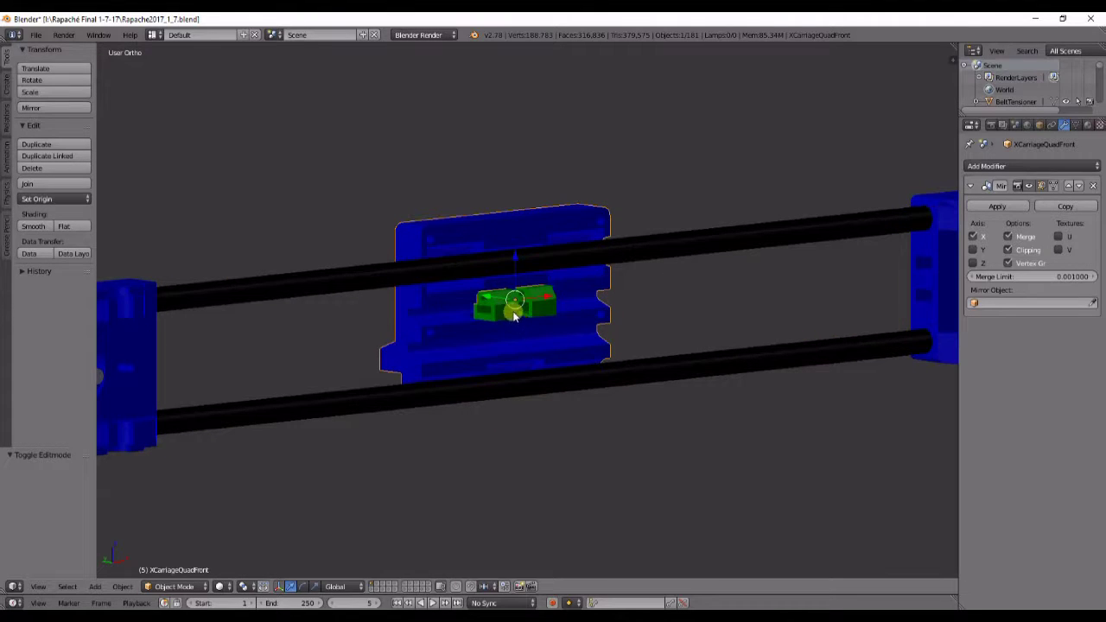
{"action": "middle_click_drag", "start_coordinate": [452, 265], "coordinate": [476, 312]}
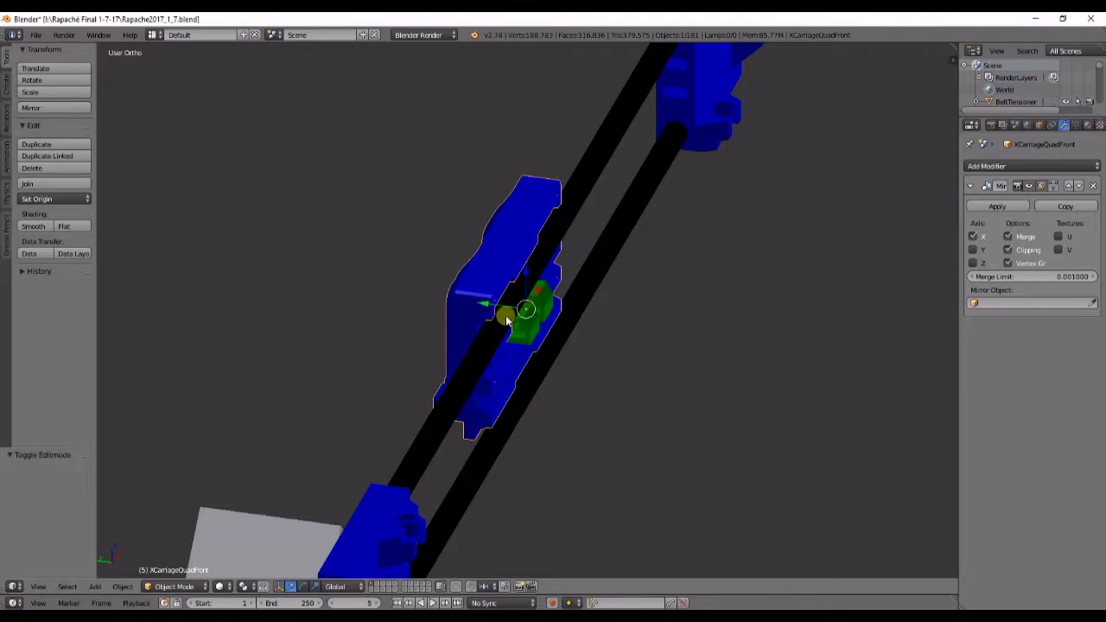
{"action": "middle_click_drag", "start_coordinate": [577, 426], "coordinate": [512, 314]}
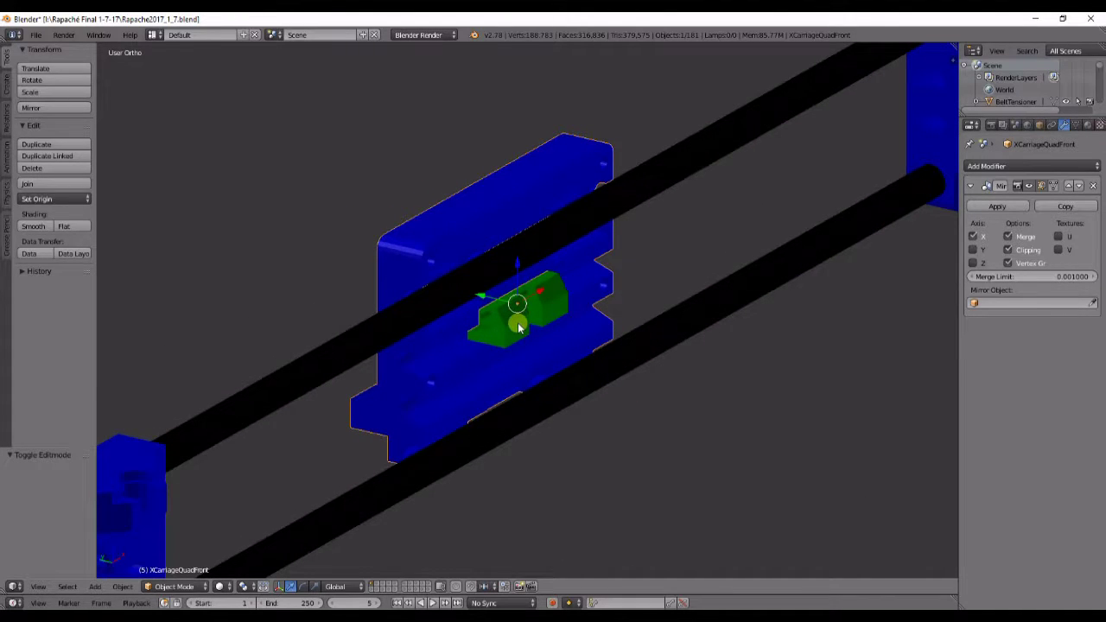
{"action": "middle_click_drag", "start_coordinate": [530, 383], "coordinate": [313, 407]}
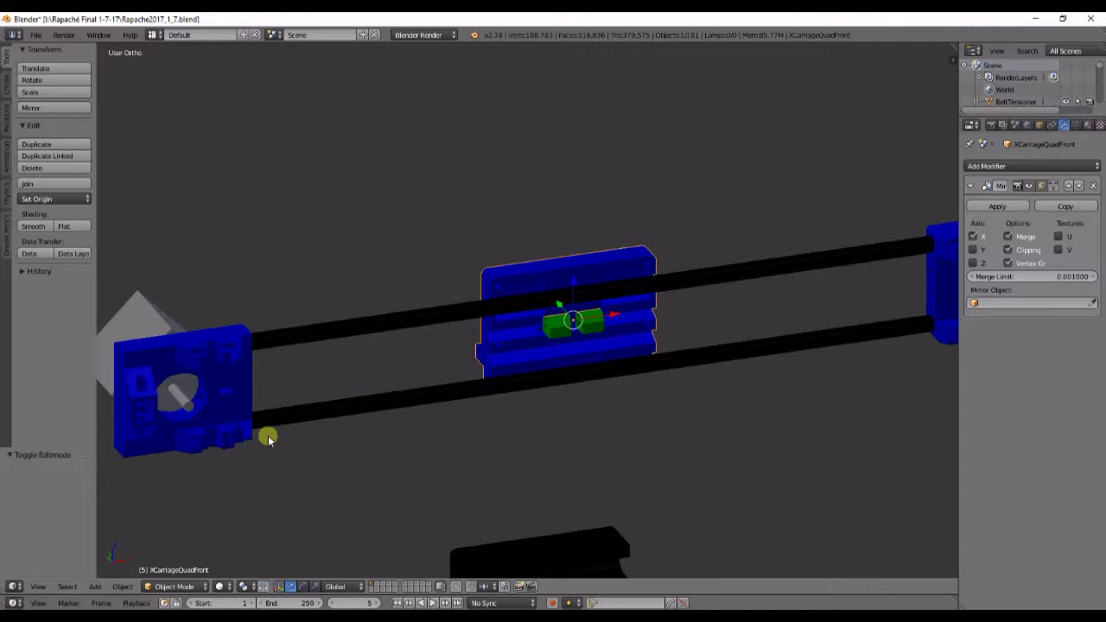
{"action": "middle_click_drag", "start_coordinate": [481, 378], "coordinate": [556, 385]}
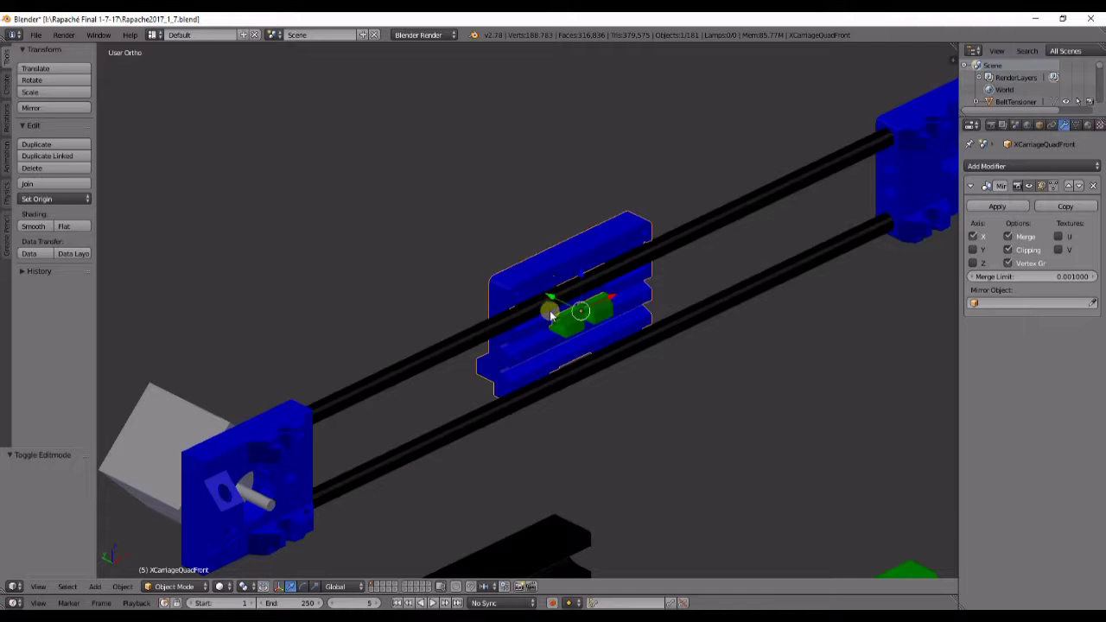
{"action": "scroll", "coordinate": [526, 382], "scroll_direction": "up", "scroll_amount": 3}
{"action": "middle_click_drag", "start_coordinate": [527, 382], "coordinate": [720, 395]}
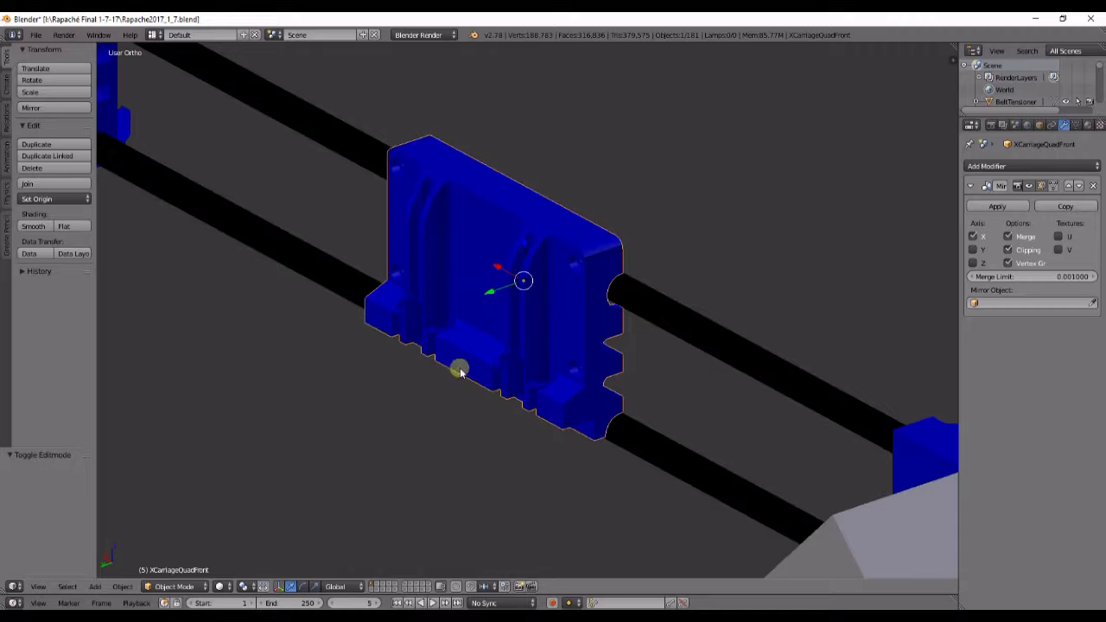
{"action": "scroll", "coordinate": [570, 419], "scroll_direction": "down", "scroll_amount": 3}
{"action": "middle_click_drag", "start_coordinate": [563, 420], "coordinate": [432, 444]}
{"action": "mouse_move", "coordinate": [539, 420]}
{"action": "middle_mouse_down"}
{"action": "mouse_move", "coordinate": [528, 446]}
{"action": "mouse_move", "coordinate": [531, 427]}
{"action": "middle_mouse_up"}
{"action": "scroll", "coordinate": [553, 422], "scroll_direction": "up", "scroll_amount": 2}
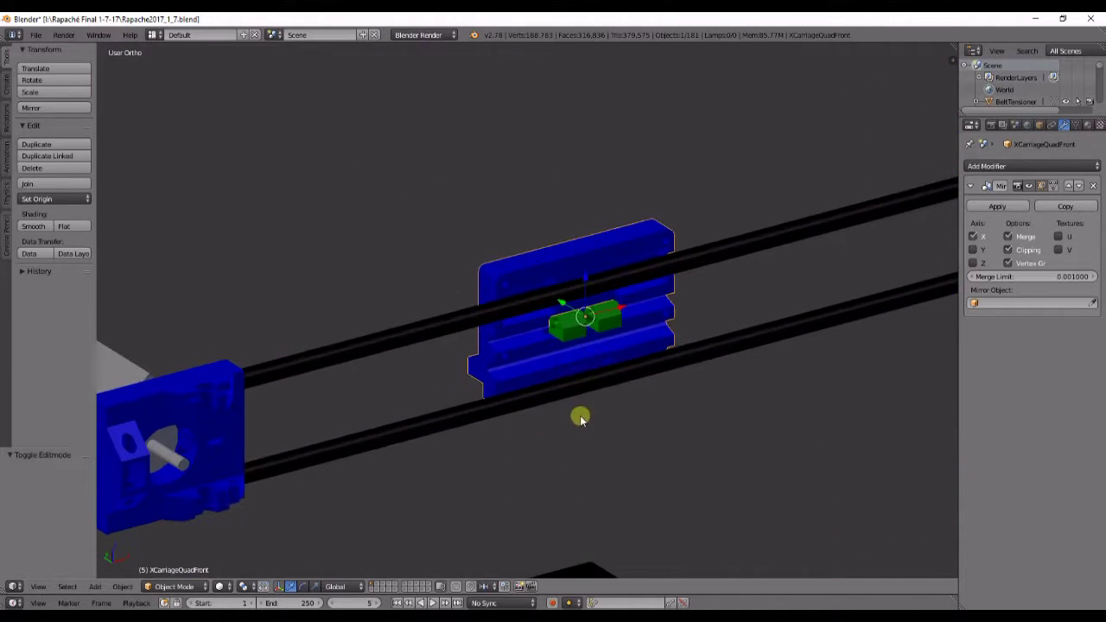
Examine the two green belt tensioners up close and their alignment with the motor end and the idler end.
{"action": "middle_click_drag", "start_coordinate": [597, 348], "coordinate": [517, 381]}
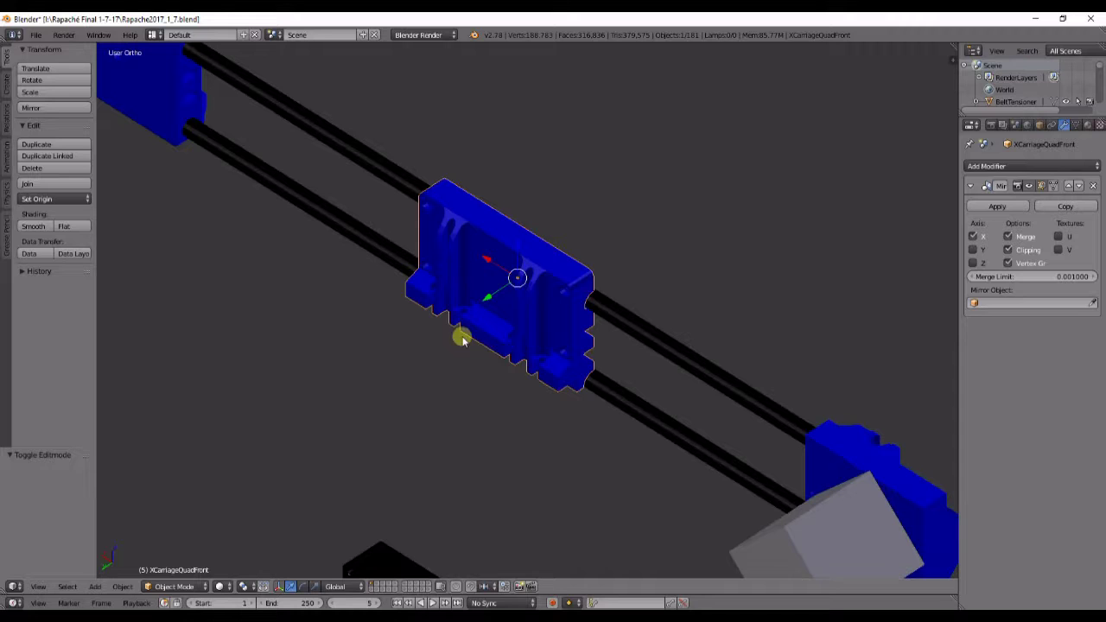
{"action": "middle_click_drag", "start_coordinate": [559, 398], "coordinate": [470, 392]}
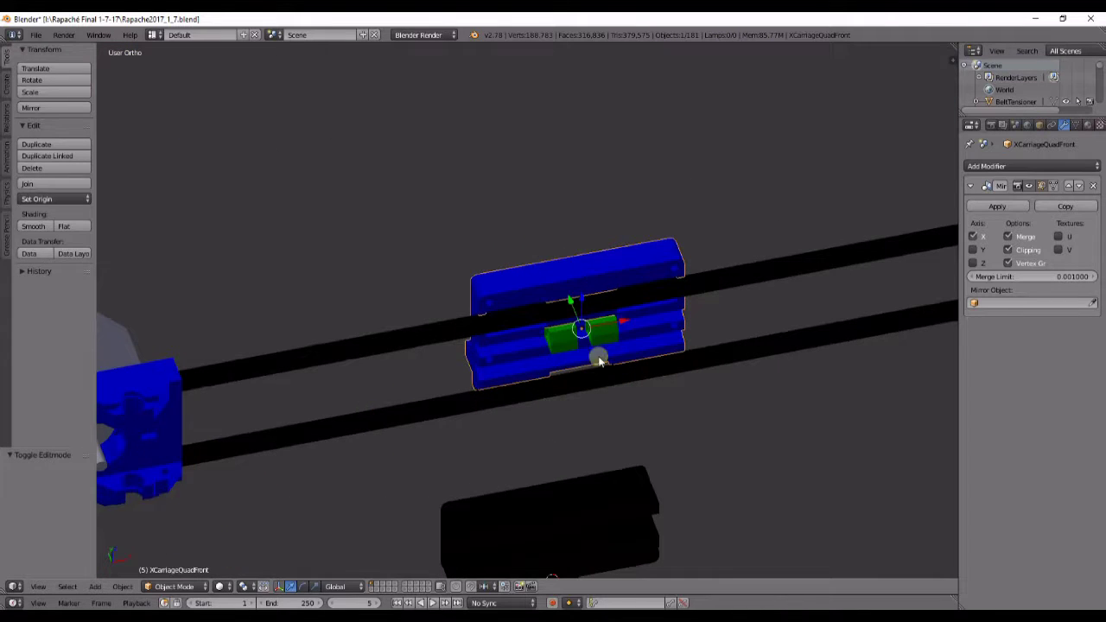
{"action": "middle_click_drag", "start_coordinate": [577, 441], "coordinate": [504, 410]}
{"action": "scroll", "coordinate": [573, 425], "scroll_direction": "up", "scroll_amount": 4}
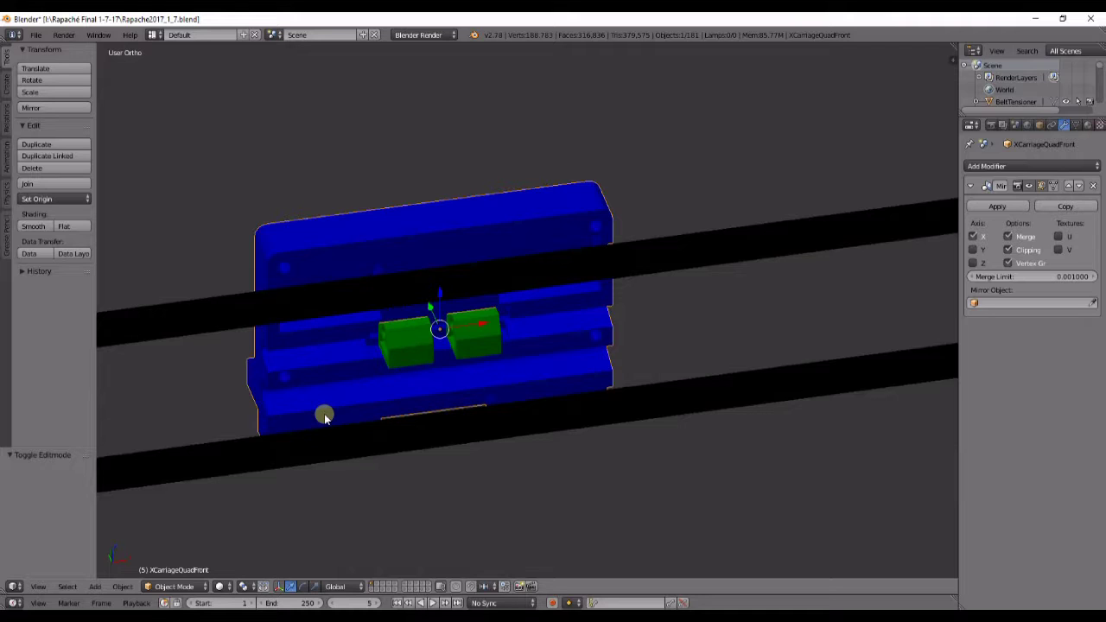
{"action": "scroll", "coordinate": [375, 400], "scroll_direction": "down", "scroll_amount": 4}
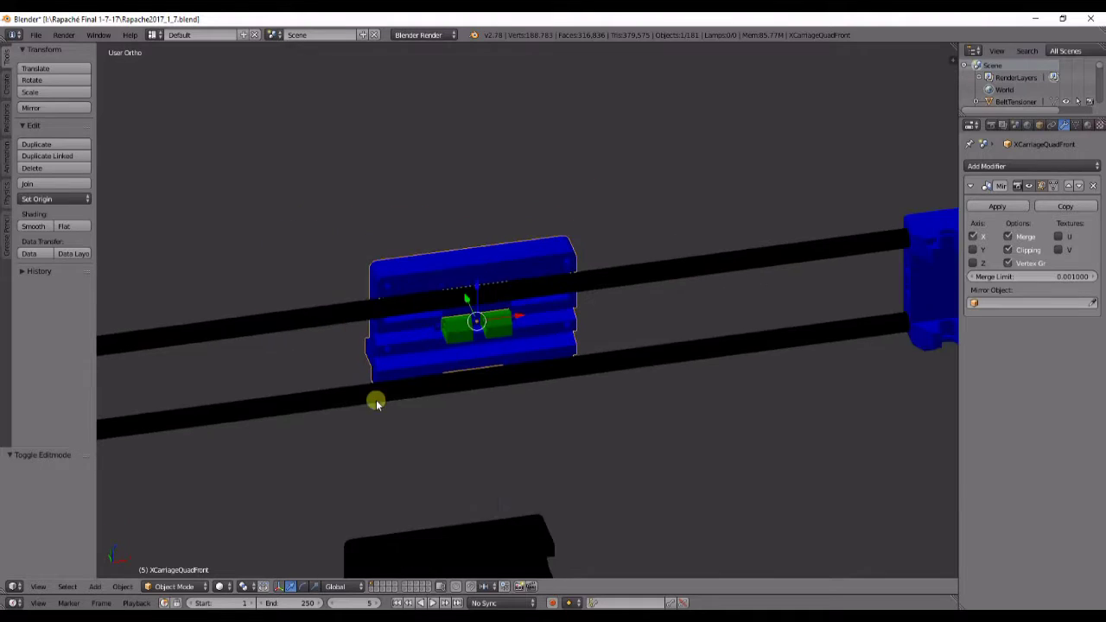
{"action": "middle_click_drag", "start_coordinate": [399, 426], "coordinate": [420, 398]}
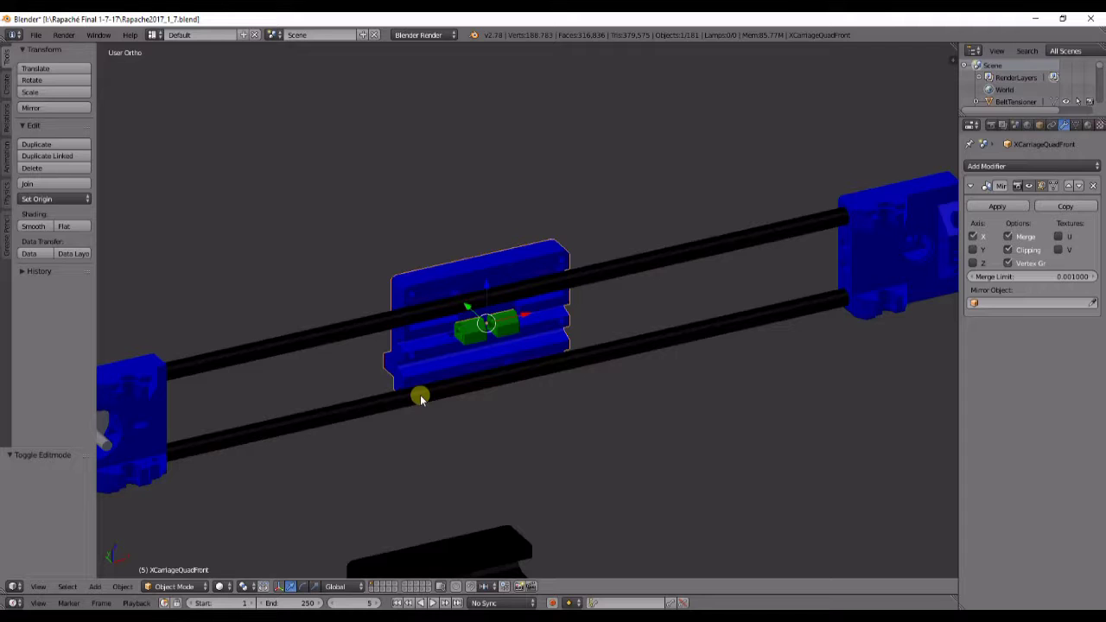
{"action": "scroll", "coordinate": [401, 363], "scroll_direction": "down", "scroll_amount": 2}
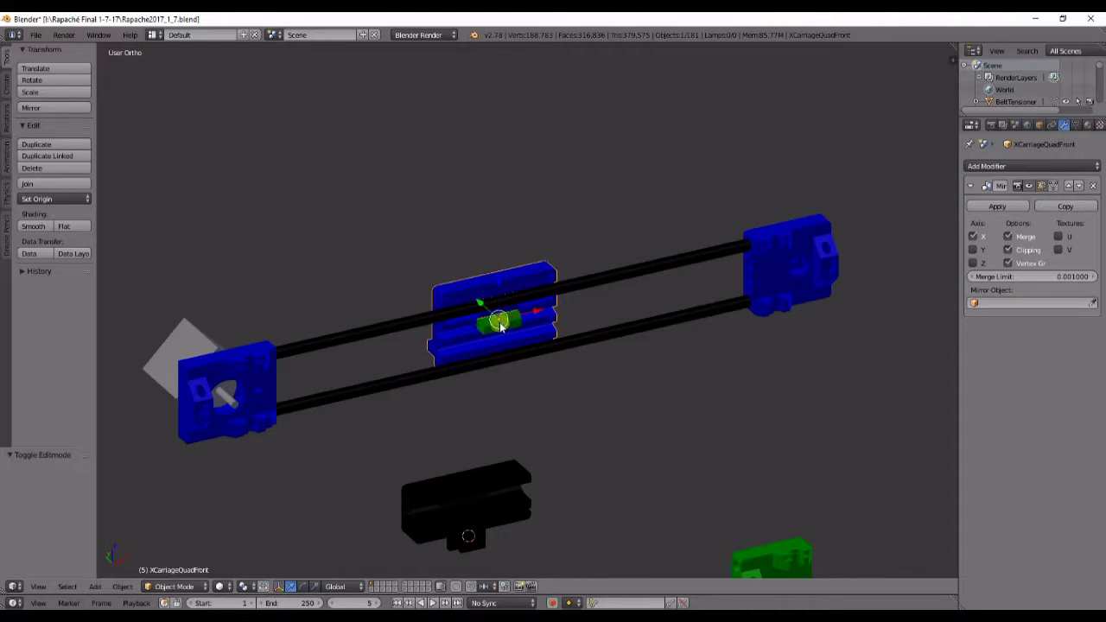
{"action": "scroll", "coordinate": [543, 410], "scroll_direction": "up", "scroll_amount": 2}
{"action": "middle_click_drag", "start_coordinate": [544, 410], "coordinate": [584, 420]}
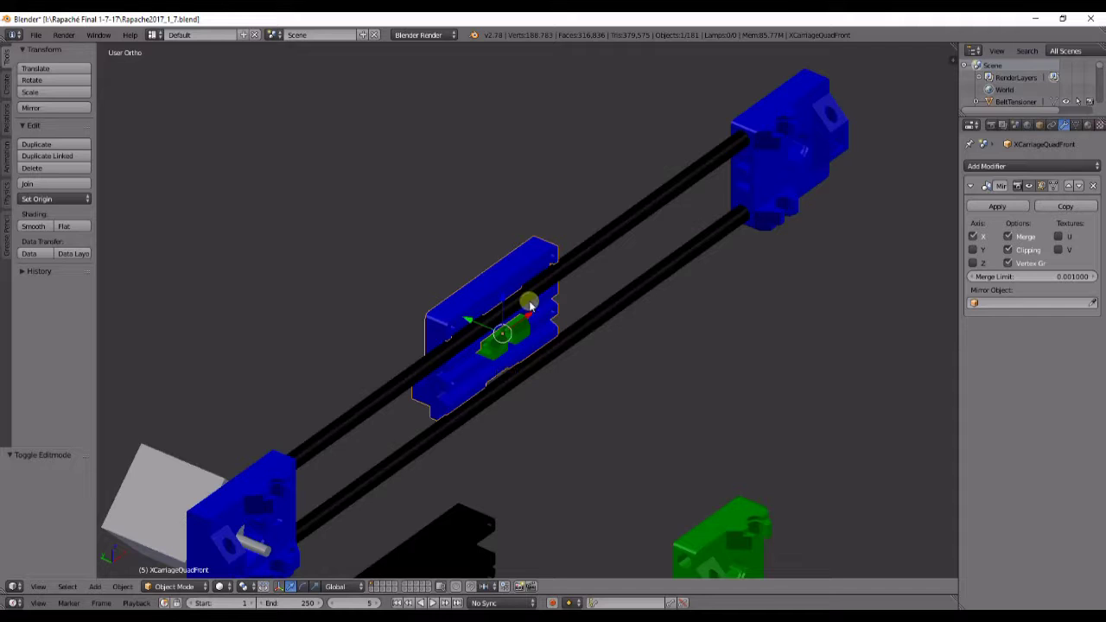
{"action": "scroll", "coordinate": [495, 368], "scroll_direction": "down", "scroll_amount": 2}
{"action": "middle_click_drag", "start_coordinate": [489, 388], "coordinate": [600, 395]}
Select the blue motor end and examine the profile of its round bearing seat in top wireframe view.
{"action": "scroll", "coordinate": [600, 395], "scroll_direction": "up", "scroll_amount": 4}
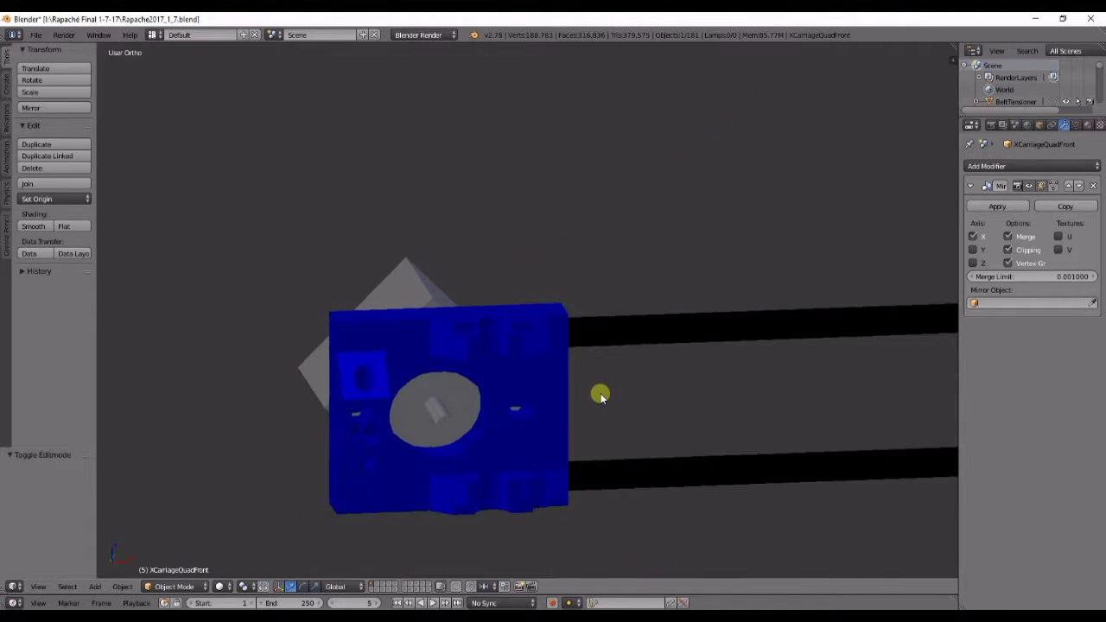
{"action": "scroll", "coordinate": [495, 409], "scroll_direction": "up", "scroll_amount": 4}
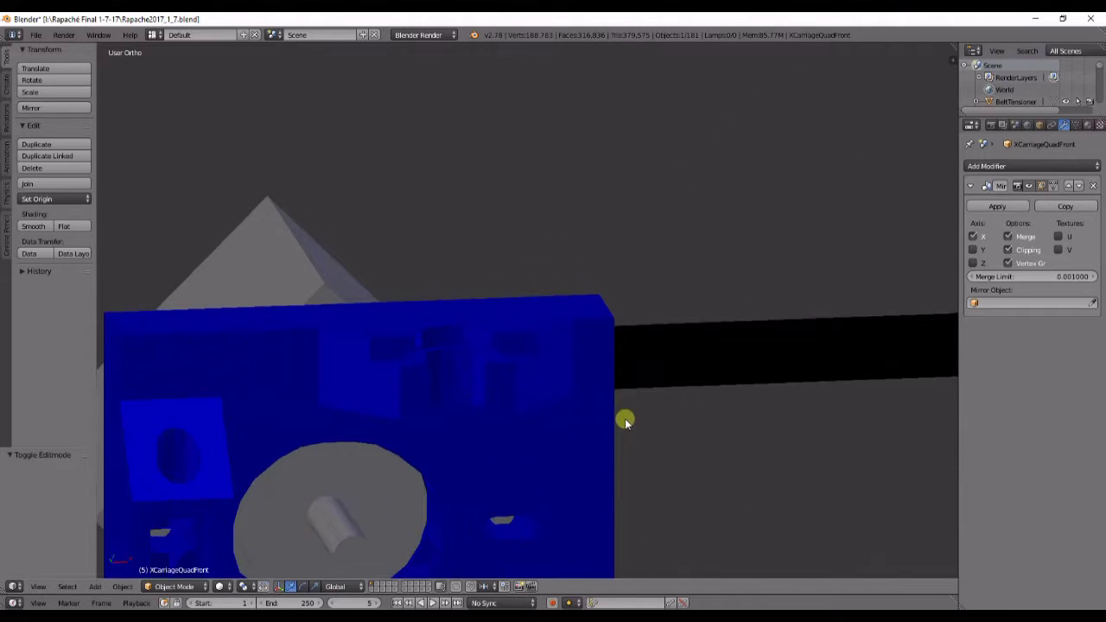
{"action": "right_click", "coordinate": [460, 361]}
{"action": "scroll", "coordinate": [555, 400], "scroll_direction": "down", "scroll_amount": 3}
{"action": "key", "text": "KP_7"}
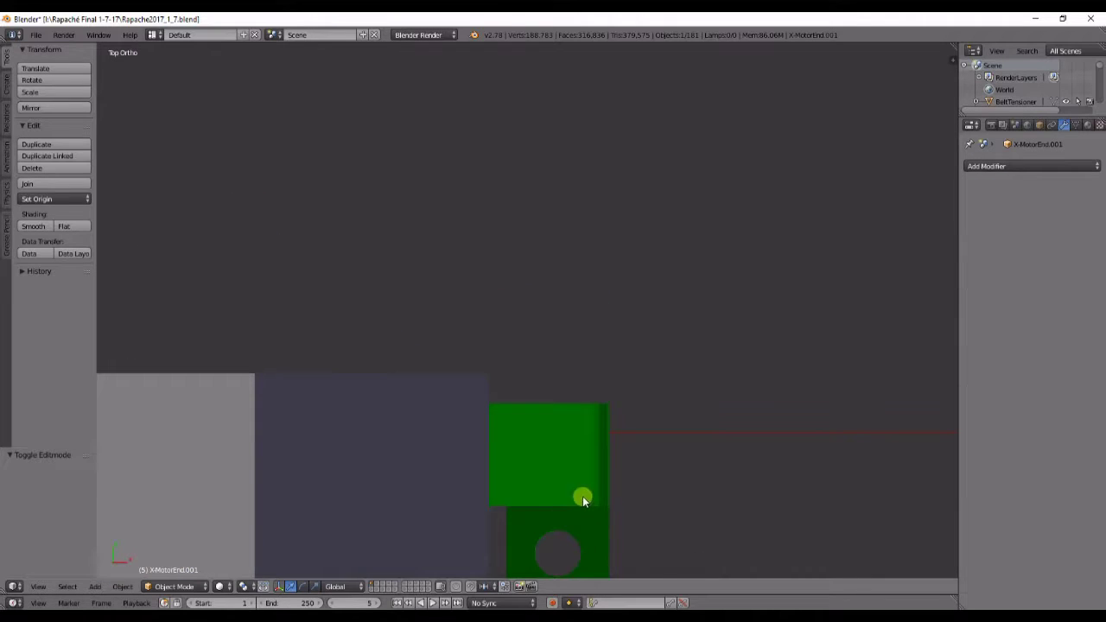
{"action": "scroll", "coordinate": [583, 496], "scroll_direction": "up", "scroll_amount": 1}
{"action": "scroll", "coordinate": [555, 392], "scroll_direction": "down", "scroll_amount": 5, "text": "shift"}
{"action": "scroll", "coordinate": [548, 348], "scroll_direction": "up", "scroll_amount": 1}
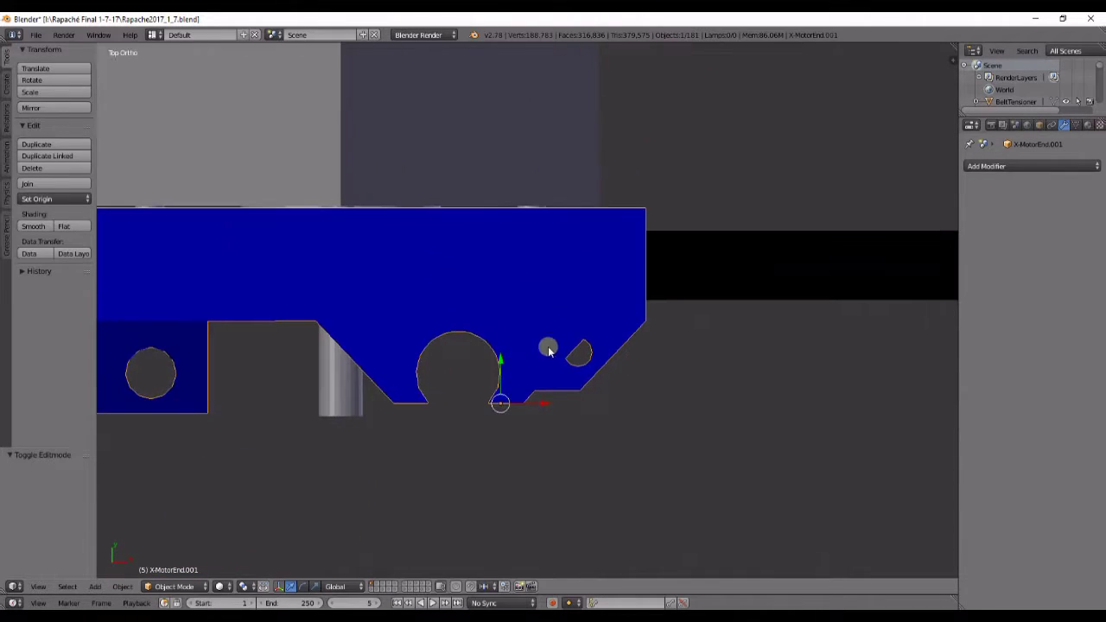
{"action": "key", "text": "z"}
{"action": "scroll", "coordinate": [528, 422], "scroll_direction": "up", "scroll_amount": 1}
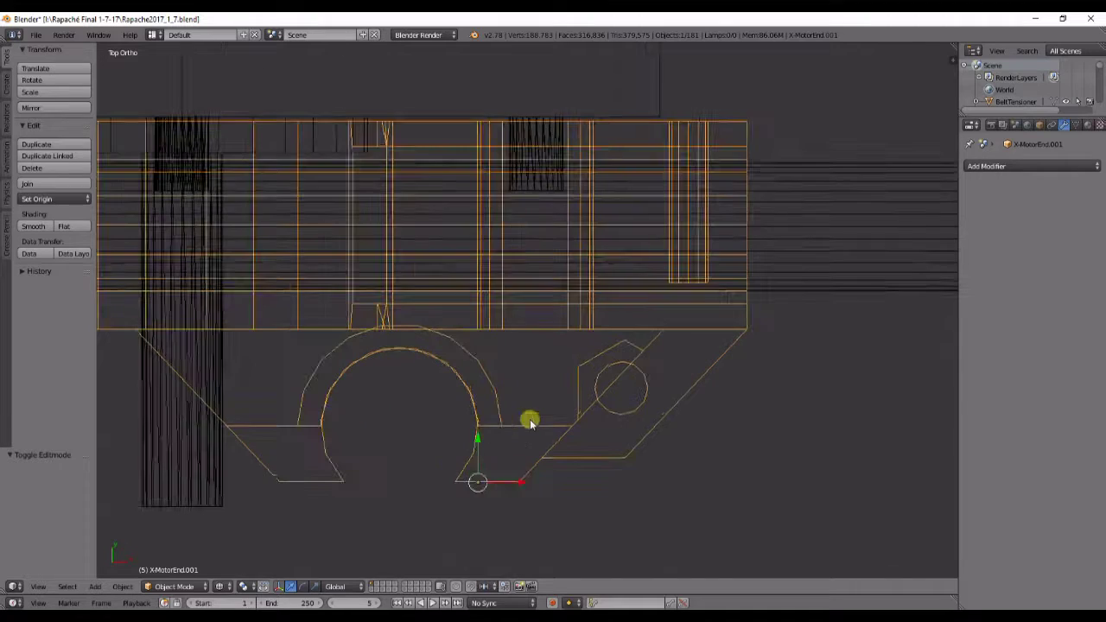
{"action": "scroll", "coordinate": [539, 420], "scroll_direction": "up", "scroll_amount": 2}
{"action": "scroll", "coordinate": [687, 416], "scroll_direction": "down", "scroll_amount": 3}
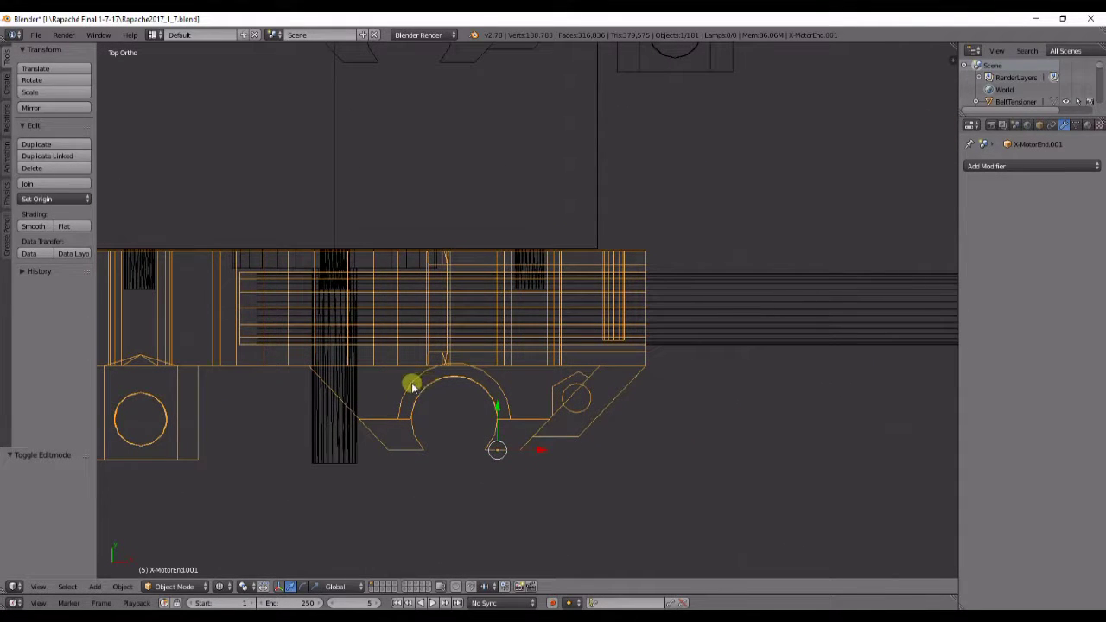
In Edit Mode, select the curved outer wall of the narrow groove around the motor end's round bearing seat.
{"action": "key", "text": "Tab"}
{"action": "scroll", "coordinate": [407, 390], "scroll_direction": "up", "scroll_amount": 3}
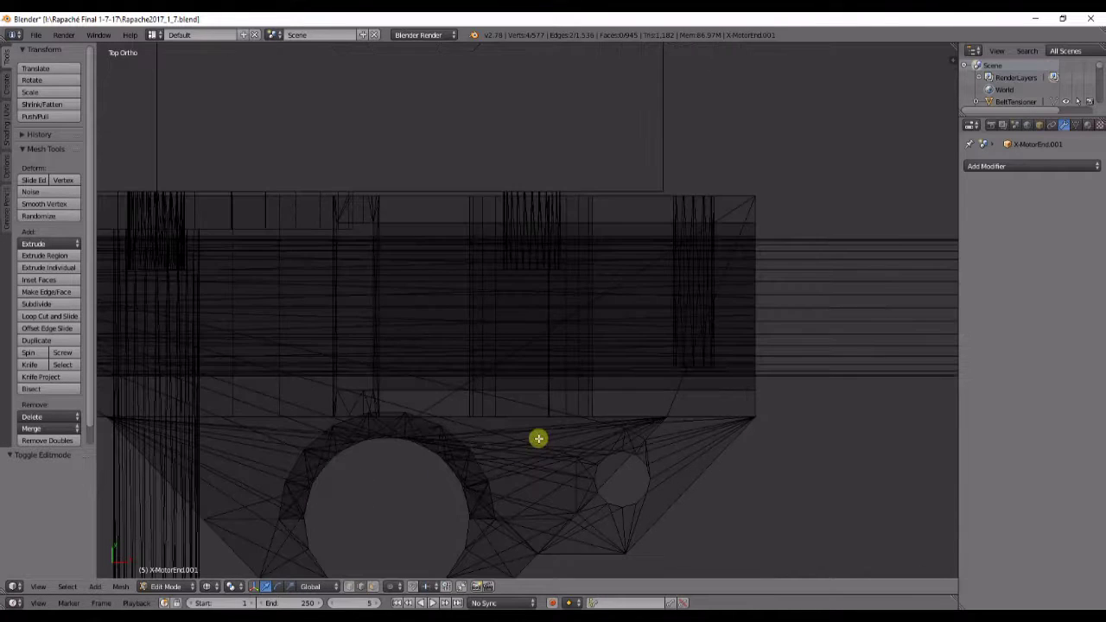
{"action": "right_click", "coordinate": [257, 503], "text": "alt"}
{"action": "mouse_move", "coordinate": [265, 531]}
{"action": "left_mouse_down", "text": "ctrl"}
{"action": "mouse_move", "coordinate": [311, 476]}
{"action": "mouse_move", "coordinate": [368, 431]}
{"action": "mouse_move", "coordinate": [438, 441]}
{"action": "mouse_move", "coordinate": [478, 519]}
{"action": "left_mouse_up", "text": "ctrl"}
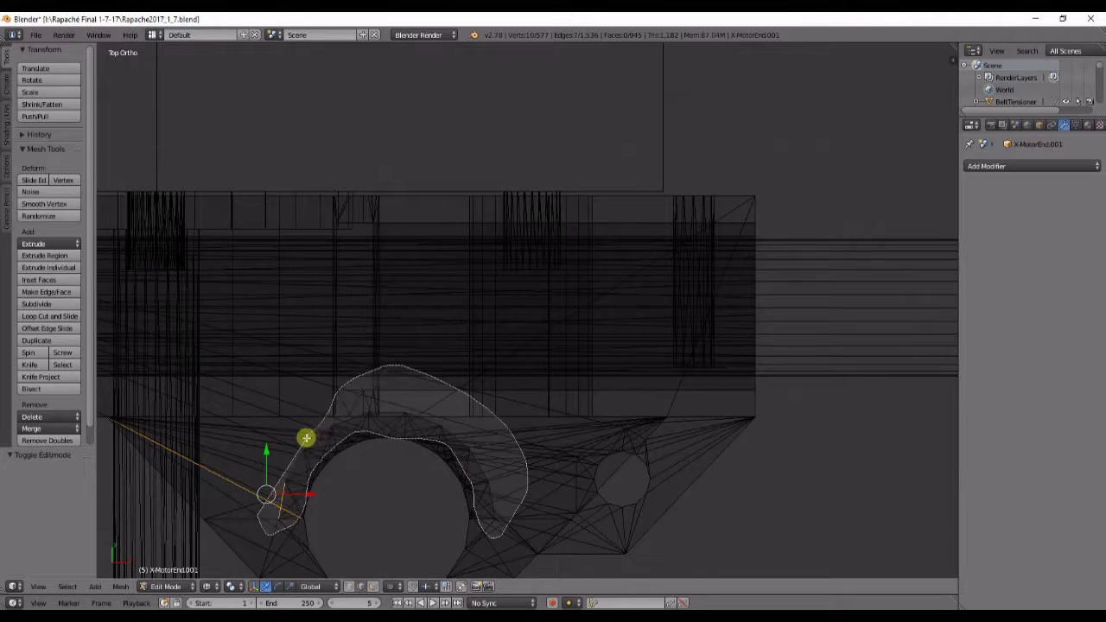
{"action": "middle_click_drag", "start_coordinate": [473, 516], "coordinate": [491, 461]}
{"action": "mouse_move", "coordinate": [352, 393]}
{"action": "left_mouse_down", "text": "ctrl+shift"}
{"action": "mouse_move", "coordinate": [351, 434]}
{"action": "mouse_move", "coordinate": [449, 586]}
{"action": "mouse_move", "coordinate": [557, 510]}
{"action": "mouse_move", "coordinate": [366, 371]}
{"action": "left_mouse_up", "text": "ctrl+shift"}
{"action": "mouse_move", "coordinate": [365, 371]}
{"action": "middle_mouse_down"}
{"action": "mouse_move", "coordinate": [395, 391]}
{"action": "mouse_move", "coordinate": [264, 254]}
{"action": "middle_mouse_up"}
{"action": "left_click_drag", "start_coordinate": [264, 254], "coordinate": [388, 331], "text": "ctrl+shift"}
{"action": "middle_click_drag", "start_coordinate": [490, 321], "coordinate": [471, 432]}
{"action": "key", "text": "KP_1"}
{"action": "scroll", "coordinate": [474, 422], "scroll_direction": "down", "scroll_amount": 1}
{"action": "left_click", "coordinate": [435, 334], "text": "shift"}
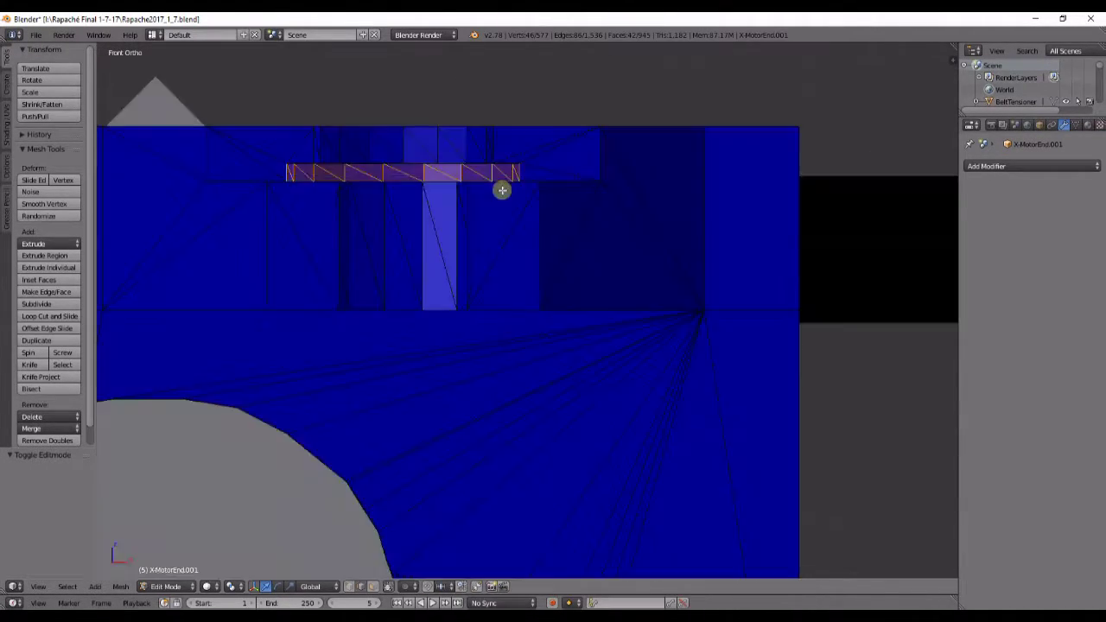
Scale the selected groove wall along X by a factor of 1.057 in top wireframe view.
{"action": "middle_click_drag", "start_coordinate": [501, 188], "coordinate": [497, 379]}
{"action": "key", "text": "KP_7"}
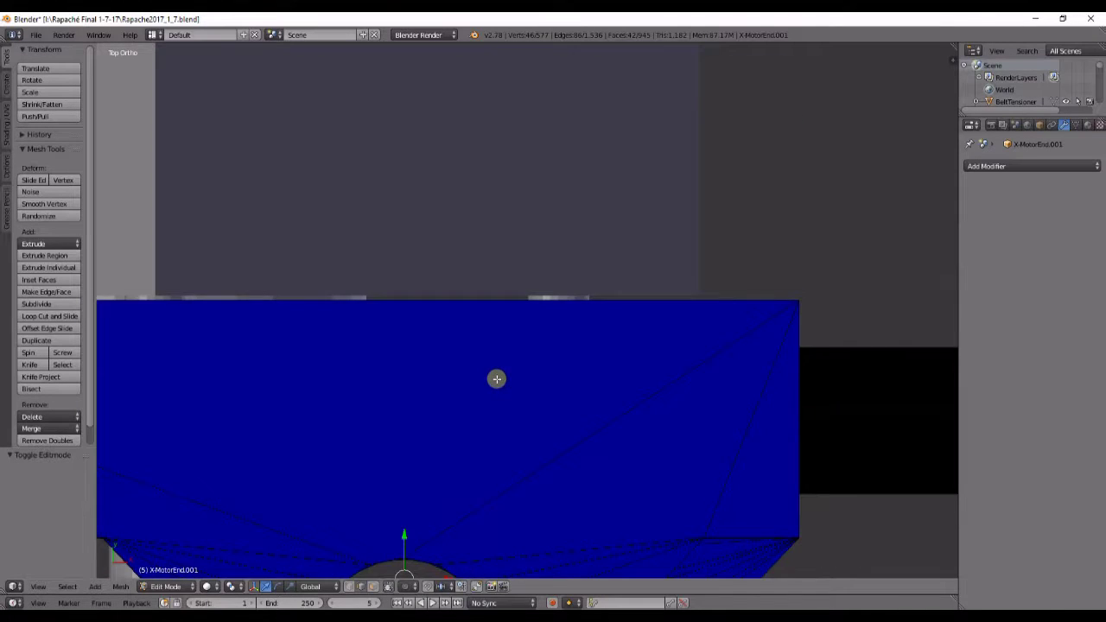
{"action": "key", "text": "z"}
{"action": "scroll", "coordinate": [461, 410], "scroll_direction": "up", "scroll_amount": 3}
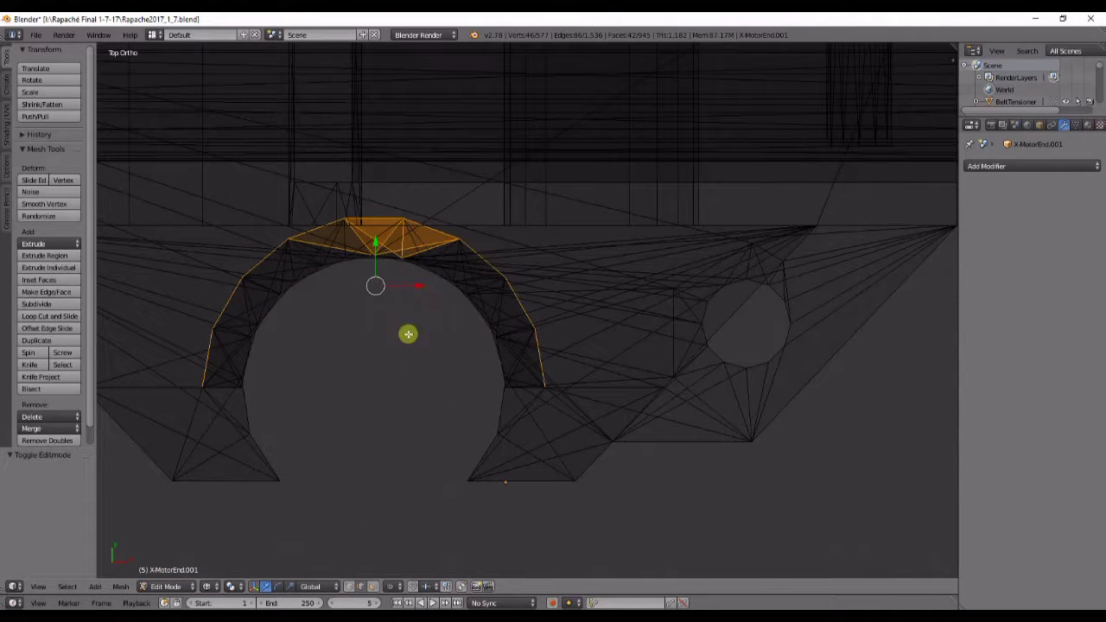
{"action": "key", "text": "s"}
{"action": "key", "text": "x"}
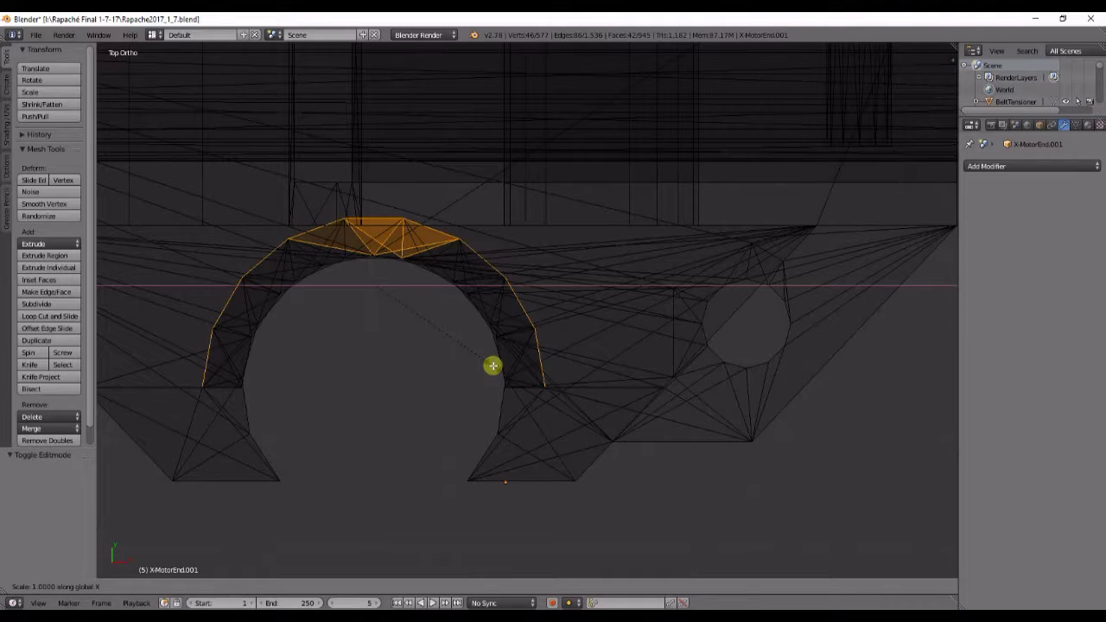
{"action": "left_click", "coordinate": [502, 365]}
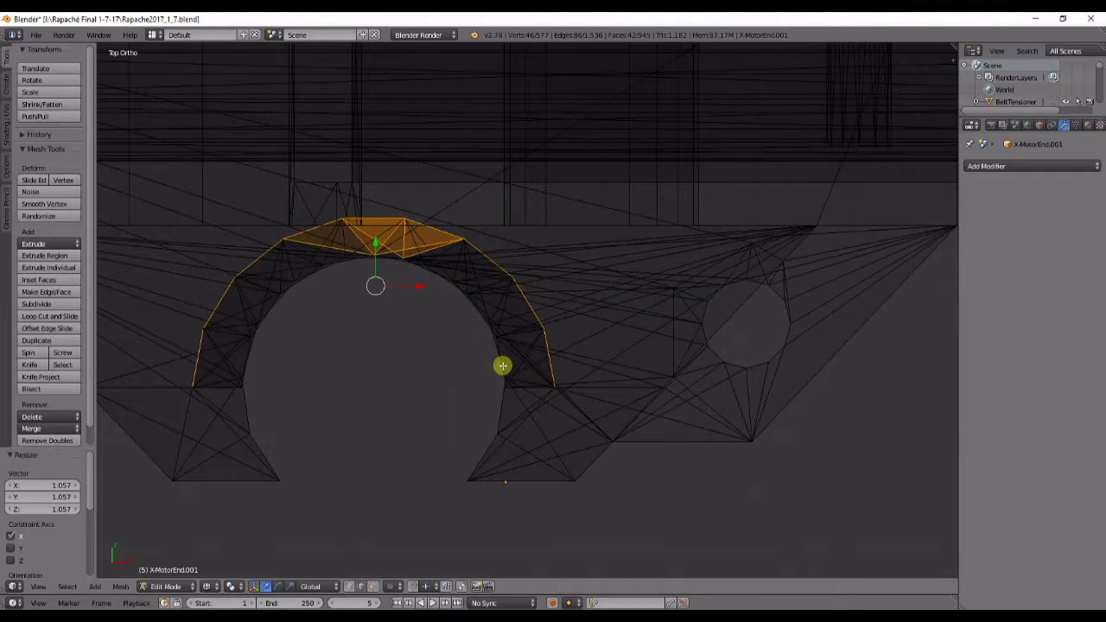
Deselect both ends of the groove arc, move the remaining selection slightly outward along Y, and leave Edit Mode.
{"action": "key", "text": "b"}
{"action": "middle_click_drag", "start_coordinate": [548, 368], "coordinate": [581, 427]}
{"action": "key", "text": "b"}
{"action": "middle_click_drag", "start_coordinate": [178, 372], "coordinate": [244, 409]}
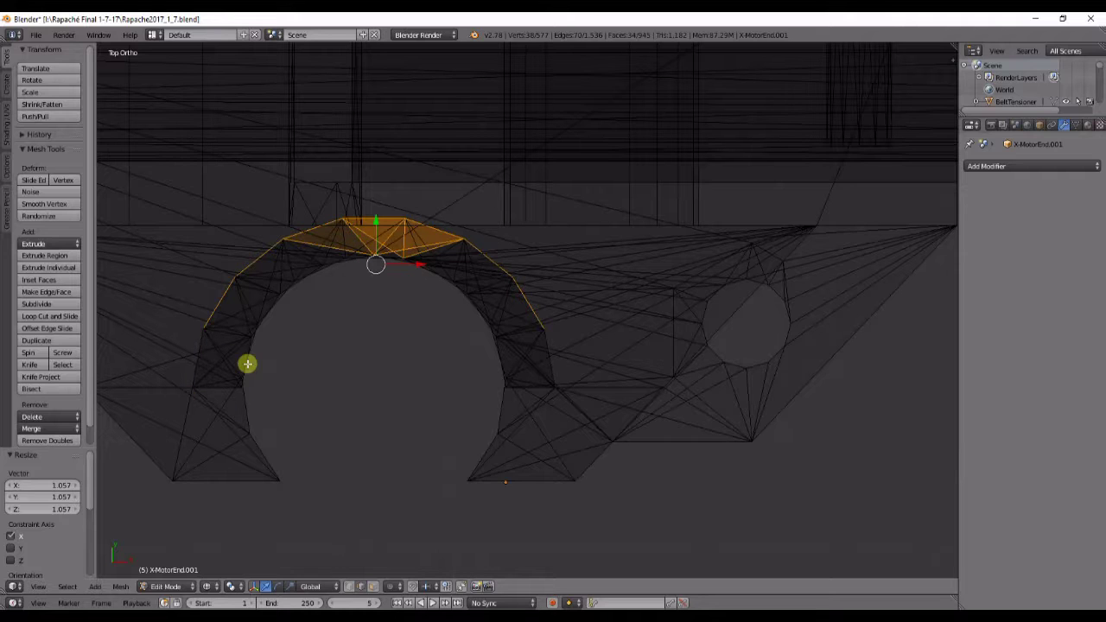
{"action": "left_click_drag", "start_coordinate": [378, 215], "coordinate": [379, 211]}
{"action": "key", "text": "Tab"}
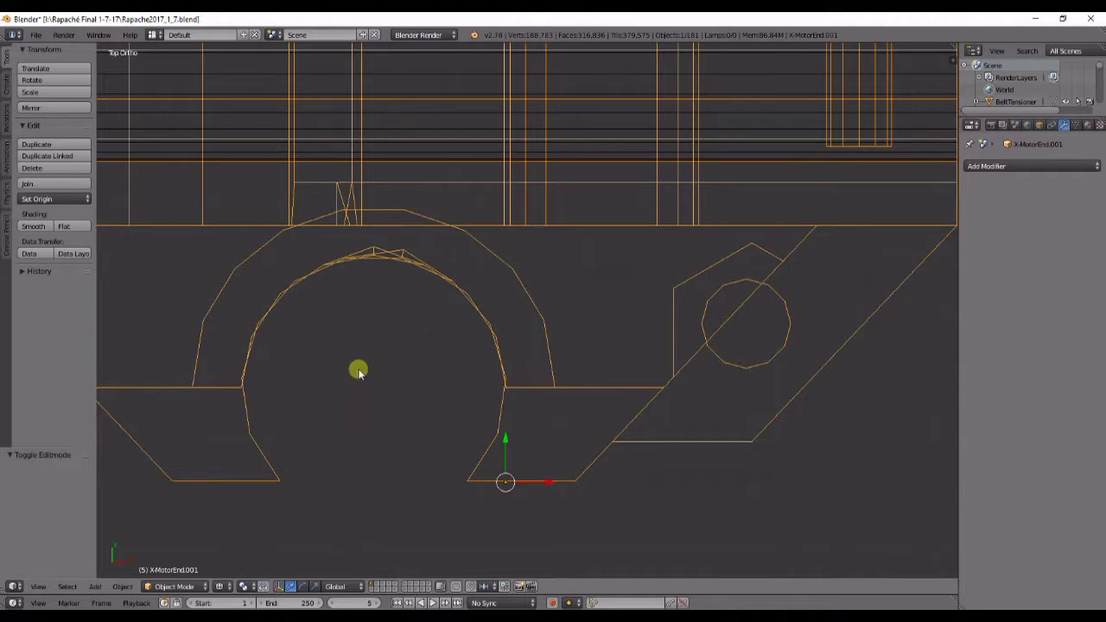
Undo the groove edits on the motor end and select the stepper motor in front wireframe view.
{"action": "key", "text": "z"}
{"action": "key", "text": "KP_2"}
{"action": "key", "text": "Tab"}
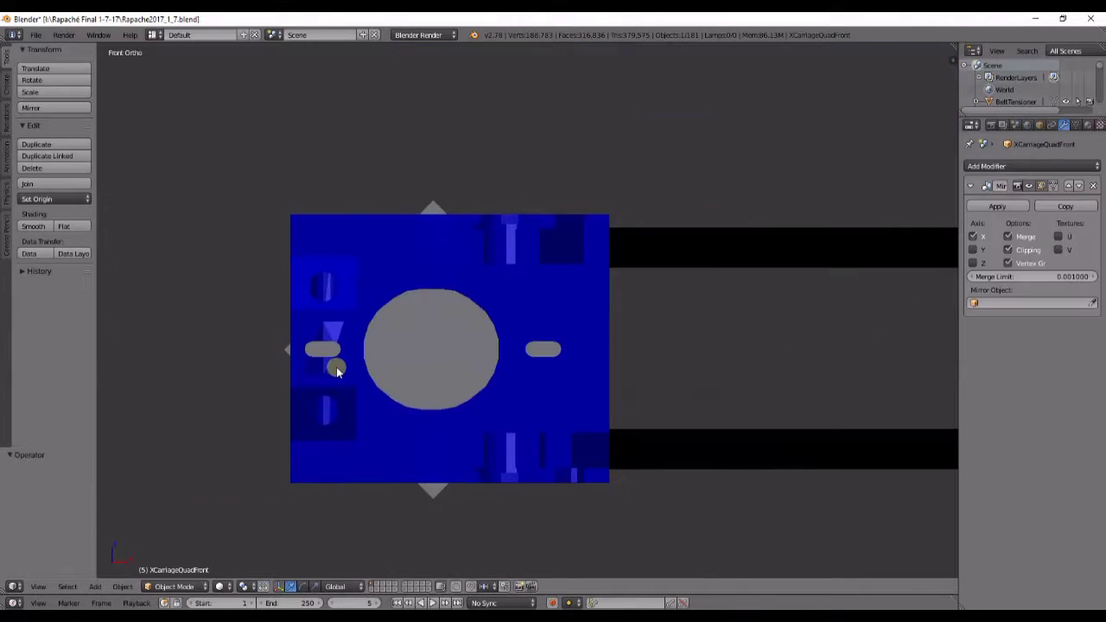
{"action": "scroll", "coordinate": [432, 365], "scroll_direction": "up", "scroll_amount": 2}
{"action": "key", "text": "z"}
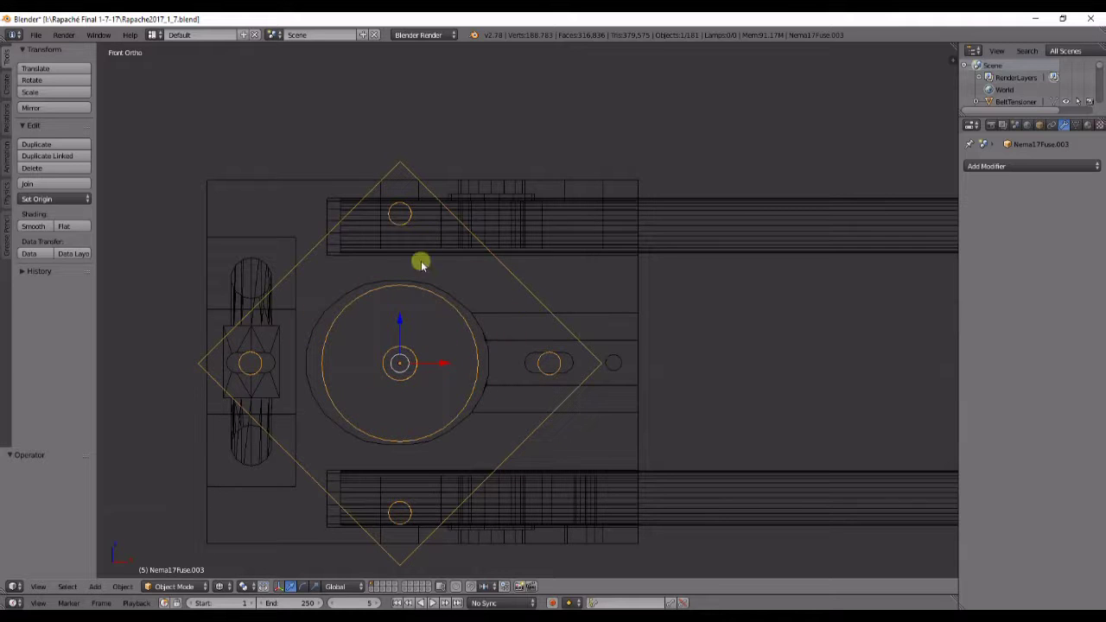
Return to solid shading and examine the motor mount and belt-tensioner slot on the blue motor end from several angles.
{"action": "middle_click_drag", "start_coordinate": [251, 370], "coordinate": [339, 429]}
{"action": "key", "text": "z"}
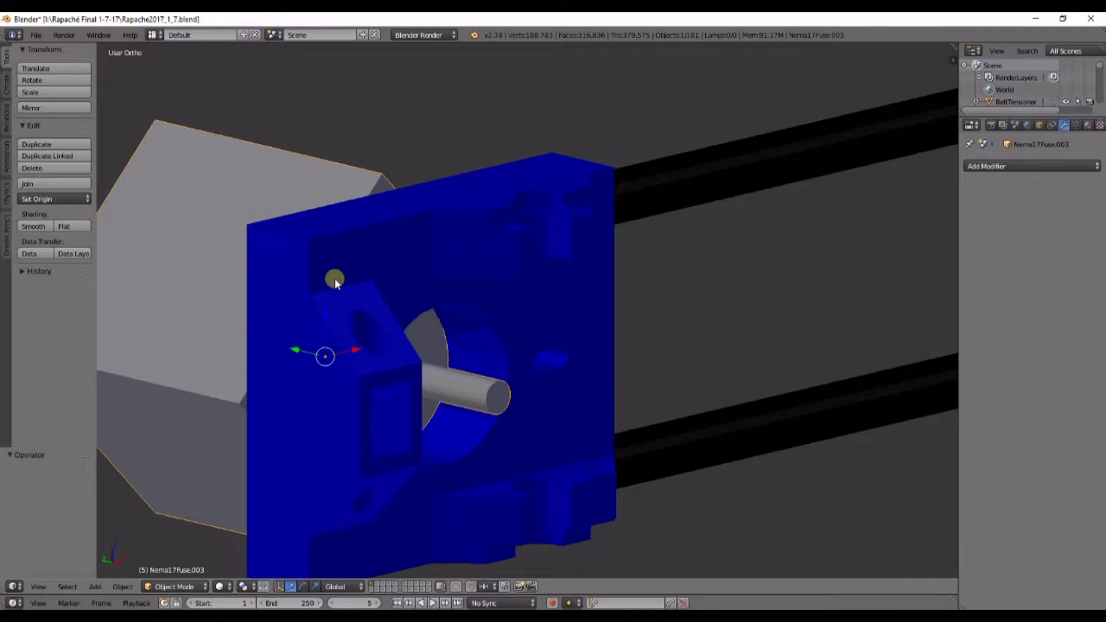
{"action": "middle_click_drag", "start_coordinate": [335, 281], "coordinate": [426, 380]}
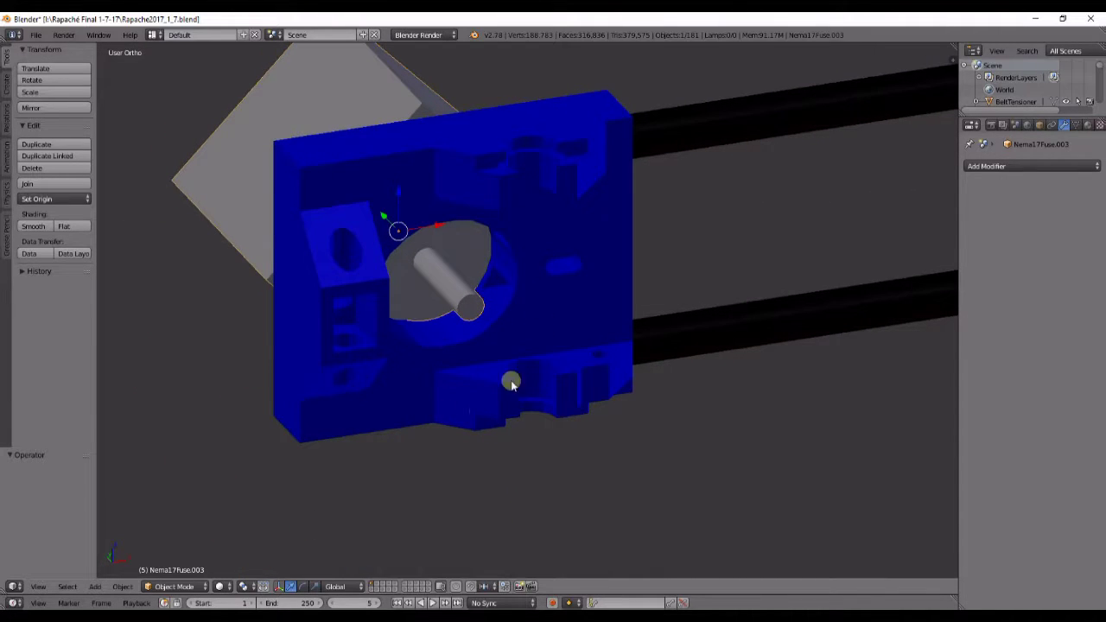
{"action": "middle_click_drag", "start_coordinate": [472, 344], "coordinate": [412, 333]}
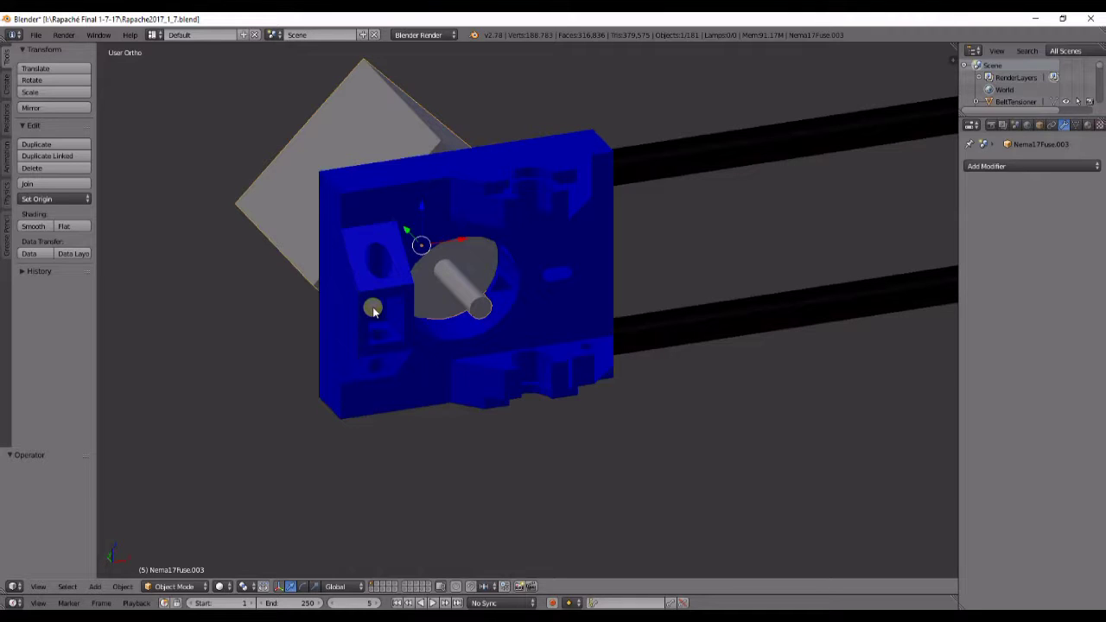
{"action": "mouse_move", "coordinate": [373, 311]}
{"action": "middle_mouse_down"}
{"action": "mouse_move", "coordinate": [432, 424]}
{"action": "mouse_move", "coordinate": [371, 306]}
{"action": "middle_mouse_up"}
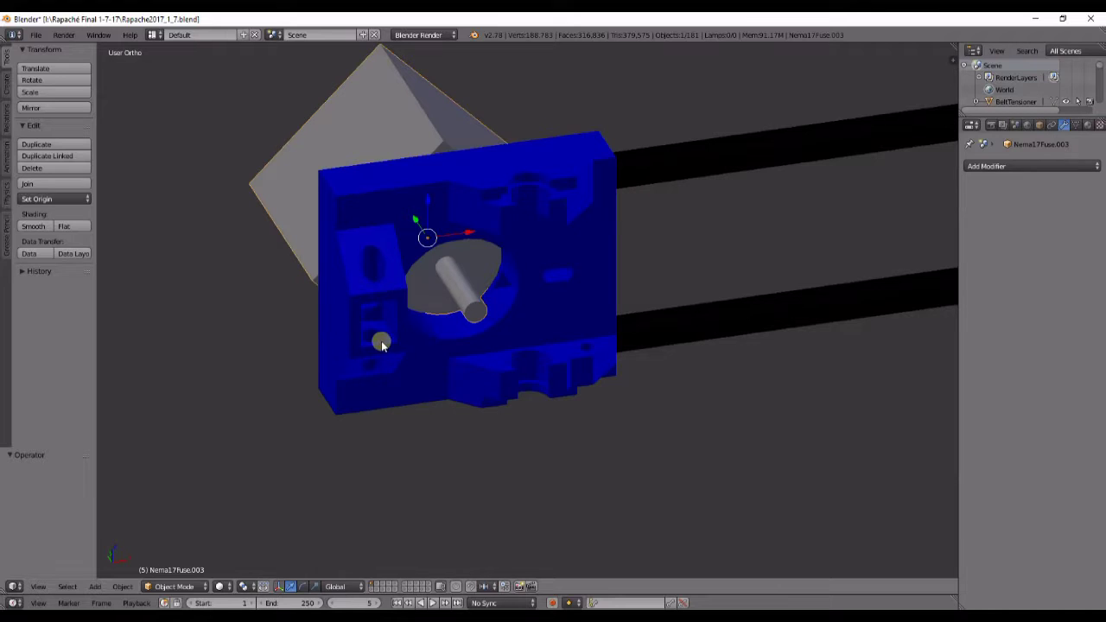
Select the five loose old parts below the X-axis assembly, both green ends and the black, orange and cyan carriage pieces, and delete them.
{"action": "middle_click_drag", "start_coordinate": [600, 388], "coordinate": [566, 433]}
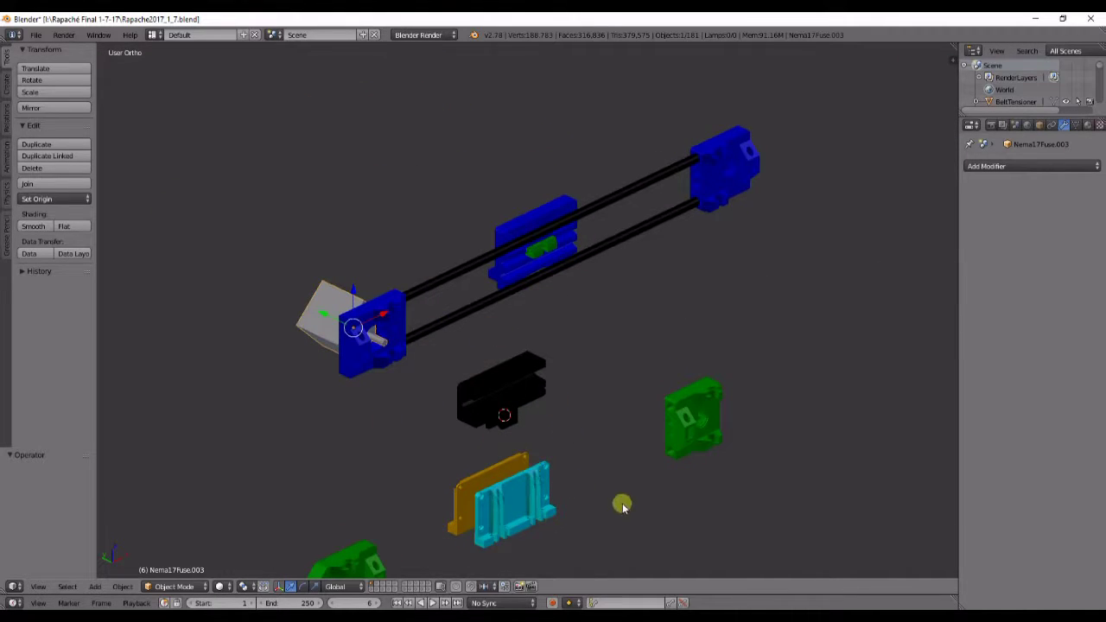
{"action": "middle_click_drag", "start_coordinate": [584, 482], "coordinate": [620, 408], "text": "shift"}
{"action": "key", "text": "b"}
{"action": "left_click_drag", "start_coordinate": [720, 510], "coordinate": [394, 327]}
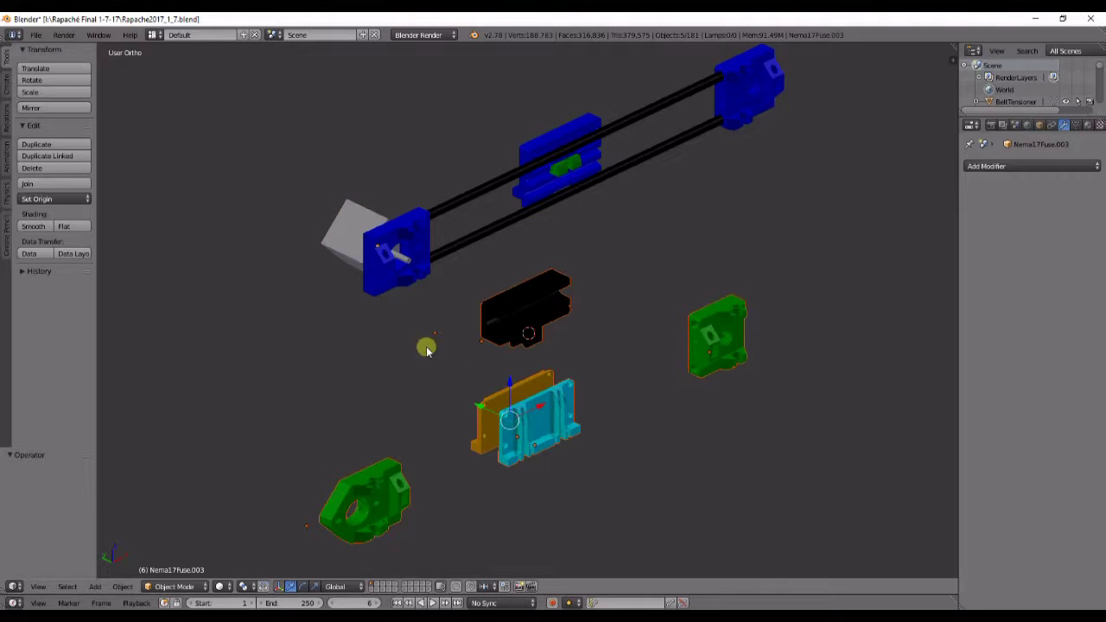
{"action": "key", "text": "x"}
{"action": "left_click", "coordinate": [475, 361]}
View the motor end from above in wireframe, select only its stepper motor, and duplicate it in place.
{"action": "middle_click_drag", "start_coordinate": [481, 364], "coordinate": [657, 509]}
{"action": "middle_click_drag", "start_coordinate": [415, 354], "coordinate": [570, 407], "text": "shift"}
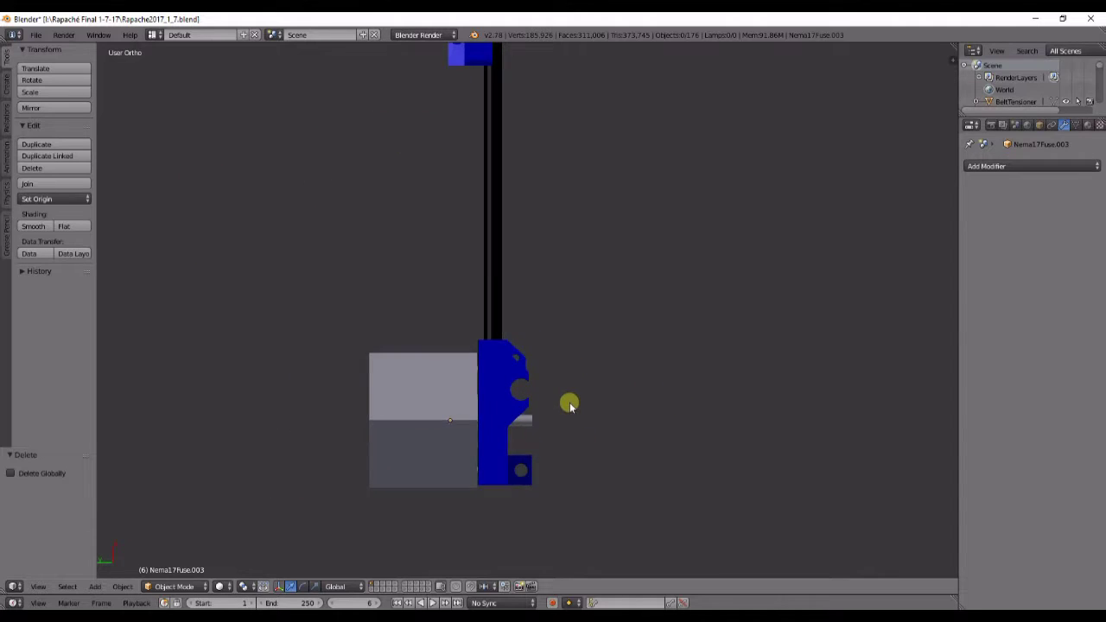
{"action": "key", "text": "z"}
{"action": "key", "text": "b"}
{"action": "left_click_drag", "start_coordinate": [368, 420], "coordinate": [511, 395]}
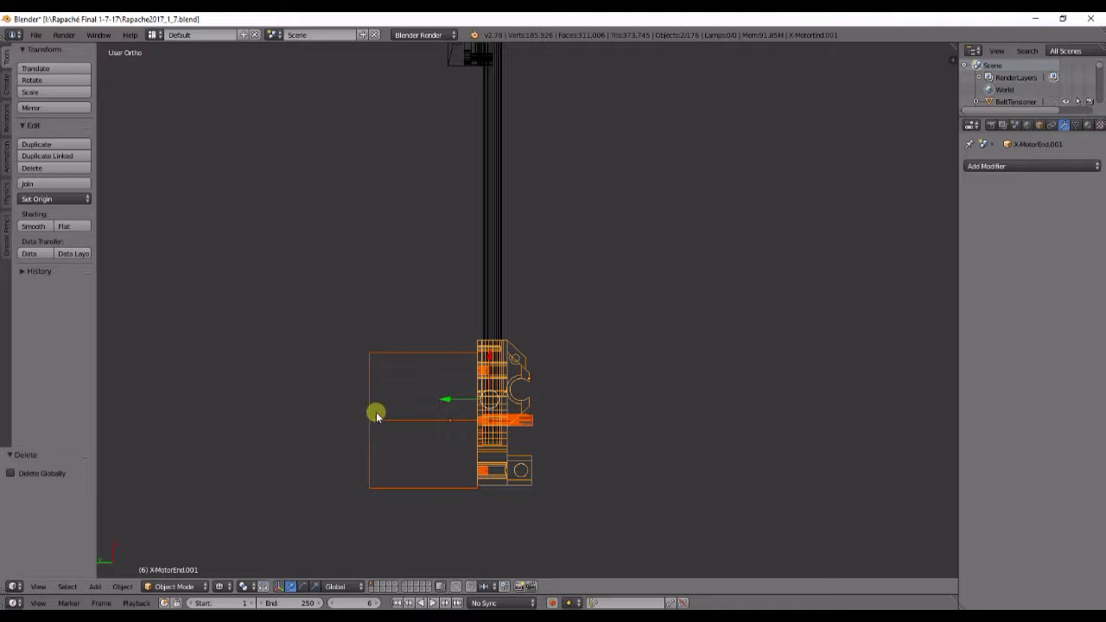
{"action": "right_click", "coordinate": [458, 421]}
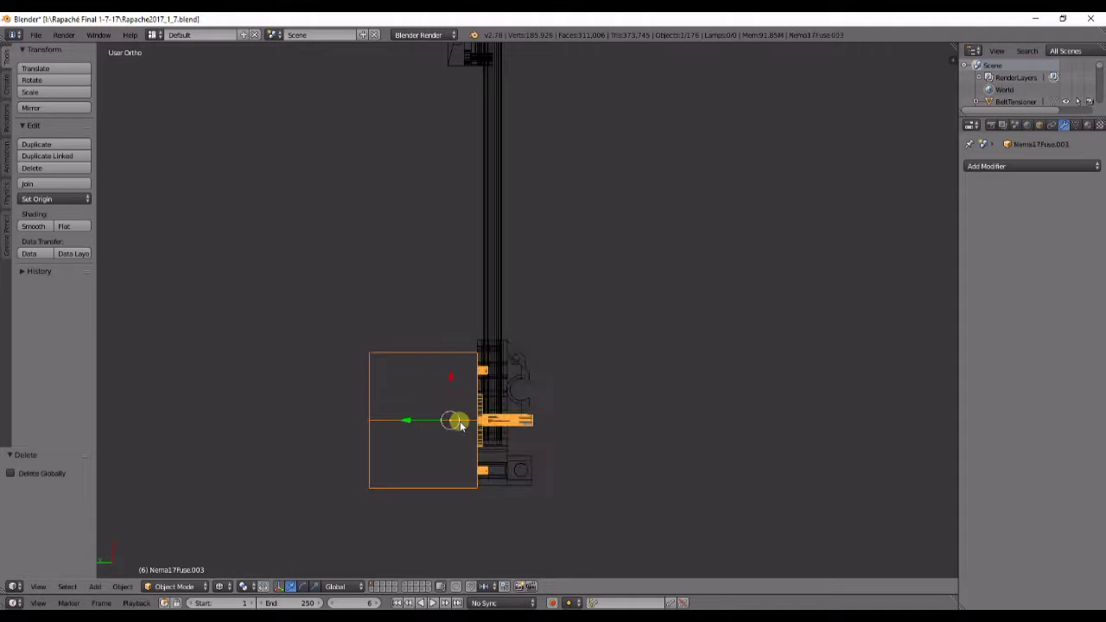
{"action": "key", "text": "shift+d"}
{"action": "key", "text": "Escape"}
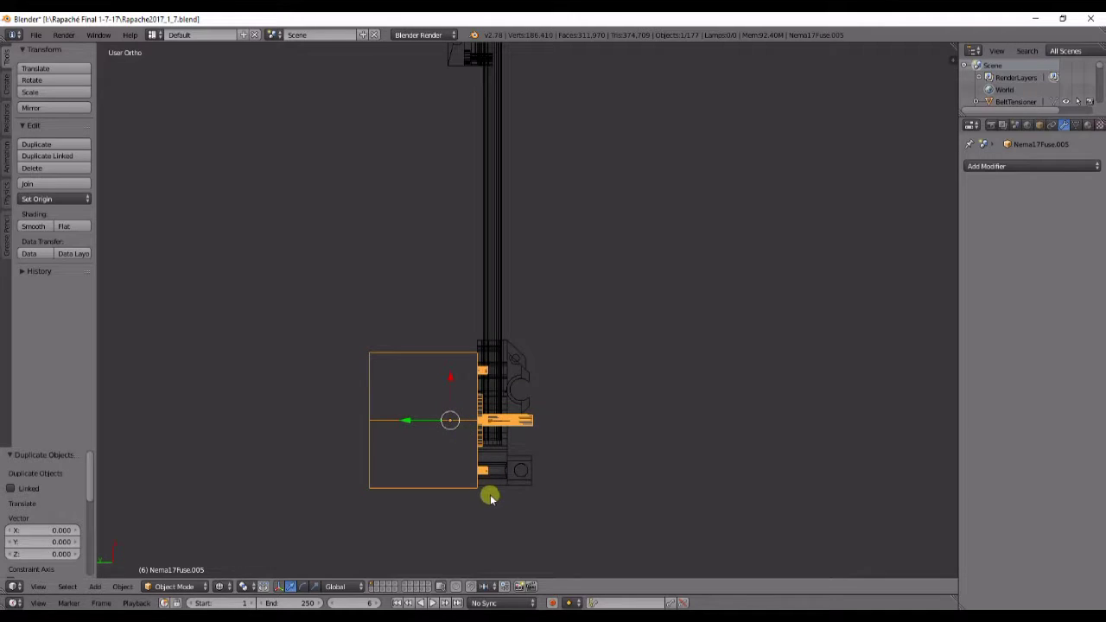
Rotate the duplicate motor 90° about X, move it -29.864 along Y and -22.764 along X, and nudge it to centre on the block's hole.
{"action": "scroll", "coordinate": [489, 494], "scroll_direction": "up", "scroll_amount": 1}
{"action": "key", "text": "g"}
{"action": "key", "text": "y"}
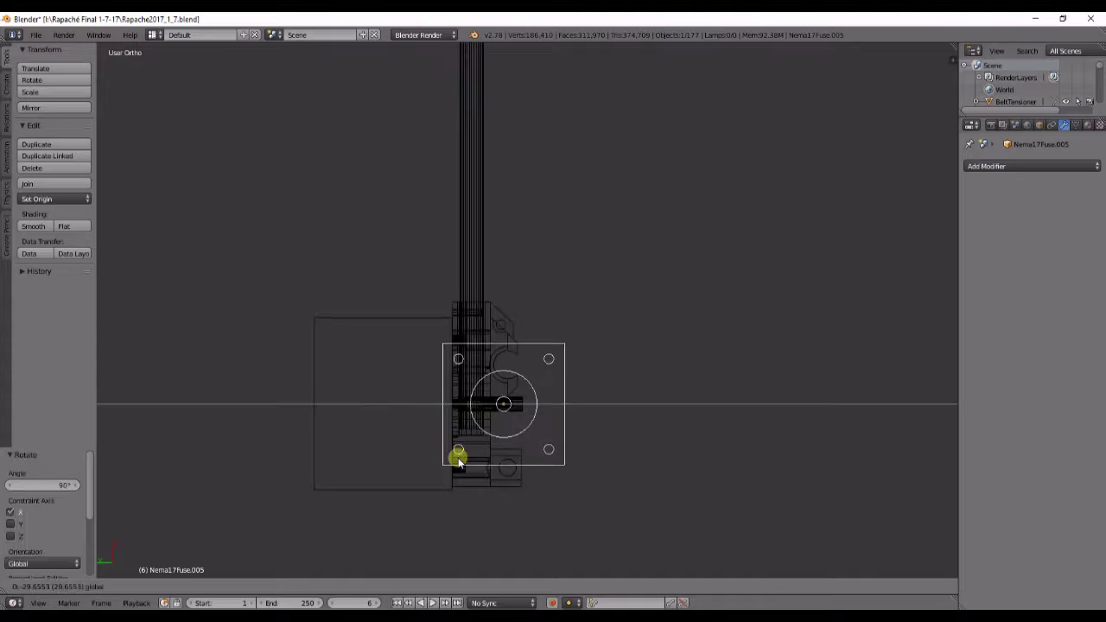
{"action": "left_click", "coordinate": [503, 407]}
{"action": "key", "text": "g"}
{"action": "key", "text": "x"}
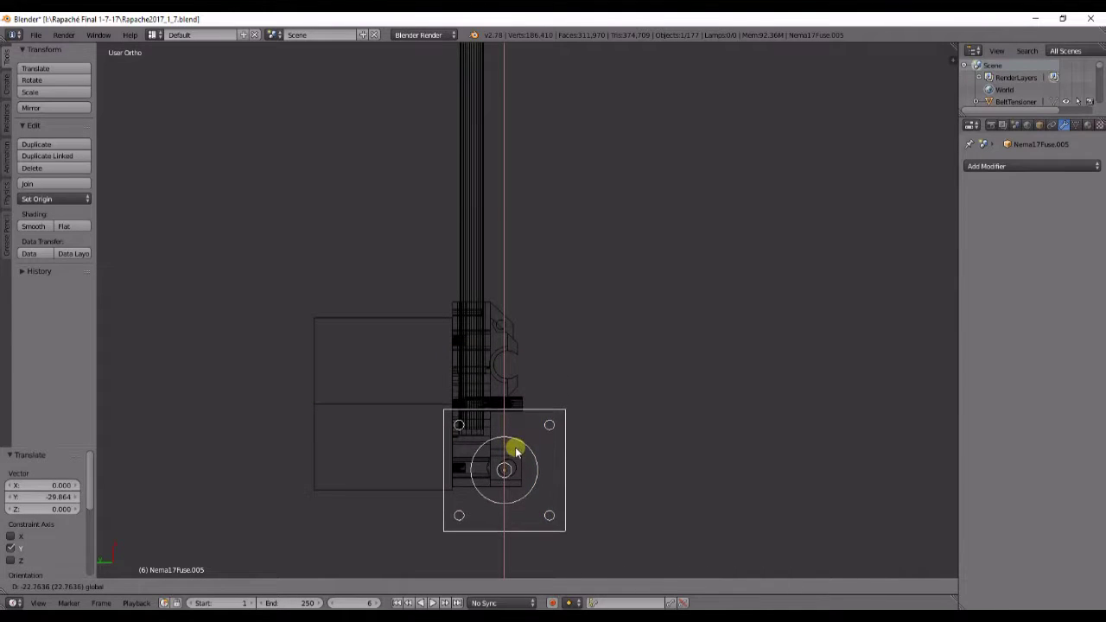
{"action": "left_click", "coordinate": [520, 480]}
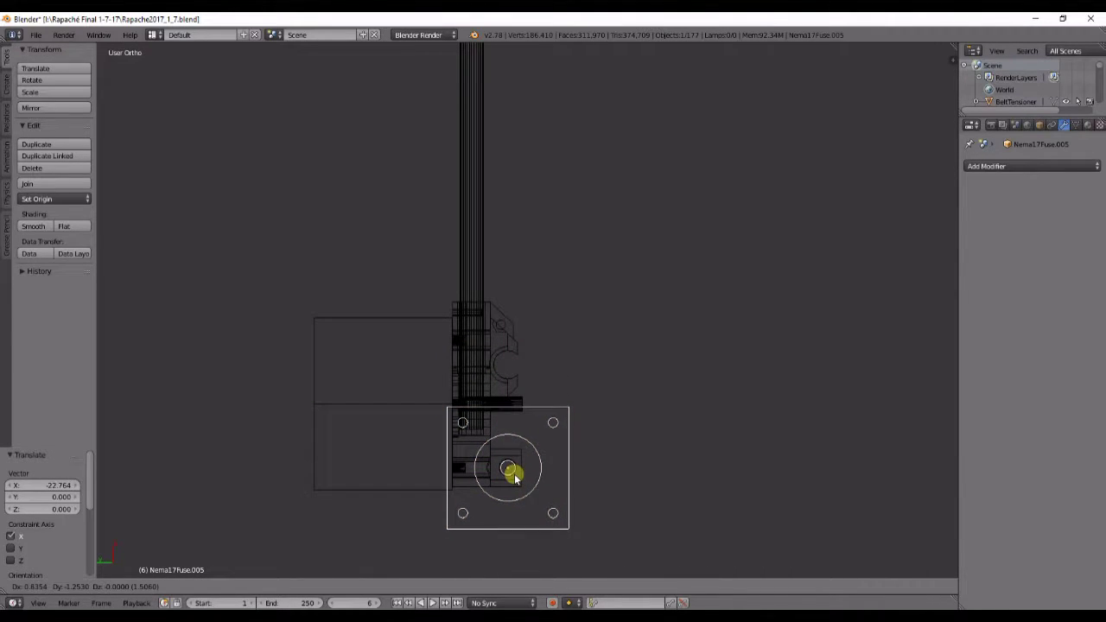
{"action": "key", "text": "g"}
{"action": "left_click", "coordinate": [511, 482]}
Examine in top wireframe view how the duplicate motor overlaps the motor end and the original X motor.
{"action": "scroll", "coordinate": [511, 482], "scroll_direction": "up", "scroll_amount": 4}
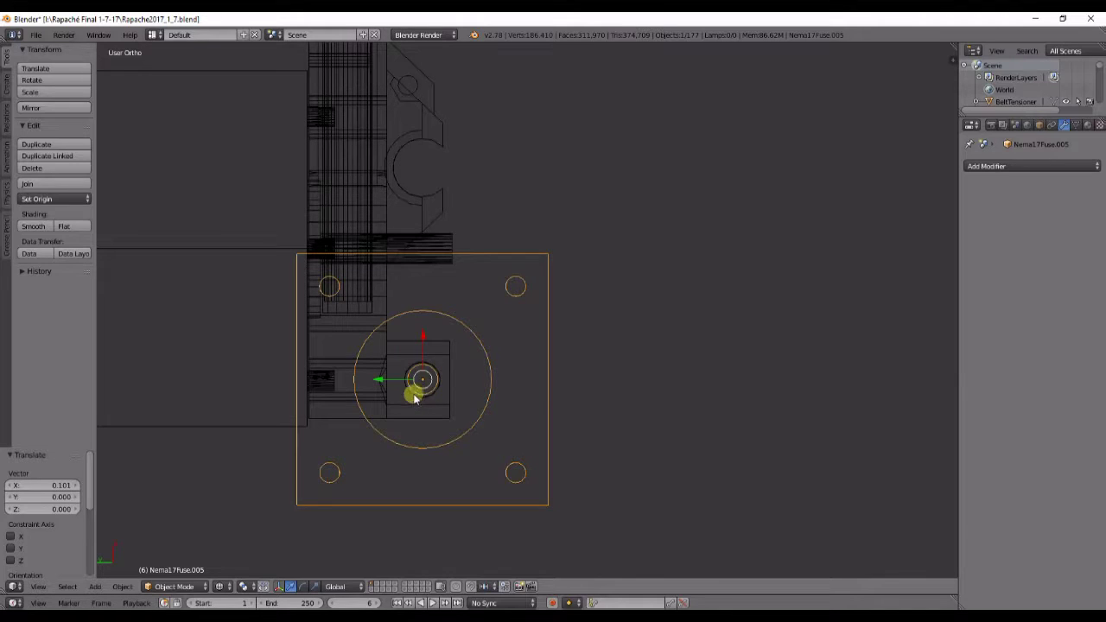
{"action": "scroll", "coordinate": [419, 428], "scroll_direction": "down", "scroll_amount": 2}
{"action": "middle_click_drag", "start_coordinate": [400, 424], "coordinate": [459, 452], "text": "shift"}
{"action": "scroll", "coordinate": [413, 436], "scroll_direction": "down", "scroll_amount": 1}
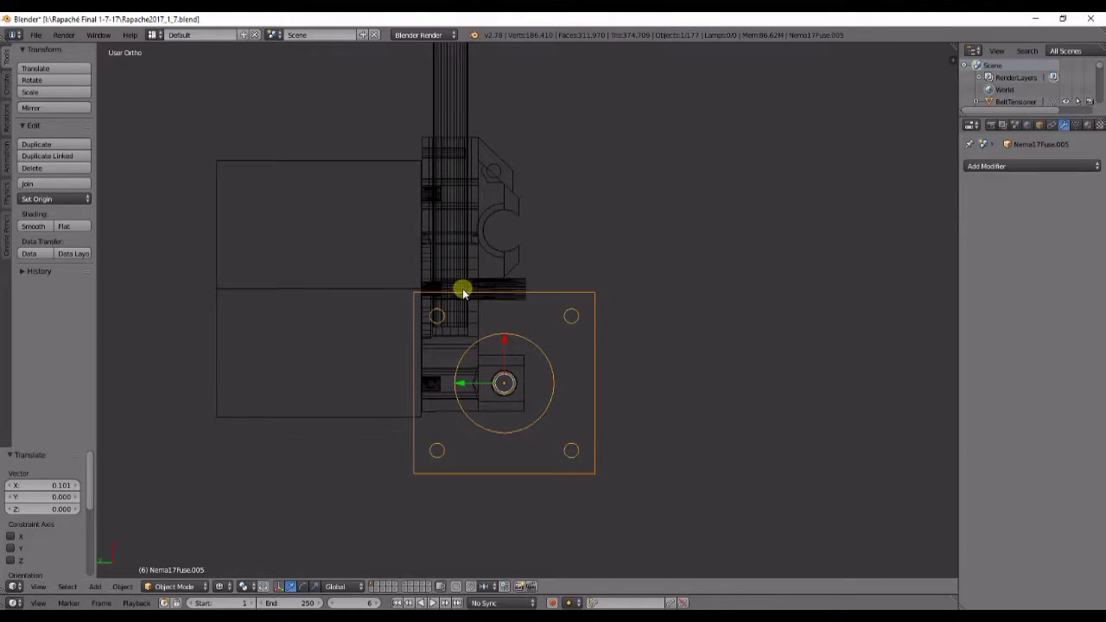
{"action": "middle_click_drag", "start_coordinate": [463, 292], "coordinate": [447, 338], "text": "shift"}
{"action": "scroll", "coordinate": [491, 341], "scroll_direction": "up", "scroll_amount": 1}
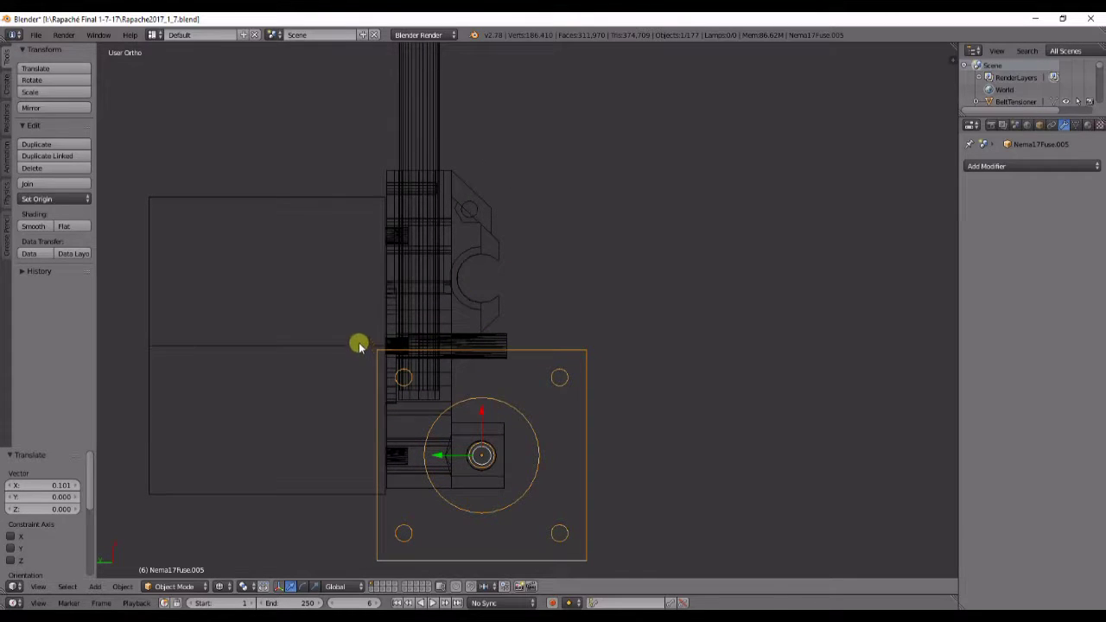
{"action": "middle_click_drag", "start_coordinate": [362, 349], "coordinate": [339, 217], "text": "shift"}
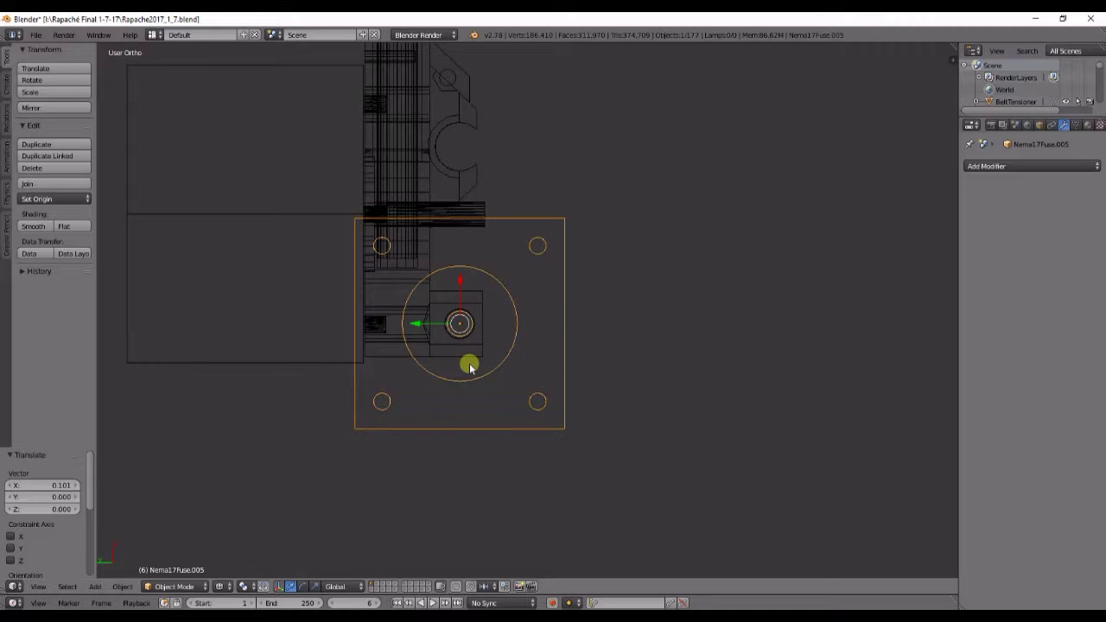
{"action": "scroll", "coordinate": [469, 368], "scroll_direction": "down", "scroll_amount": 4}
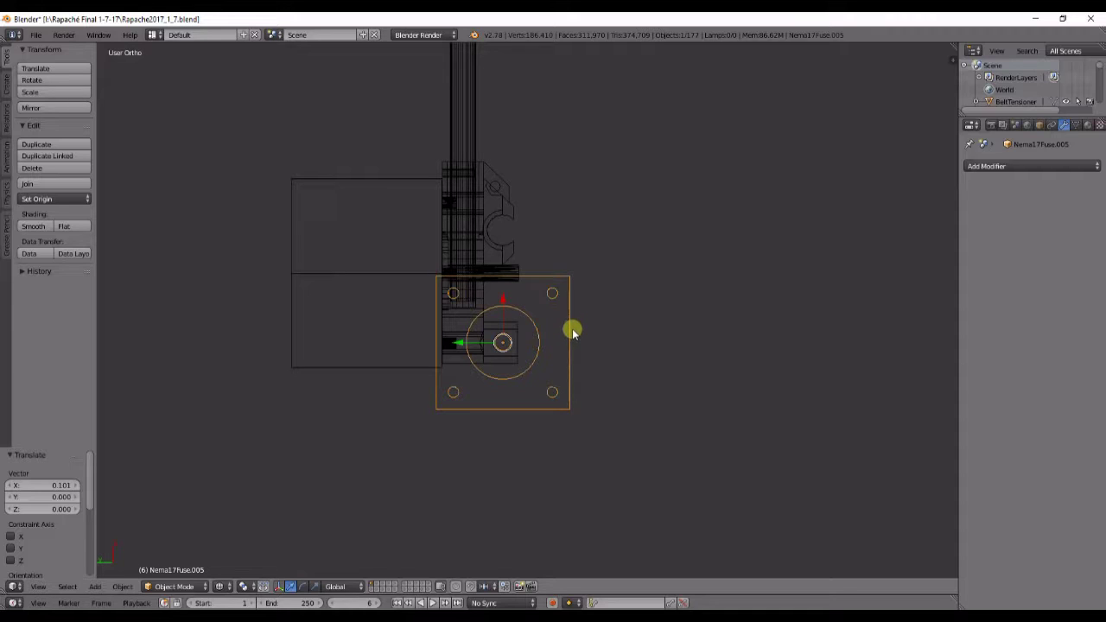
{"action": "right_click", "coordinate": [295, 322]}
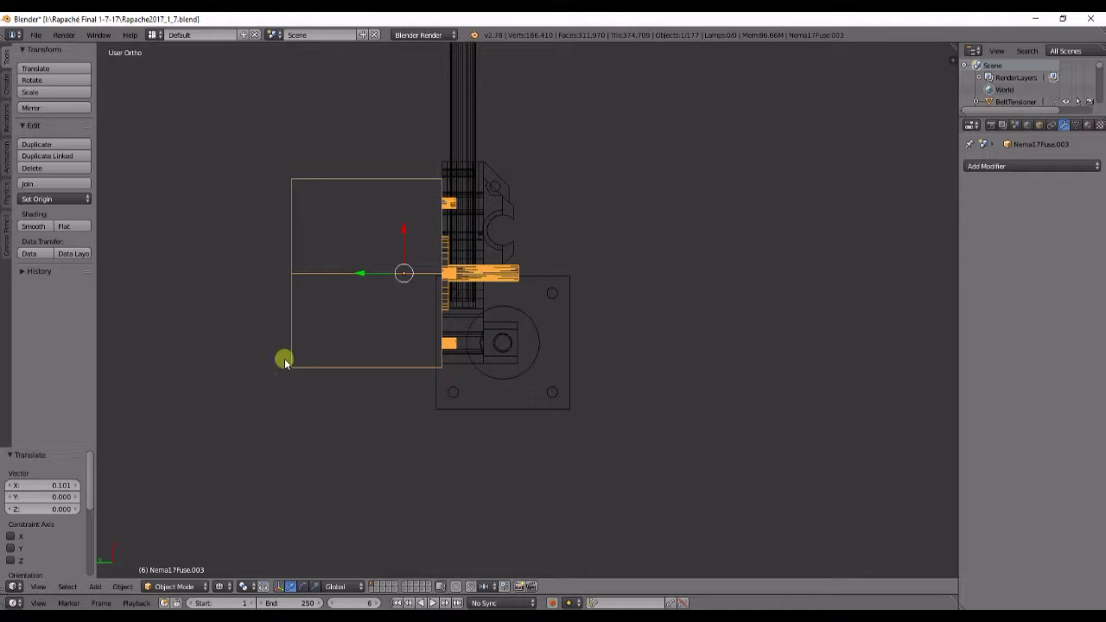
Switch to solid left view of the two motors and add a cube mesh with a radius of 1.
{"action": "scroll", "coordinate": [402, 389], "scroll_direction": "down", "scroll_amount": 3}
{"action": "mouse_move", "coordinate": [560, 444]}
{"action": "middle_mouse_down"}
{"action": "mouse_move", "coordinate": [450, 407]}
{"action": "mouse_move", "coordinate": [413, 348]}
{"action": "mouse_move", "coordinate": [420, 331]}
{"action": "mouse_move", "coordinate": [479, 336]}
{"action": "mouse_move", "coordinate": [503, 316]}
{"action": "middle_mouse_up"}
{"action": "key", "text": "z"}
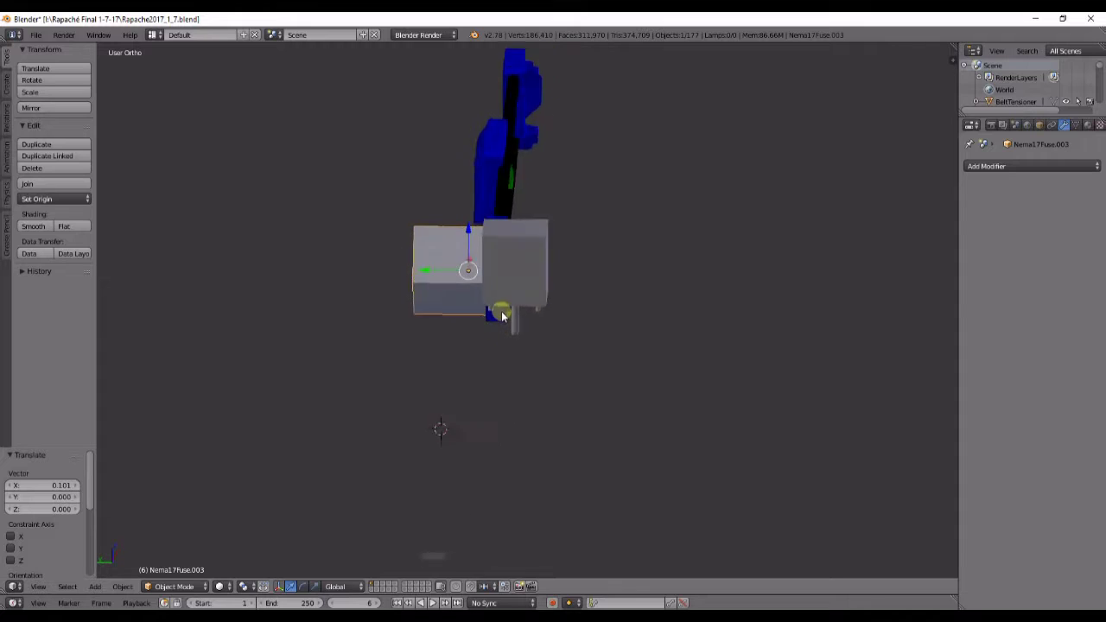
{"action": "key", "text": "ctrl+KP_3"}
{"action": "scroll", "coordinate": [510, 350], "scroll_direction": "up", "scroll_amount": 2}
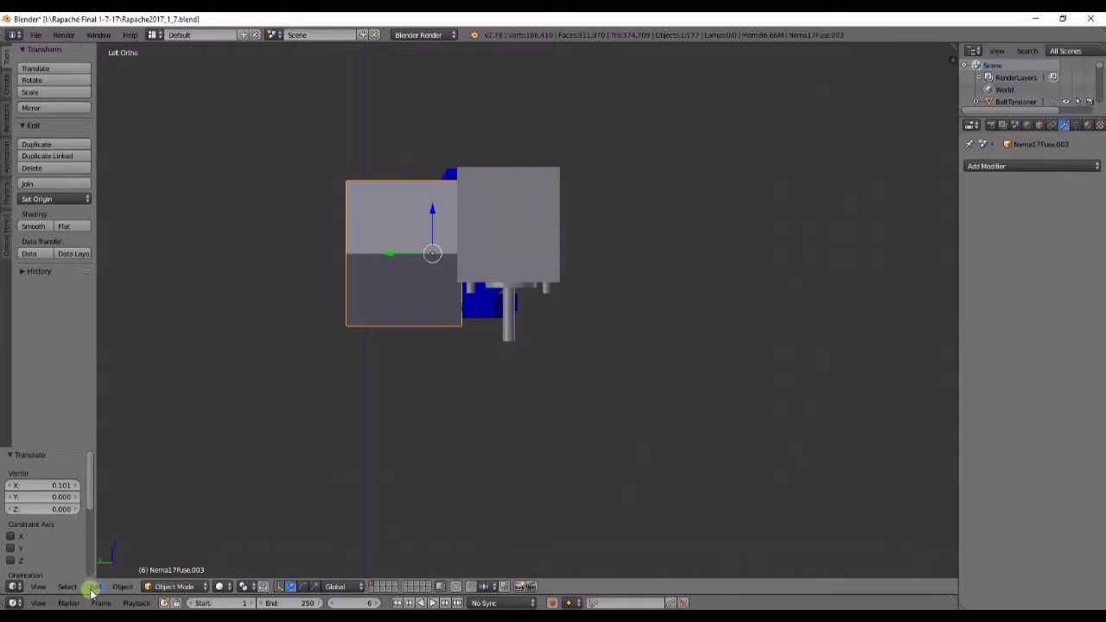
{"action": "left_click", "coordinate": [94, 587]}
{"action": "left_click", "coordinate": [130, 577]}
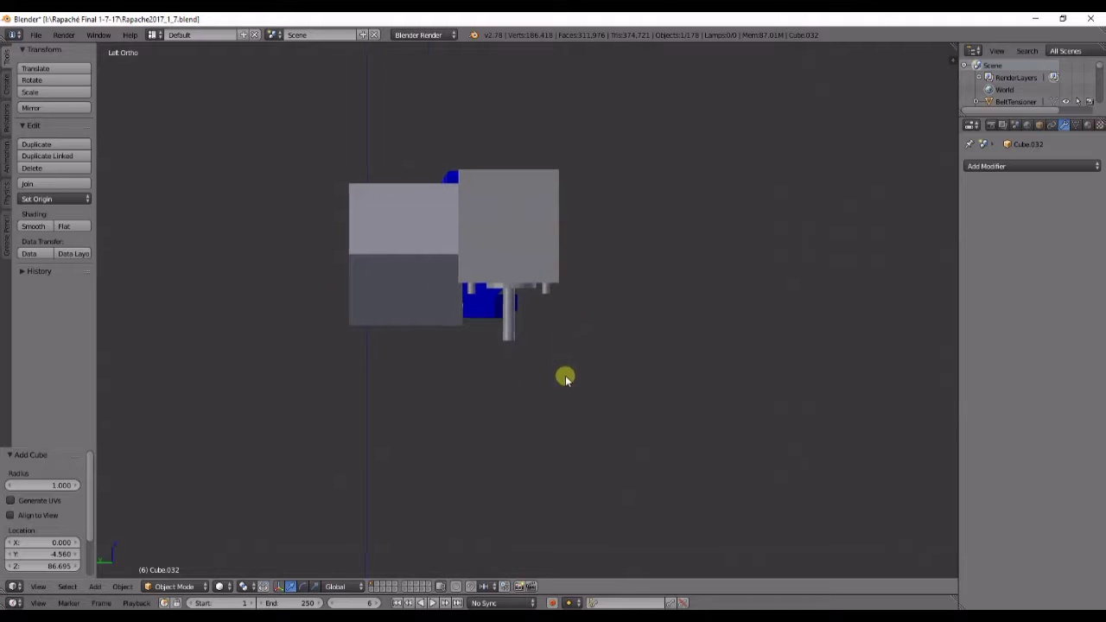
Move the new cube 118.137 up along Z to bring it close to the motors.
{"action": "scroll", "coordinate": [457, 420], "scroll_direction": "down", "scroll_amount": 3}
{"action": "middle_click_drag", "start_coordinate": [457, 420], "coordinate": [446, 323], "text": "shift"}
{"action": "scroll", "coordinate": [483, 422], "scroll_direction": "up", "scroll_amount": 1}
{"action": "left_click_drag", "start_coordinate": [417, 395], "coordinate": [449, 185]}
{"action": "scroll", "coordinate": [492, 355], "scroll_direction": "up", "scroll_amount": 3}
{"action": "middle_click_drag", "start_coordinate": [492, 354], "coordinate": [528, 482], "text": "shift"}
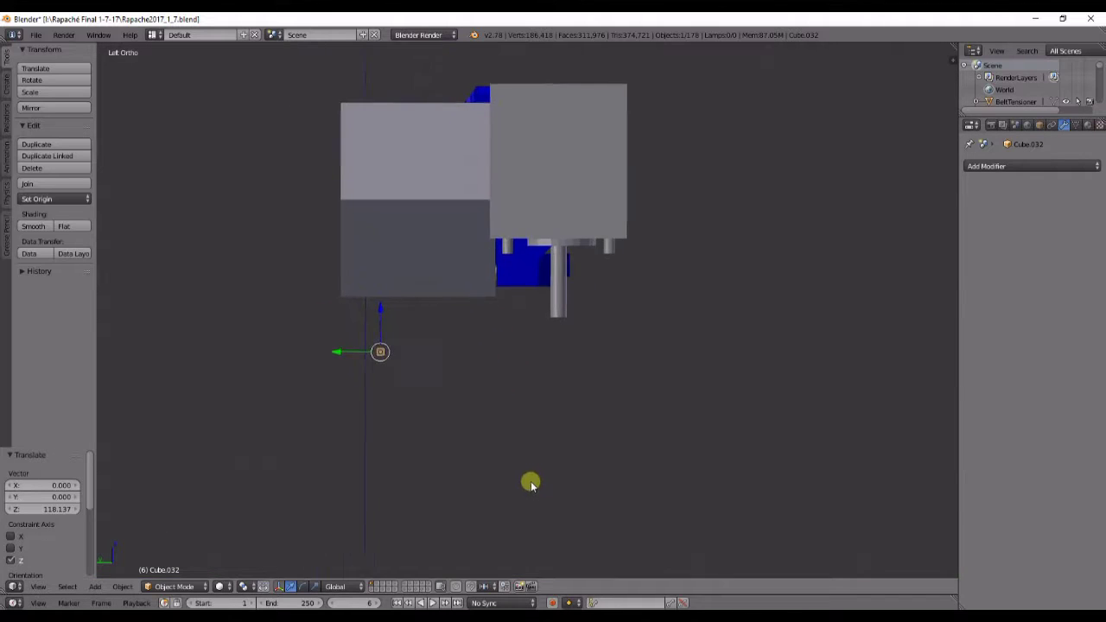
In wireframe, place the cube at the motors' outer edge and stretch it in Edit Mode to about 87.6 along Y, spanning both motors.
{"action": "scroll", "coordinate": [528, 481], "scroll_direction": "up", "scroll_amount": 4}
{"action": "scroll", "coordinate": [450, 418], "scroll_direction": "down", "scroll_amount": 2}
{"action": "middle_click_drag", "start_coordinate": [450, 417], "coordinate": [477, 440], "text": "shift"}
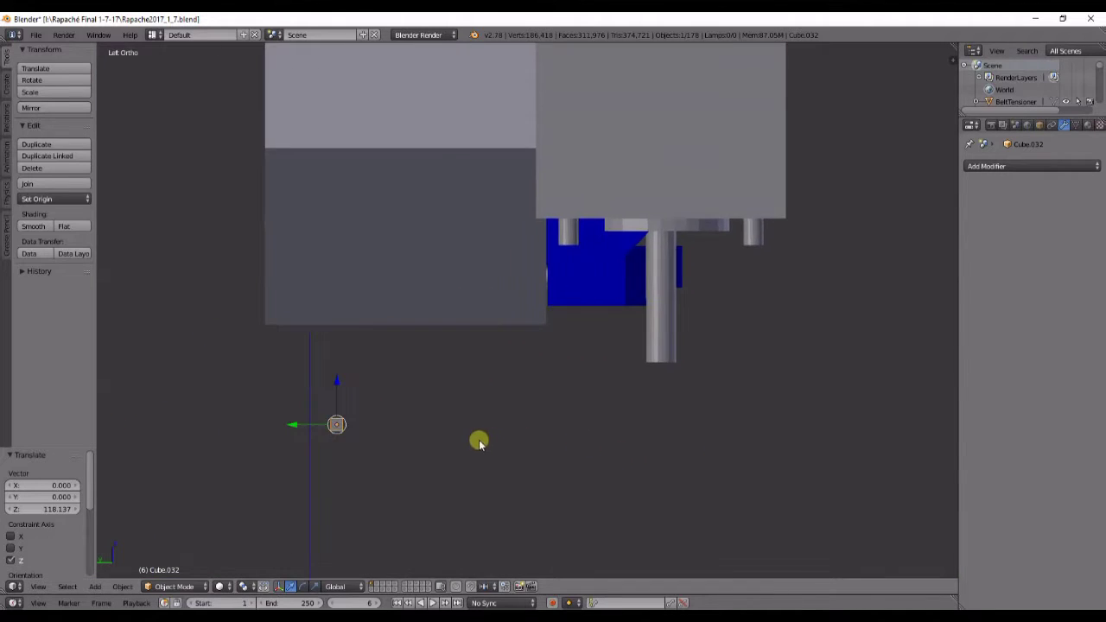
{"action": "key", "text": "z"}
{"action": "key", "text": "Tab"}
{"action": "key", "text": "Tab"}
{"action": "scroll", "coordinate": [365, 437], "scroll_direction": "down", "scroll_amount": 3}
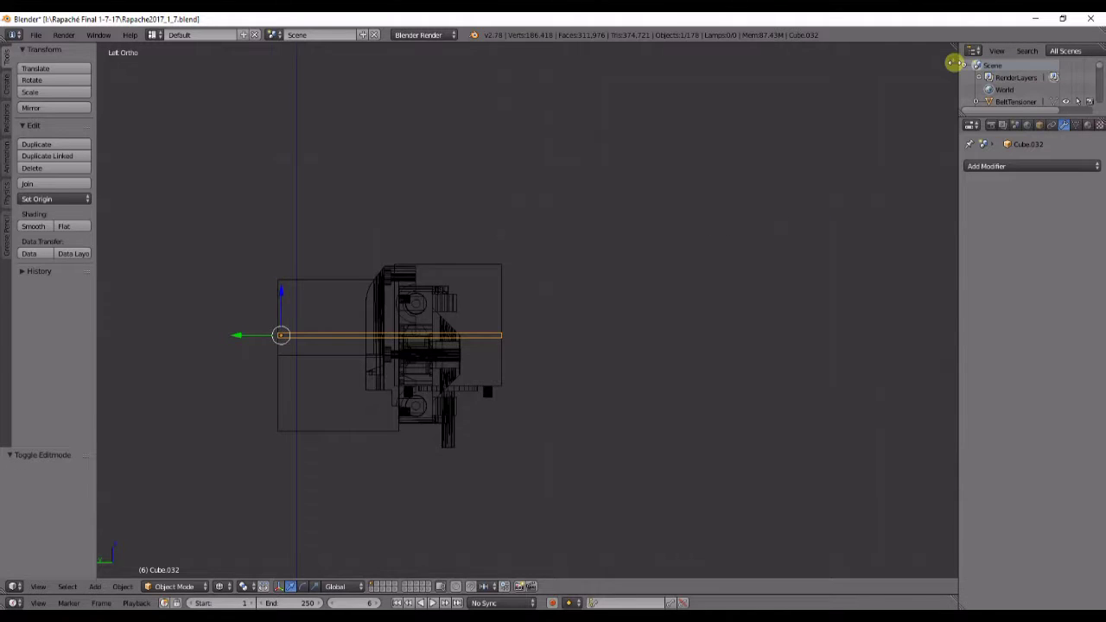
Show the cube's dimensions and check the combined Y width across both motors, including its alignment with their outer edges.
{"action": "key", "text": "n"}
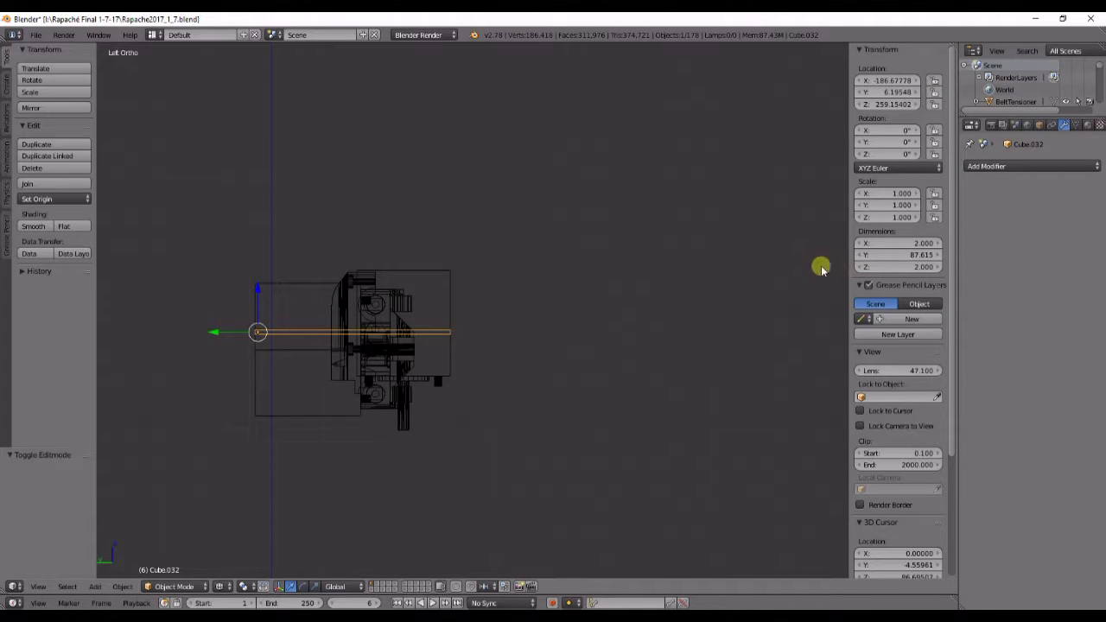
{"action": "middle_click_drag", "start_coordinate": [677, 303], "coordinate": [774, 301], "text": "shift"}
{"action": "scroll", "coordinate": [560, 367], "scroll_direction": "up", "scroll_amount": 4}
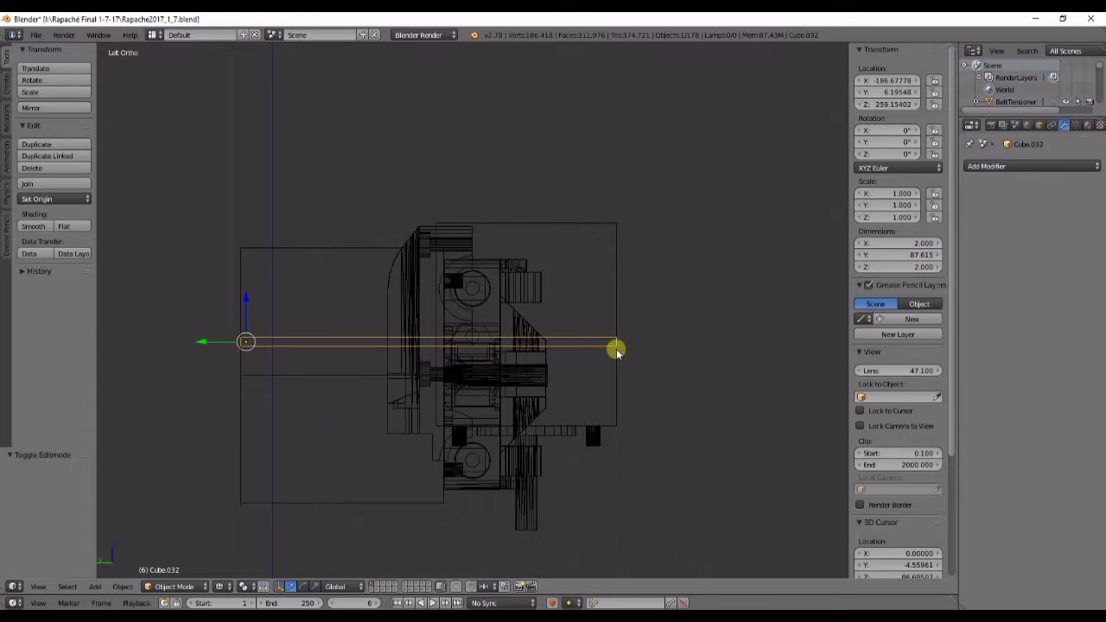
{"action": "middle_click_drag", "start_coordinate": [616, 350], "coordinate": [646, 343], "text": "shift"}
{"action": "scroll", "coordinate": [647, 343], "scroll_direction": "down", "scroll_amount": 3}
{"action": "key", "text": "z"}
{"action": "mouse_move", "coordinate": [545, 353]}
{"action": "middle_mouse_down"}
{"action": "mouse_move", "coordinate": [504, 306]}
{"action": "mouse_move", "coordinate": [444, 350]}
{"action": "mouse_move", "coordinate": [476, 361]}
{"action": "middle_mouse_up"}
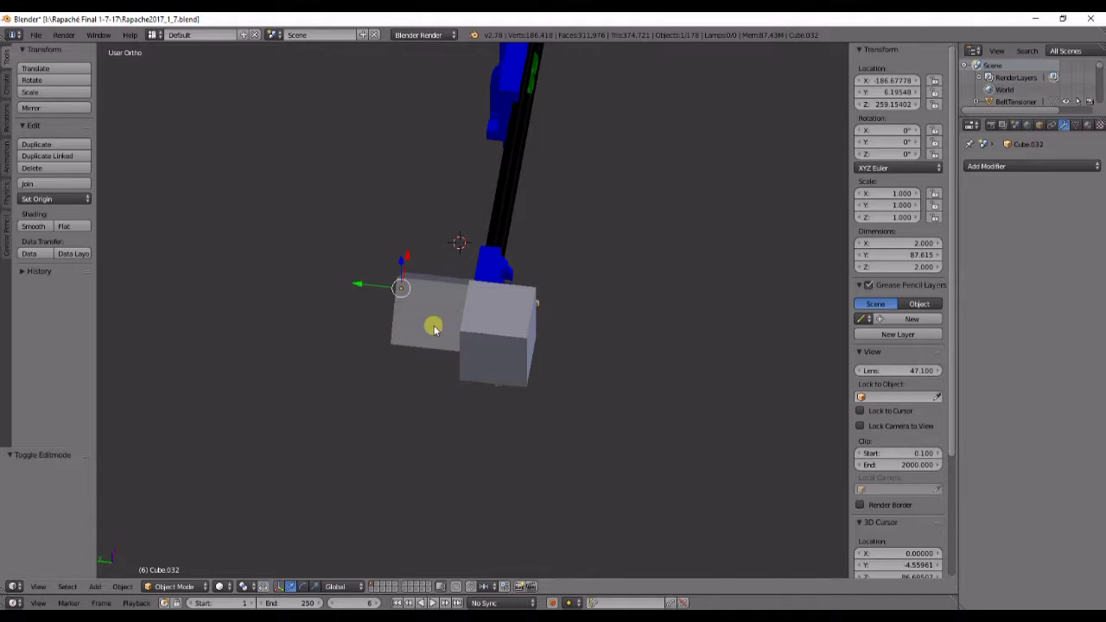
Delete the measuring cube and the duplicate motor, and hide the object properties while viewing the whole X-axis assembly.
{"action": "key", "text": "Delete"}
{"action": "middle_click_drag", "start_coordinate": [471, 332], "coordinate": [558, 402]}
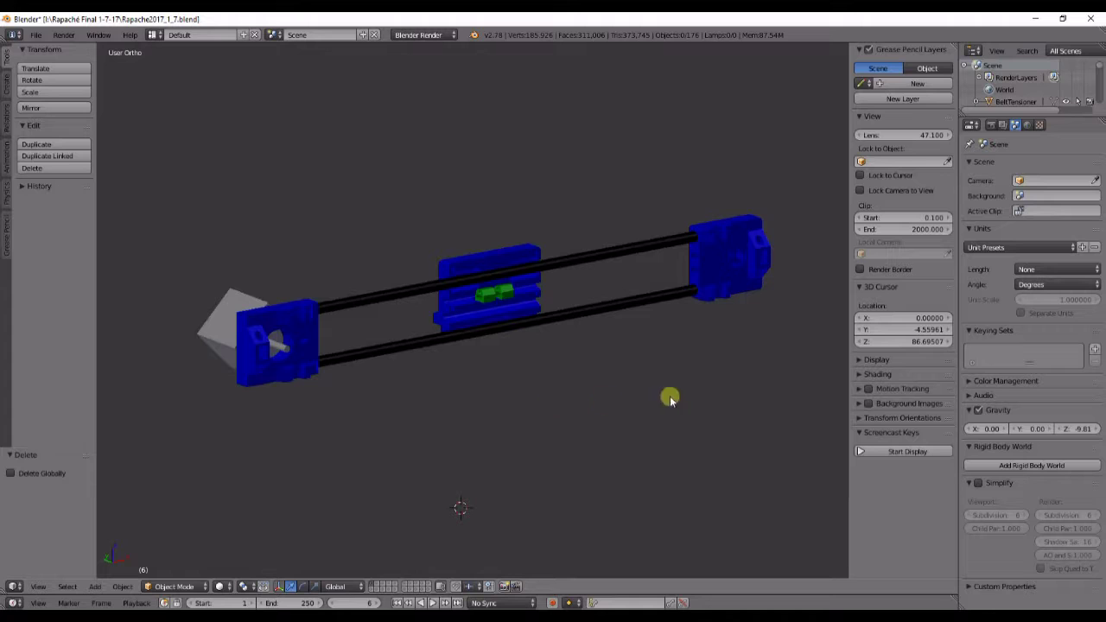
{"action": "left_click_drag", "start_coordinate": [851, 251], "coordinate": [973, 248]}
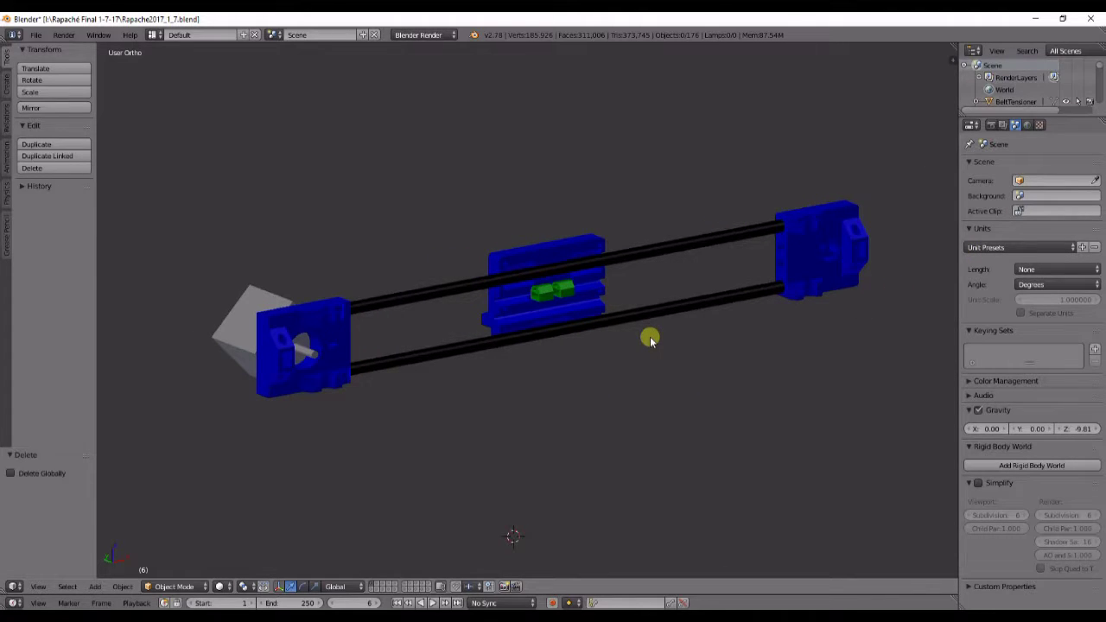